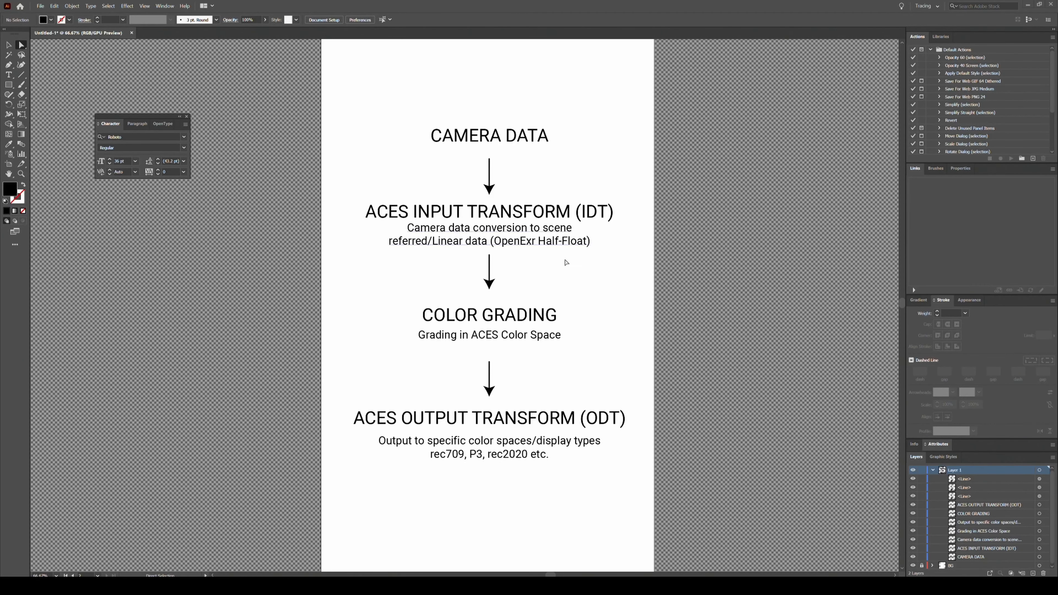
scroll(609, 324, "down", 3)
scroll(670, 385, "up", 1)
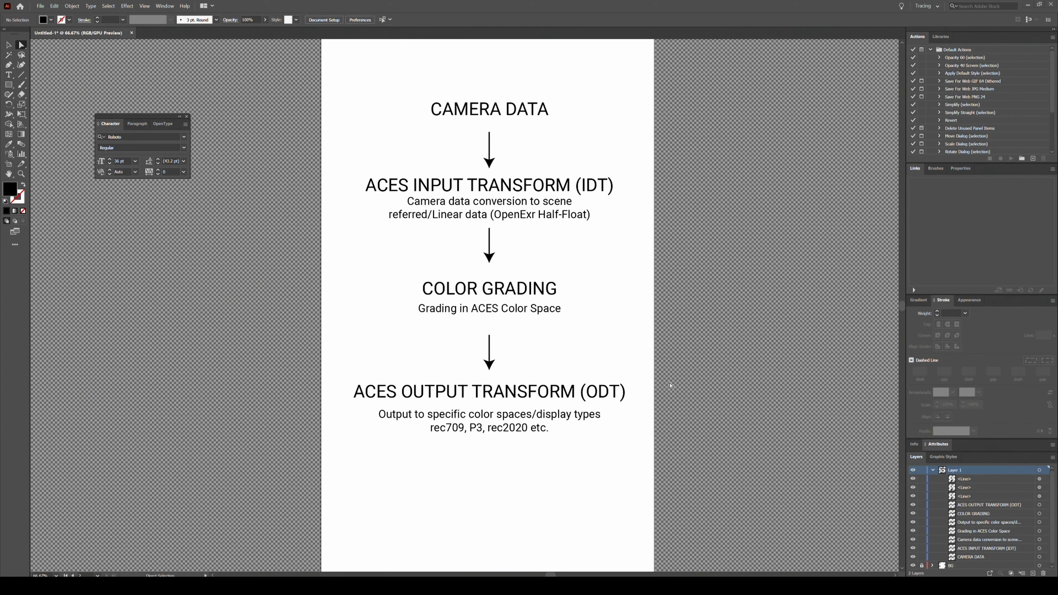
scroll(668, 384, "up", 1)
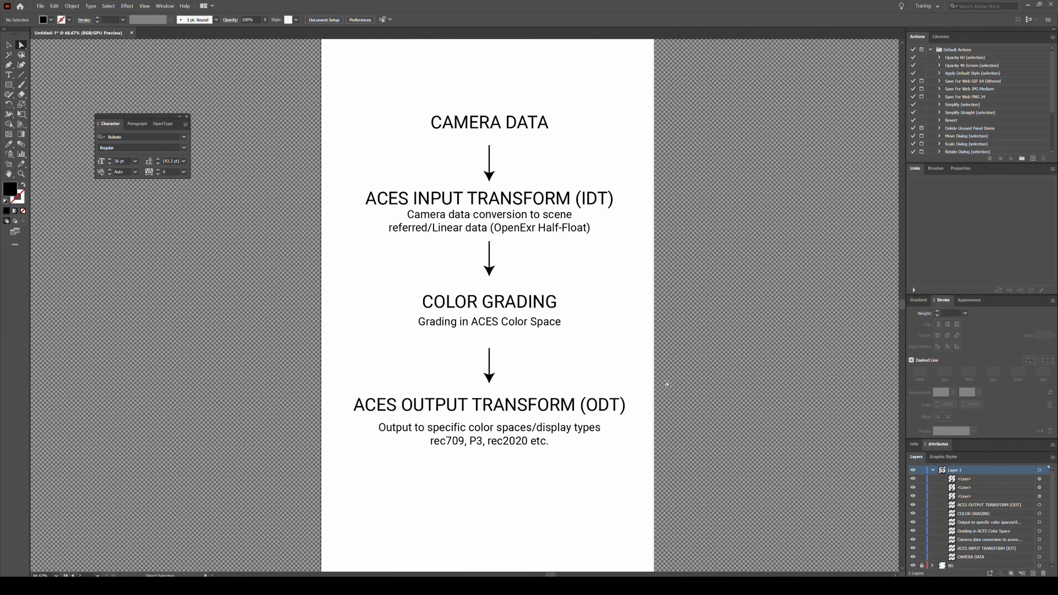
- Open the Windows environment variables and locate the OCIO entry among the system variables
key("super")
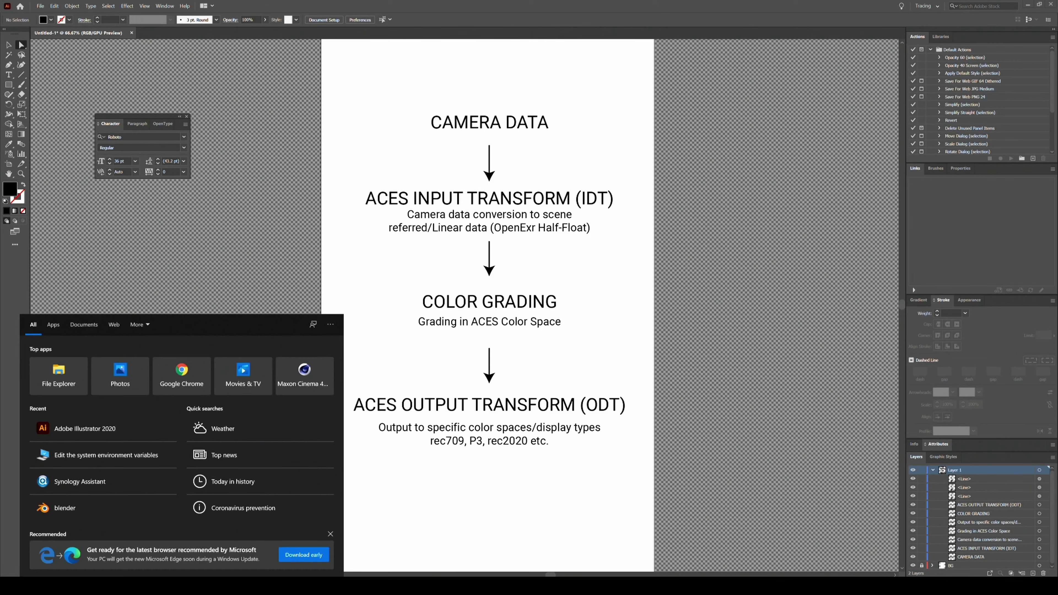
type("var")
key("Return")
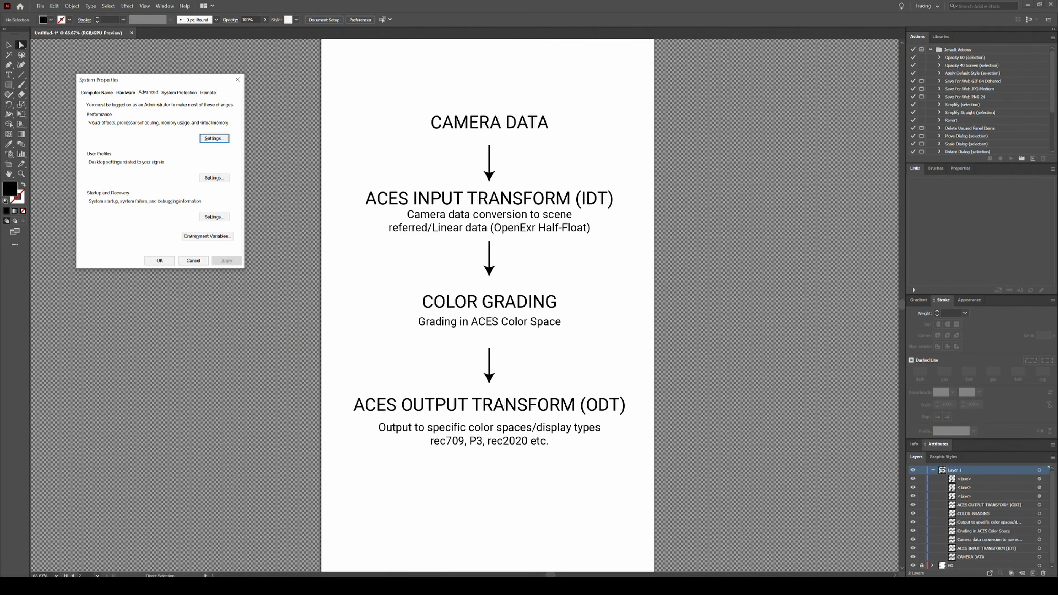
left_click_drag(120, 81, 229, 121)
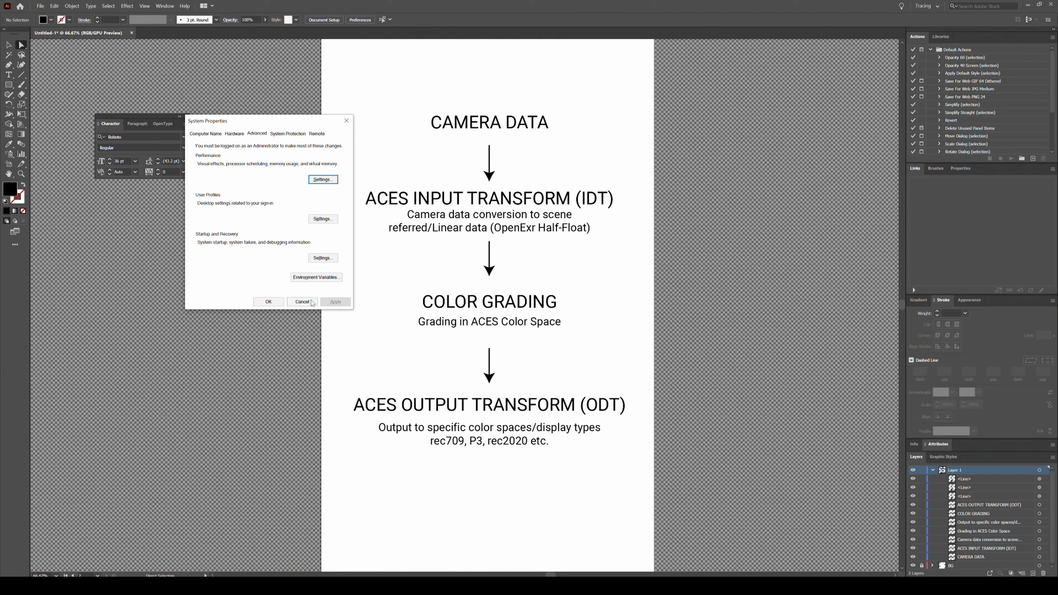
left_click(308, 282)
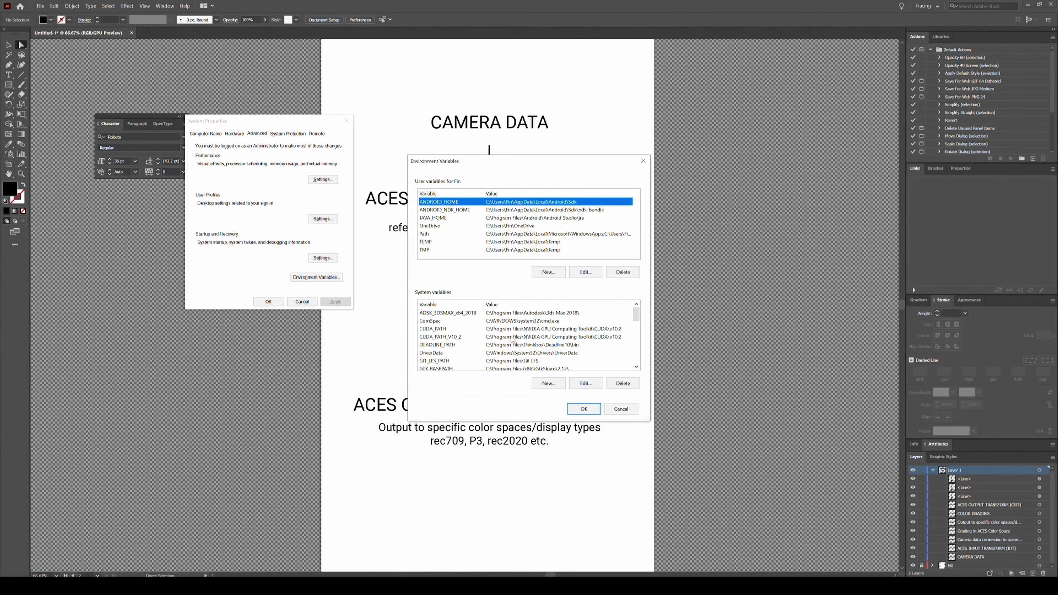
scroll(507, 341, "down", 5)
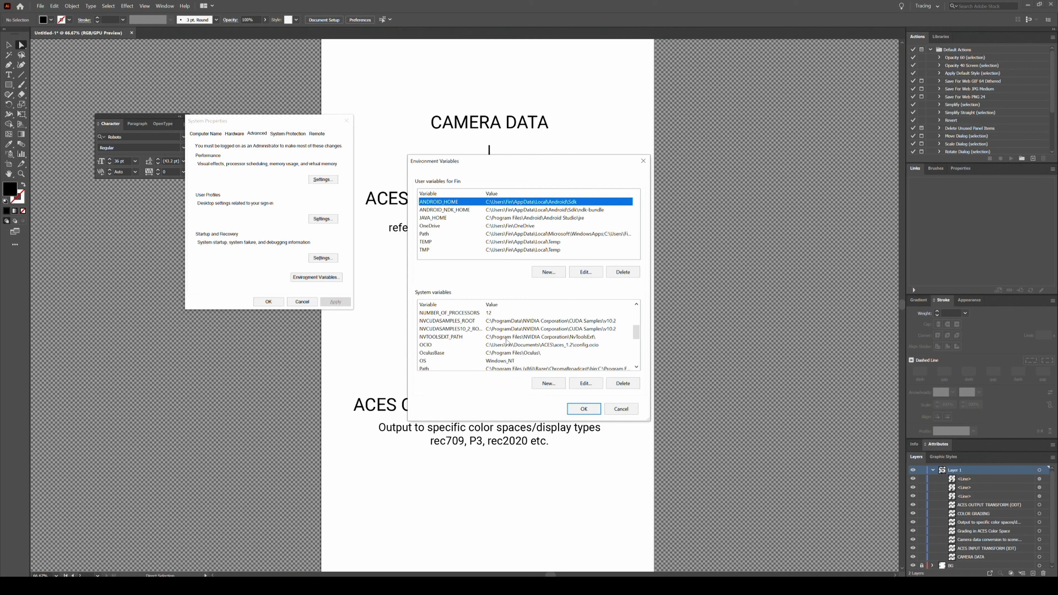
left_click(425, 321)
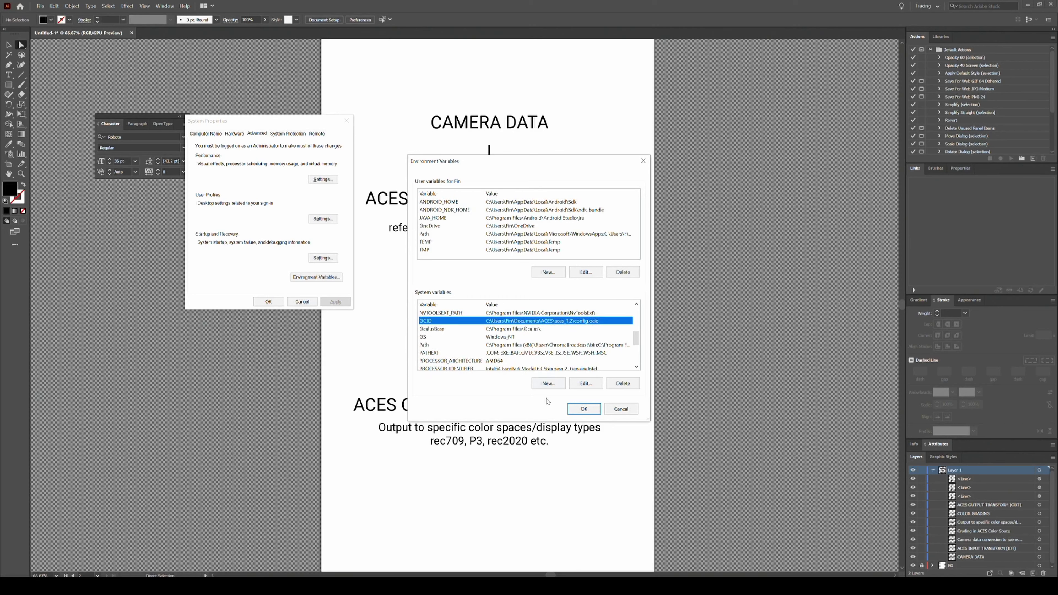
- Try a new system variable named OCIO with config.ocio from Documents\ACES\aces_1.2 selected as its value, then discard it and close the system settings
left_click(548, 383)
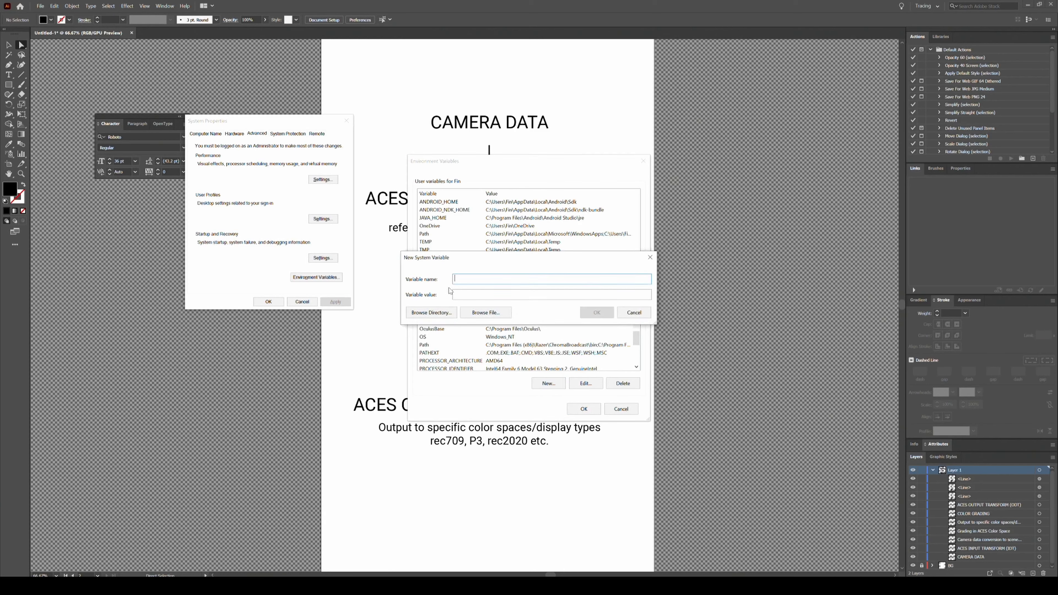
type("OCIO")
key("Tab")
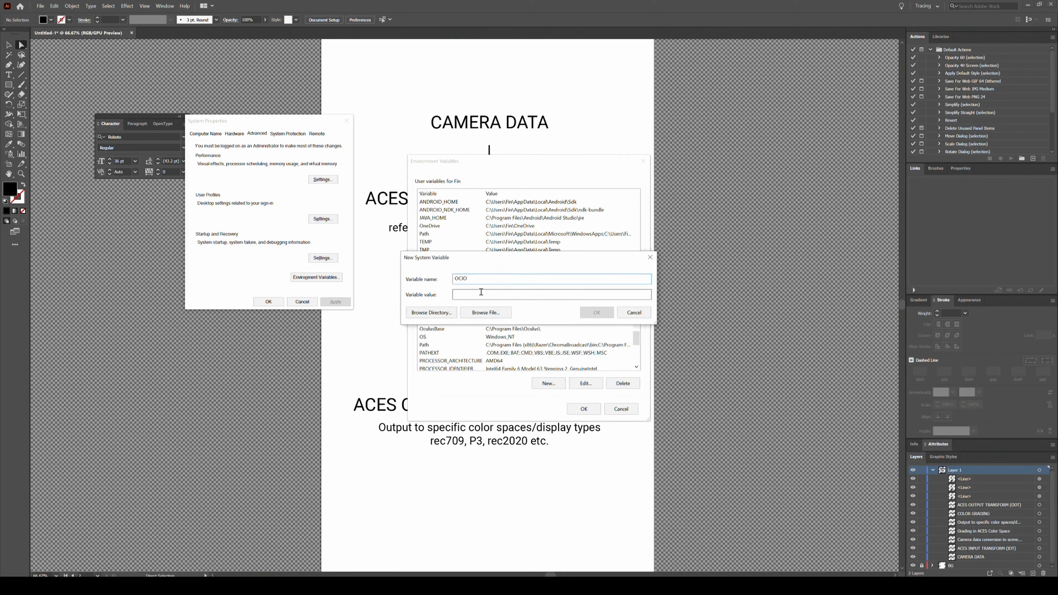
left_click(478, 313)
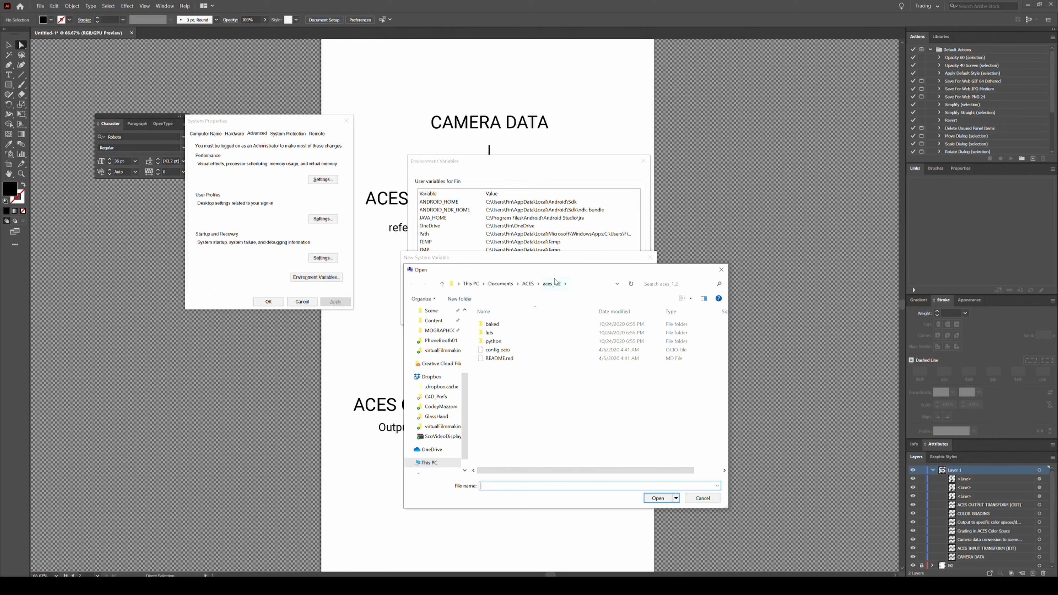
left_click(488, 352)
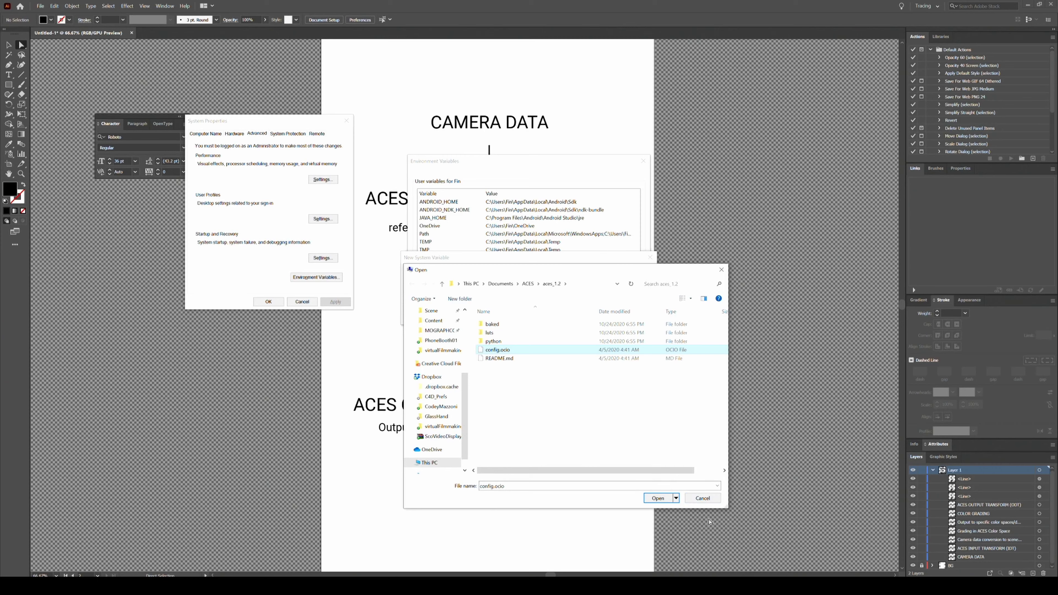
left_click(702, 499)
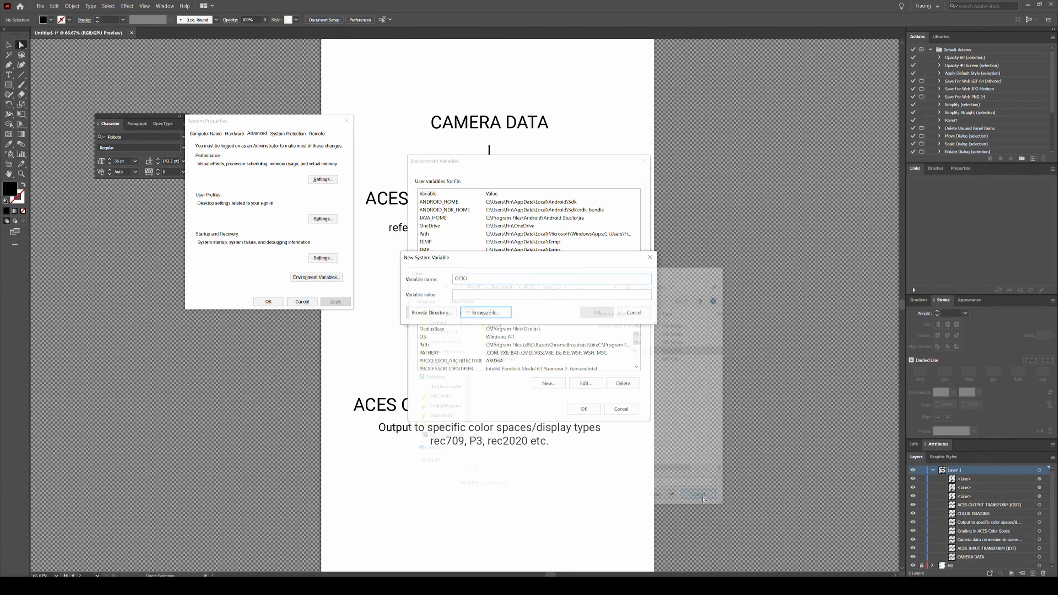
left_click(635, 314)
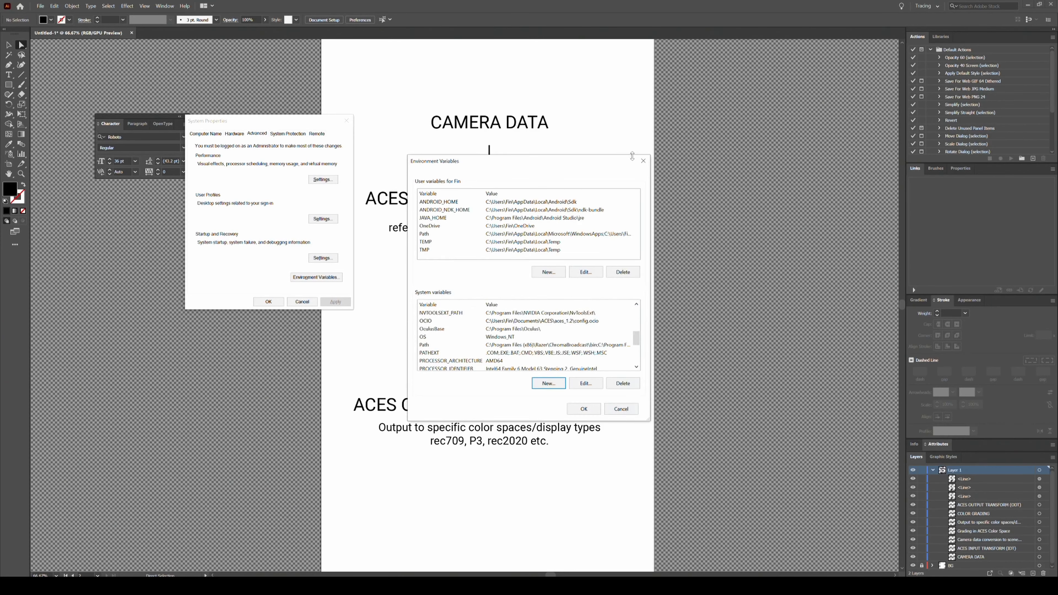
left_click(644, 162)
left_click(346, 120)
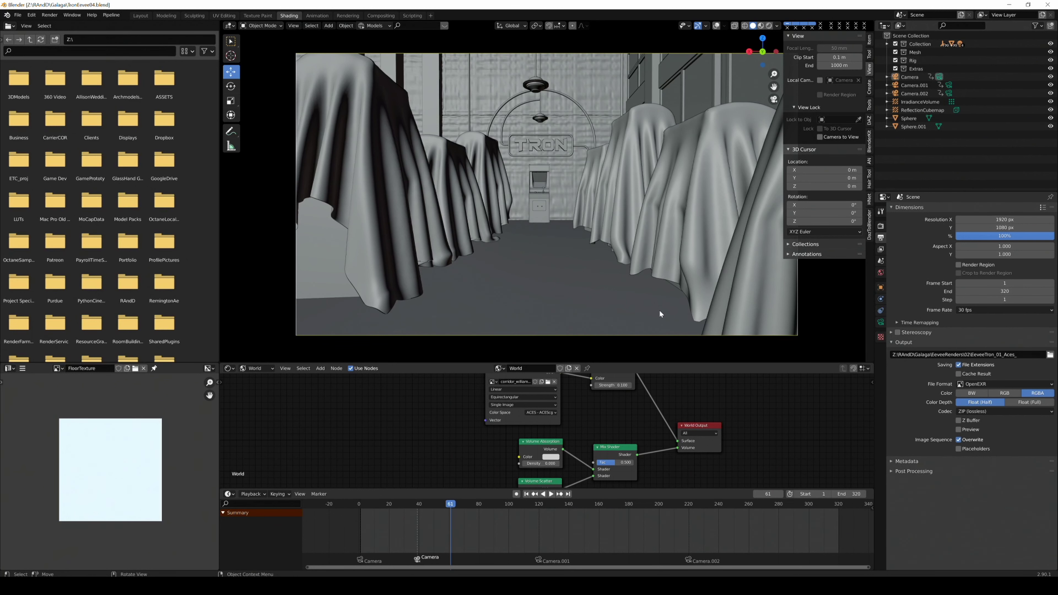
- Switch to Blender and set the render color management to display device ACES with view transform P3-D60
left_click(880, 225)
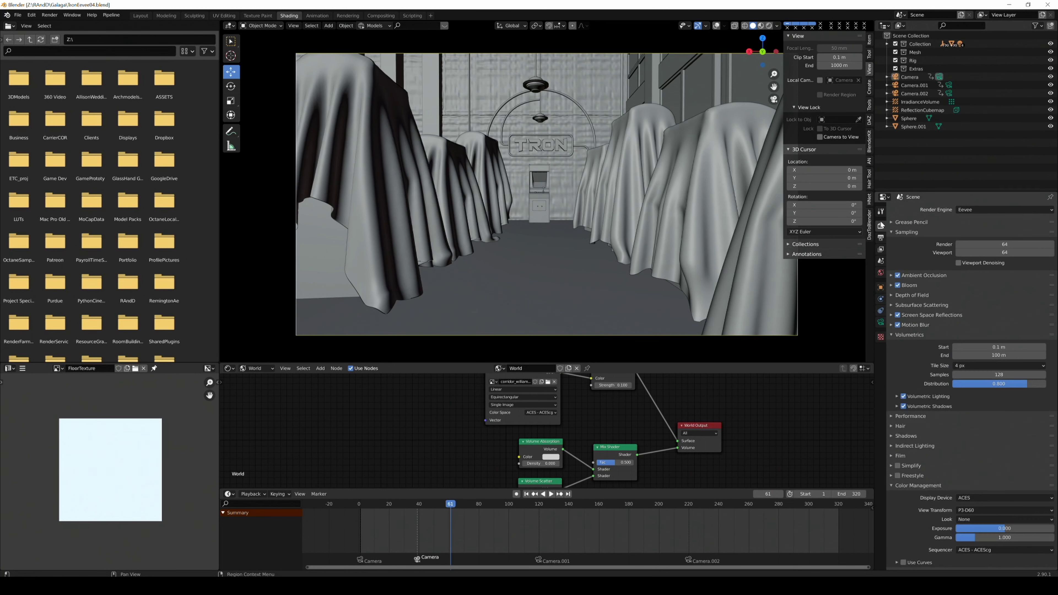
left_click(907, 335)
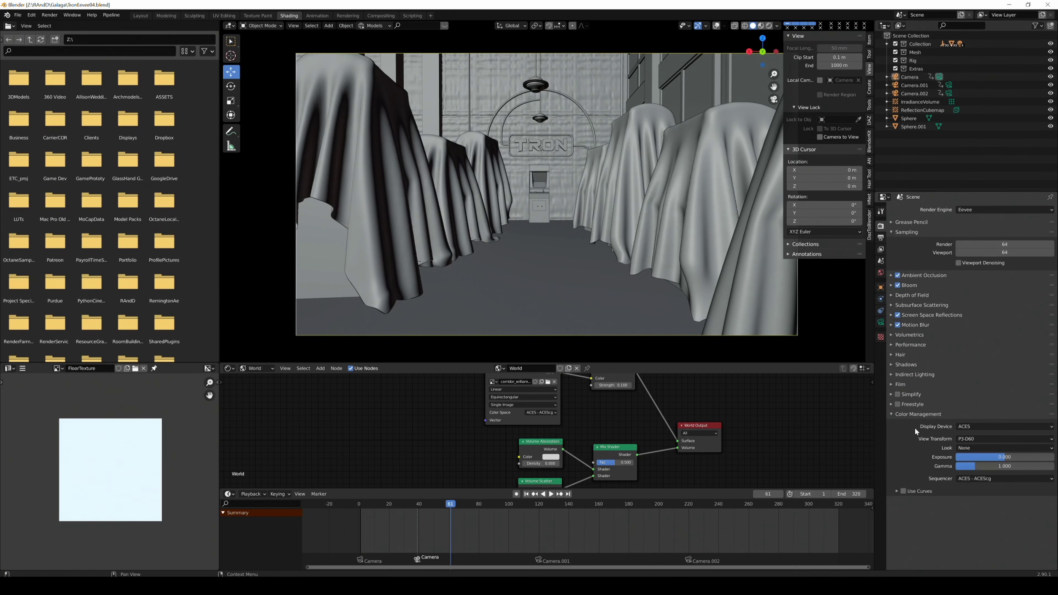
left_click(958, 427)
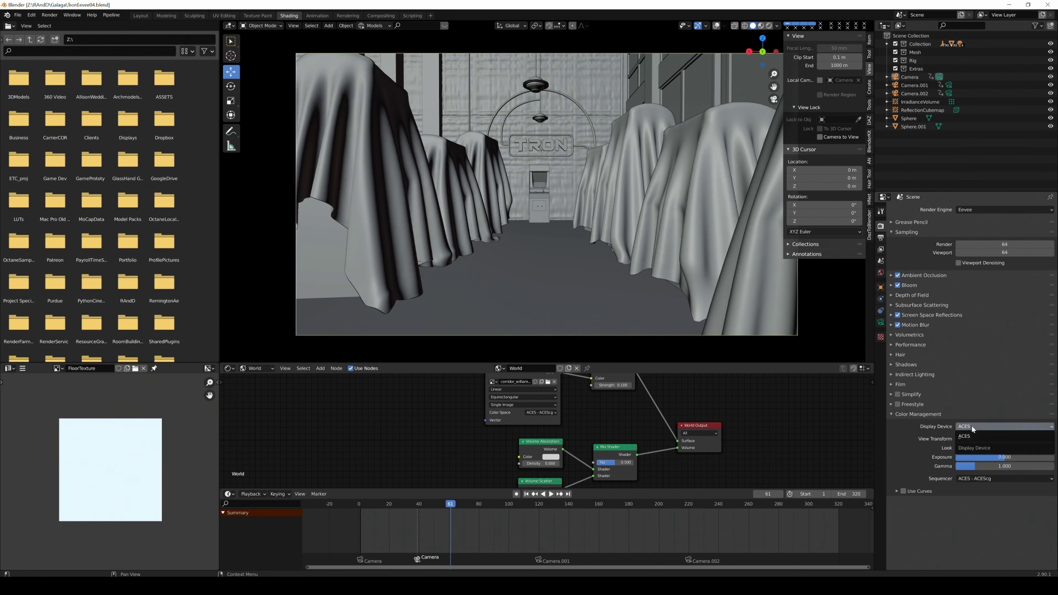
left_click(958, 435)
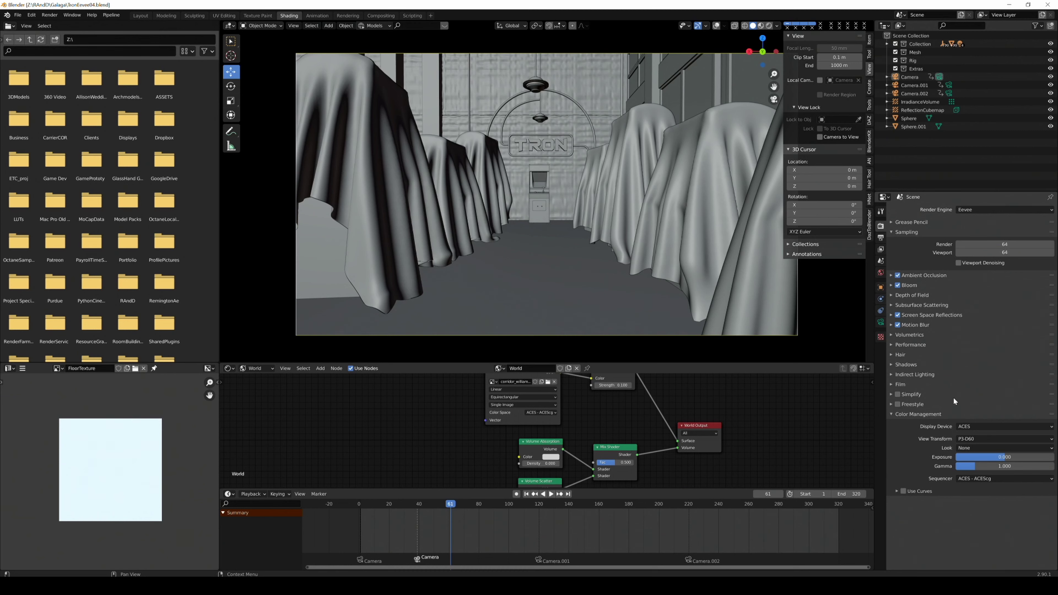
key("n")
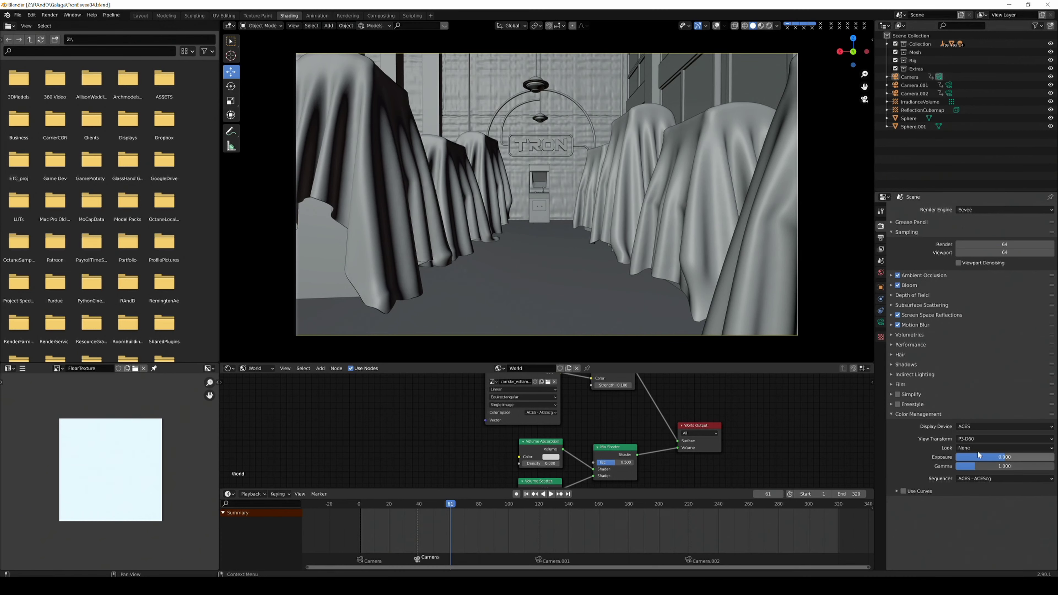
left_click(974, 439)
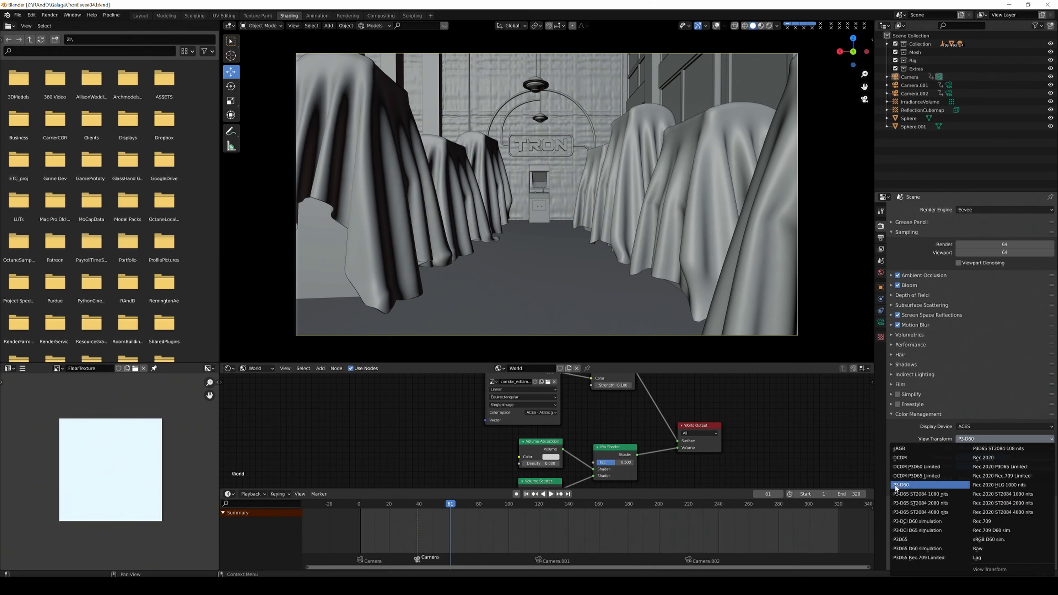
left_click(912, 486)
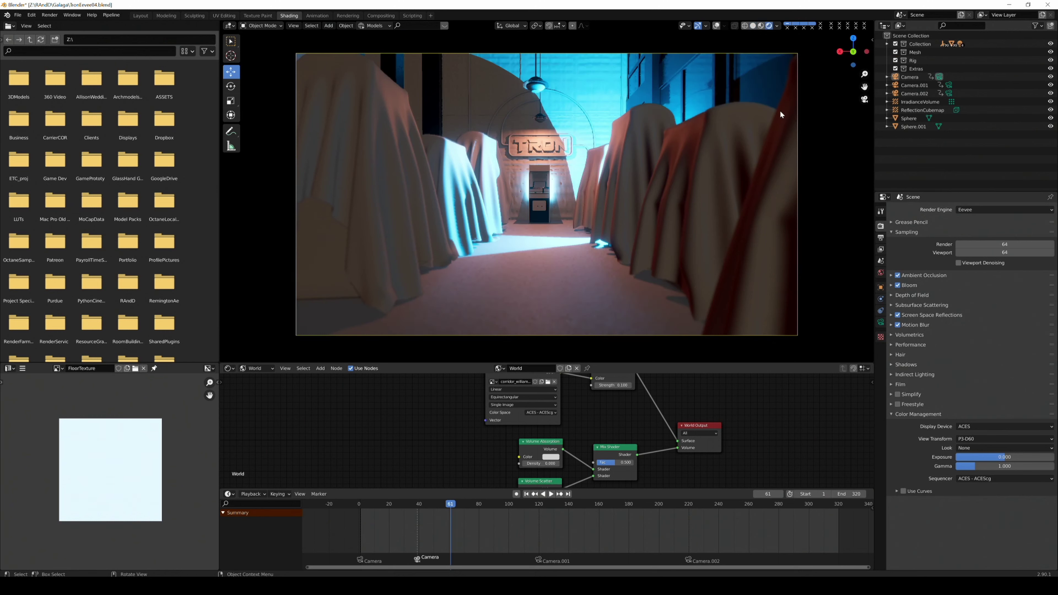
- Set the view transform to Rec.709 and inspect the rendered TRON arcade scene with it
key("n")
key("n")
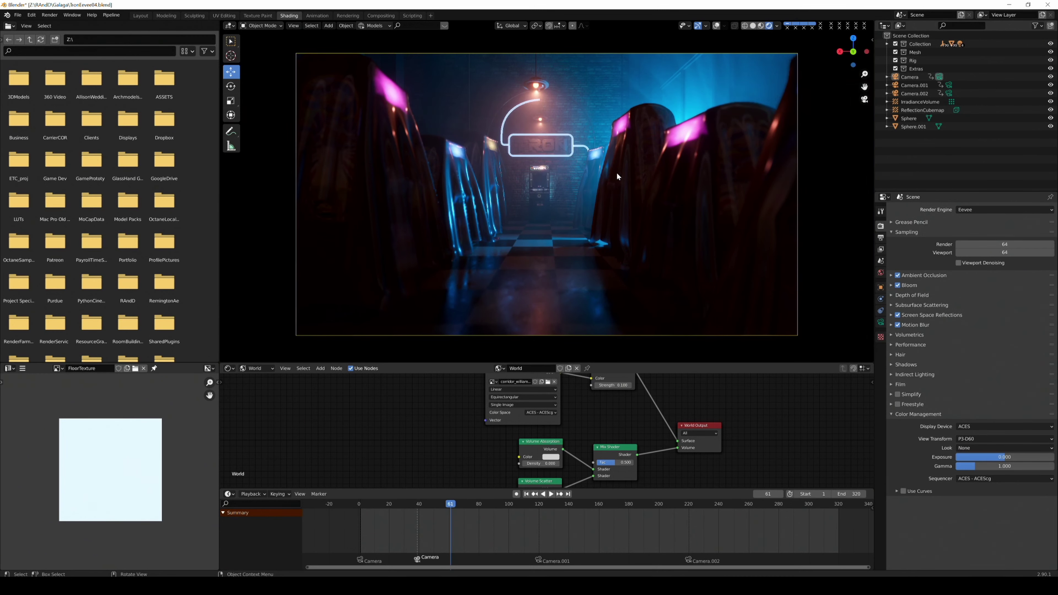
mouse_move(616, 172)
middle_mouse_down()
mouse_move(615, 182)
mouse_move(613, 162)
mouse_move(628, 178)
mouse_move(620, 160)
middle_mouse_up()
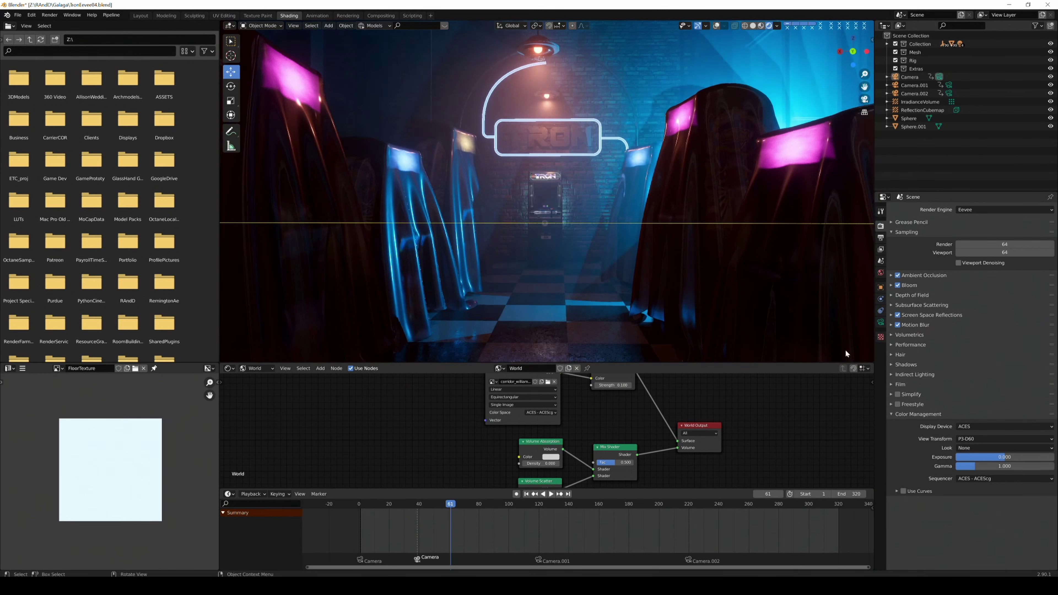
key("KP_0")
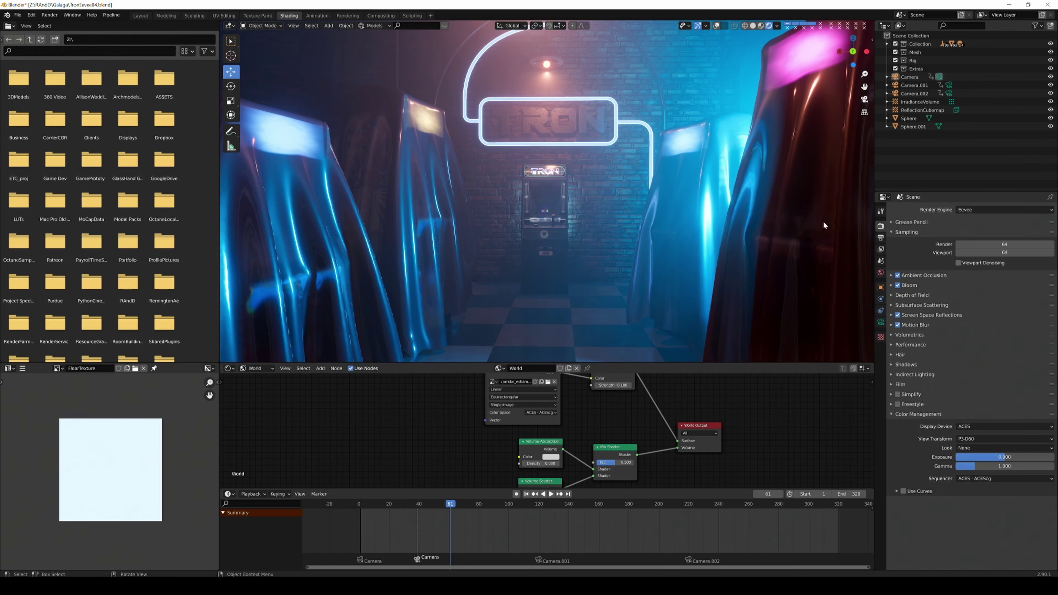
left_click(971, 439)
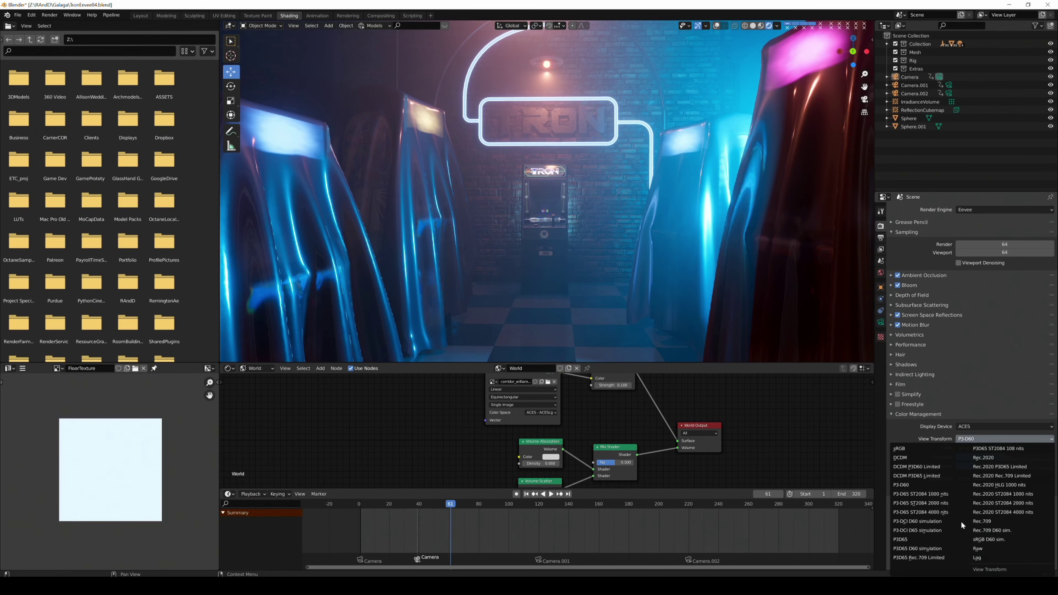
left_click(991, 521)
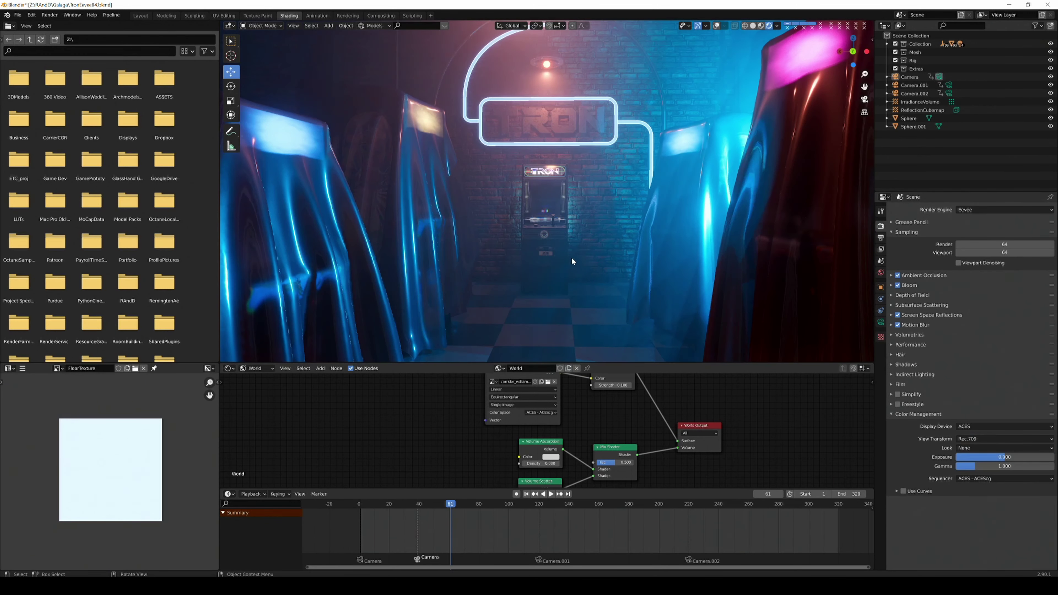
middle_click_drag(571, 260, 621, 247)
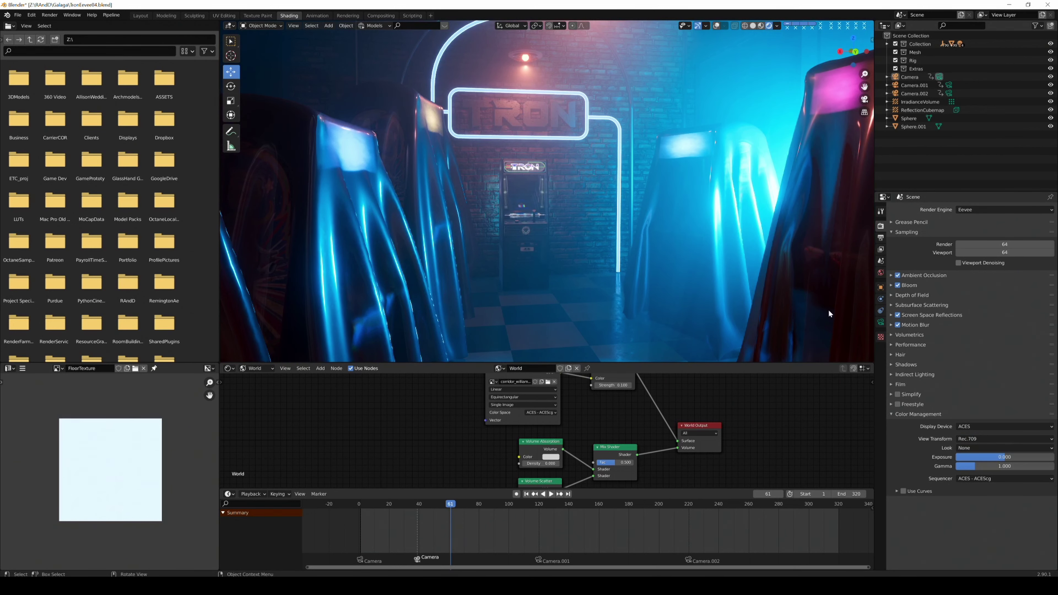
- Change the view transform to sRGB and inspect the rendered arcade scene with it
left_click(972, 440)
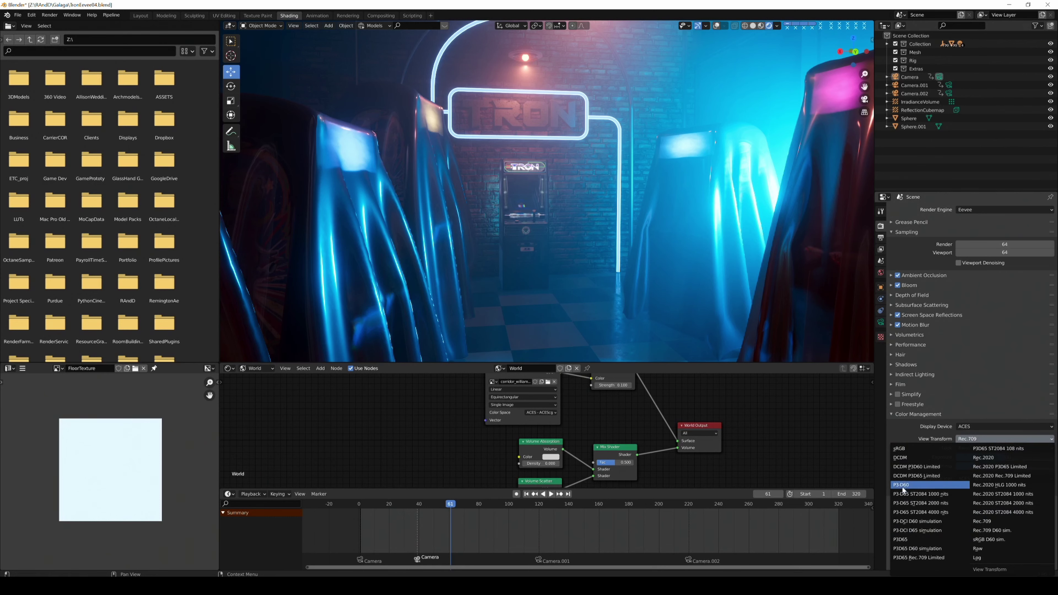
left_click(903, 449)
middle_click_drag(582, 259, 573, 250)
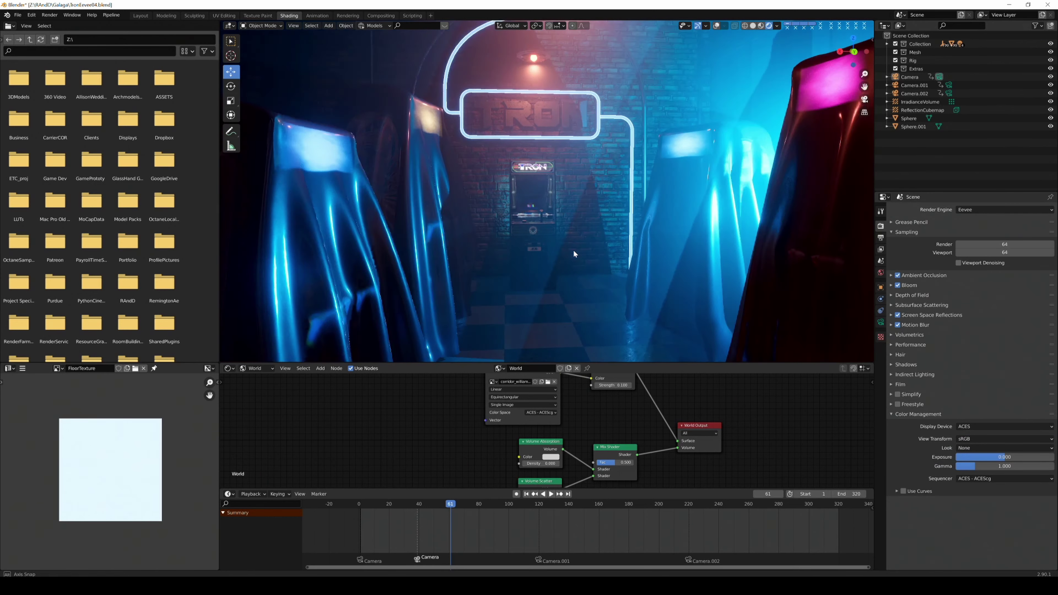
- Disconnect the volume Mix Shader from the World Output's Volume input in the world shader
scroll(575, 244, "down", 3)
scroll(576, 246, "down", 2)
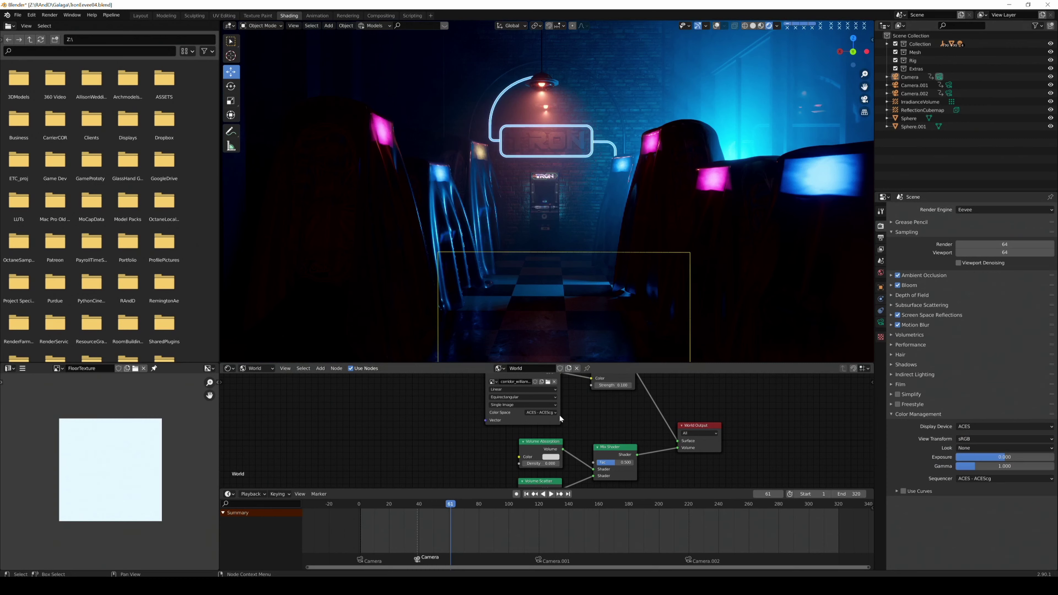
middle_click_drag(628, 421, 597, 430)
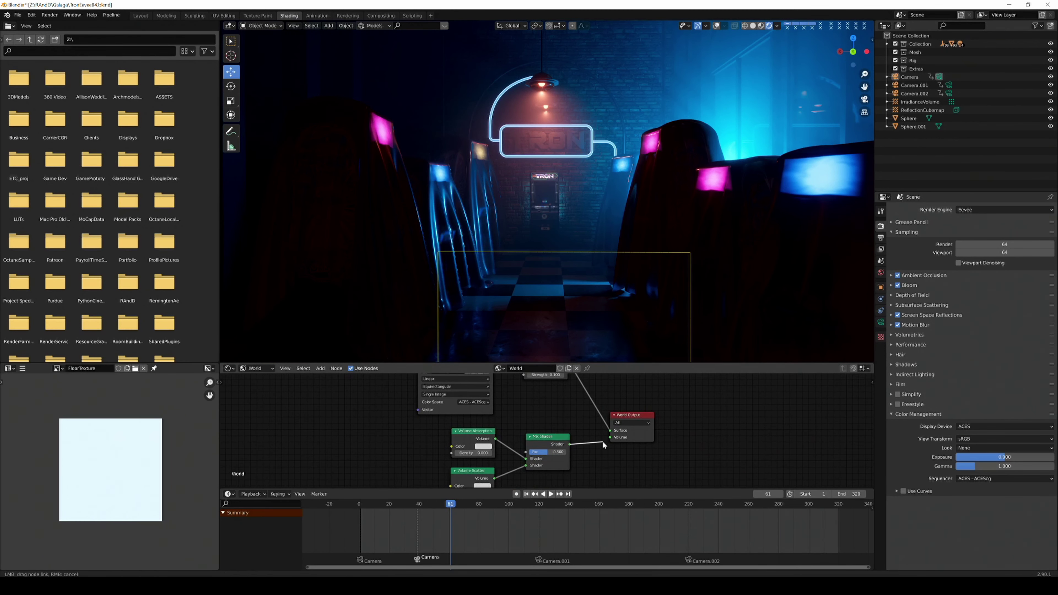
left_click_drag(609, 437, 607, 441)
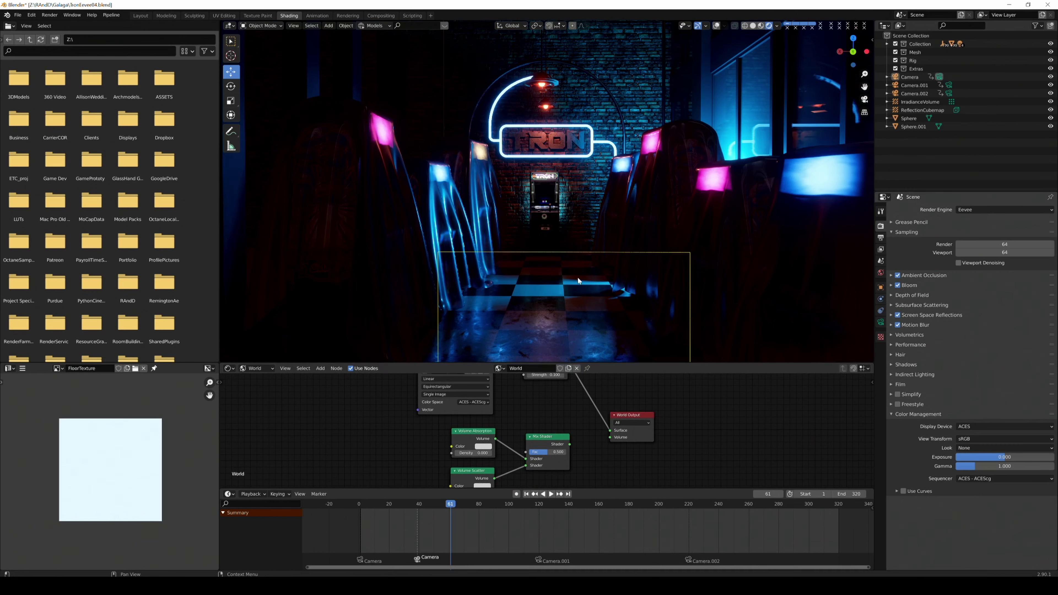
- Set the view transform to P3-D60 for the scene without volumetrics
left_click(972, 438)
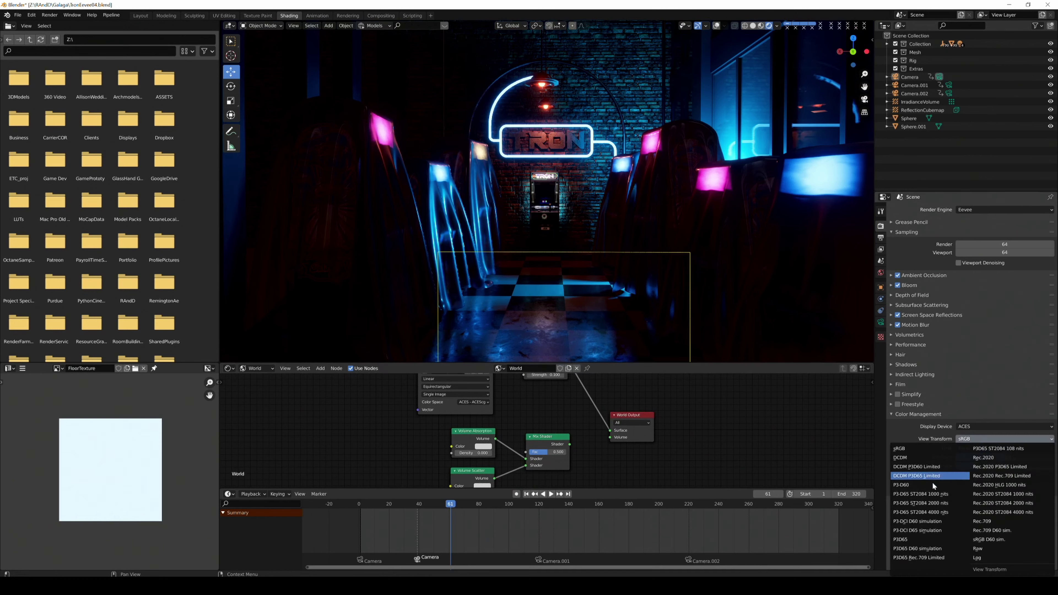
left_click(921, 486)
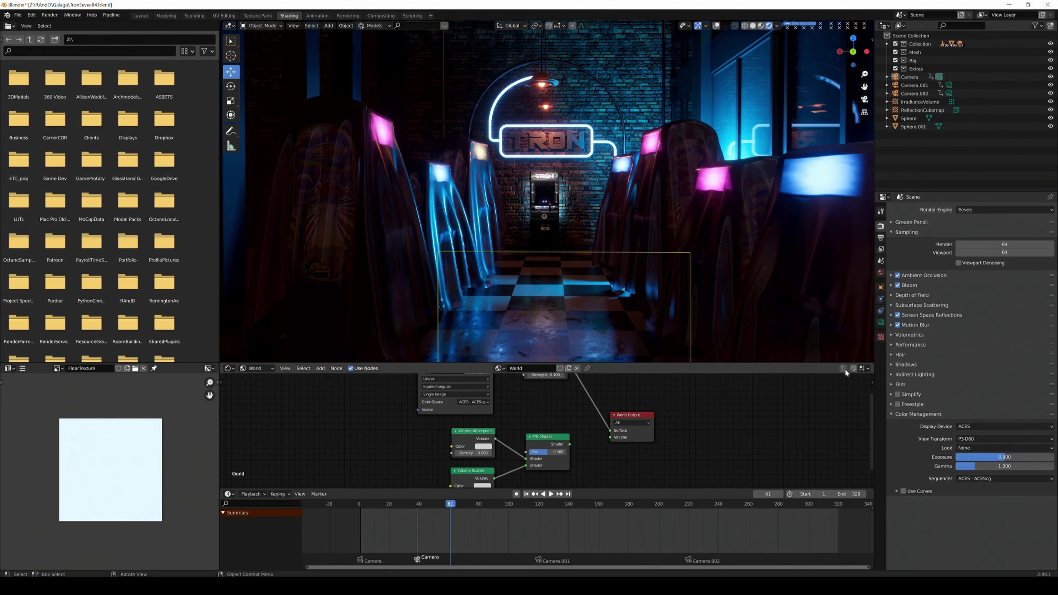
- Try the Rec.2020 and Rec.709 view transforms on the arcade scene and return to P3-D60
left_click(964, 438)
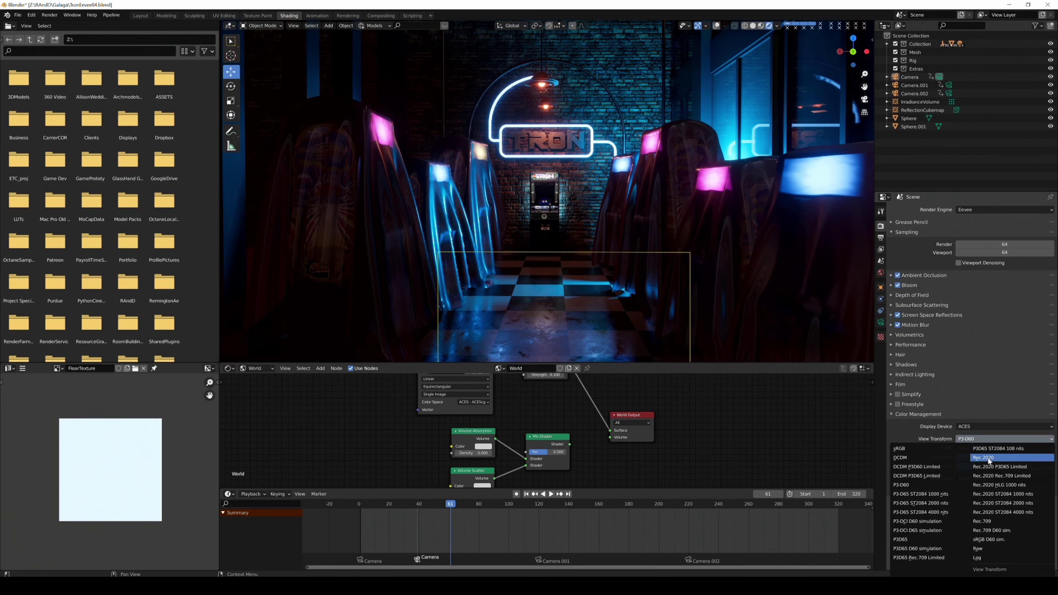
left_click(984, 458)
left_click(972, 438)
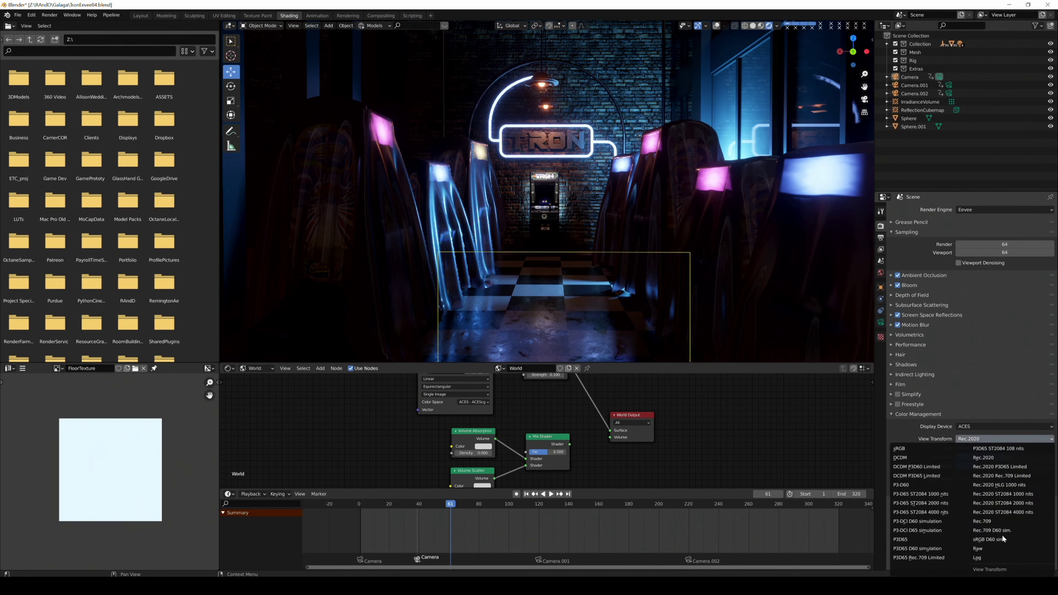
left_click(987, 523)
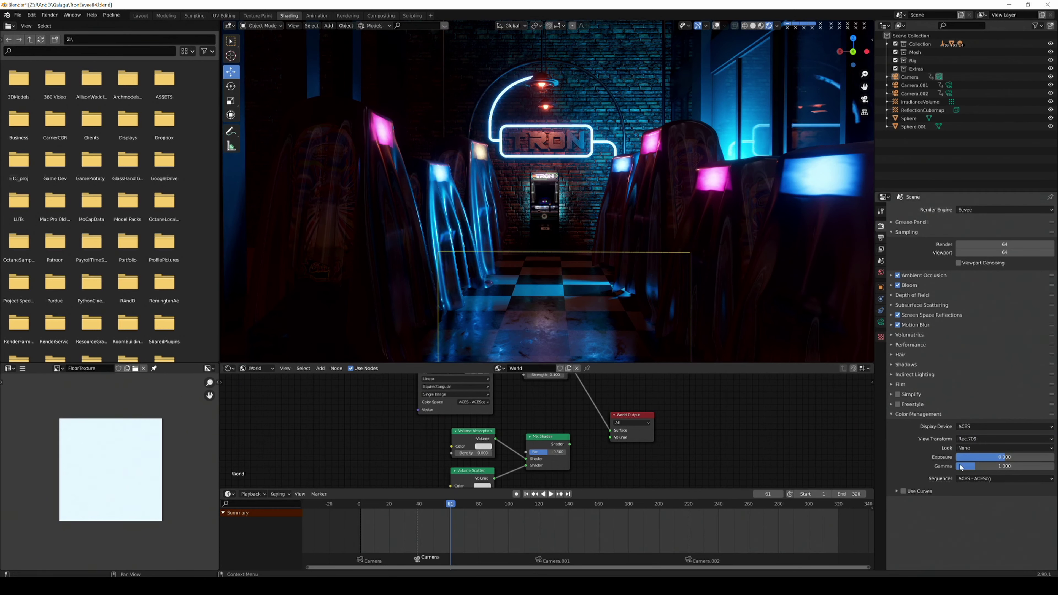
left_click(969, 438)
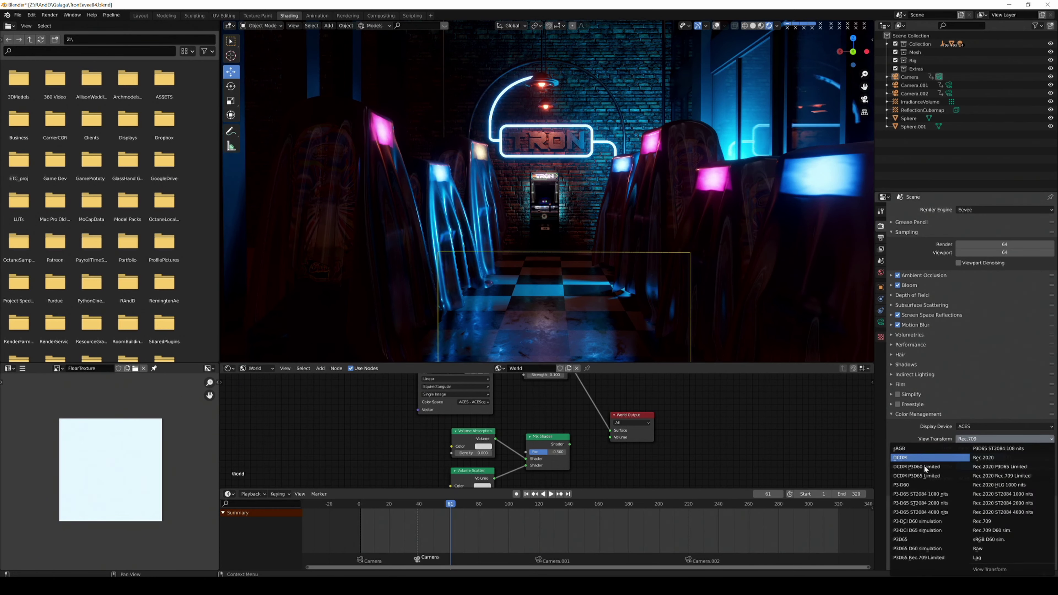
left_click(918, 485)
- Enlarge the shader editor area and centre the world shader nodes in it
middle_click_drag(581, 439, 546, 428)
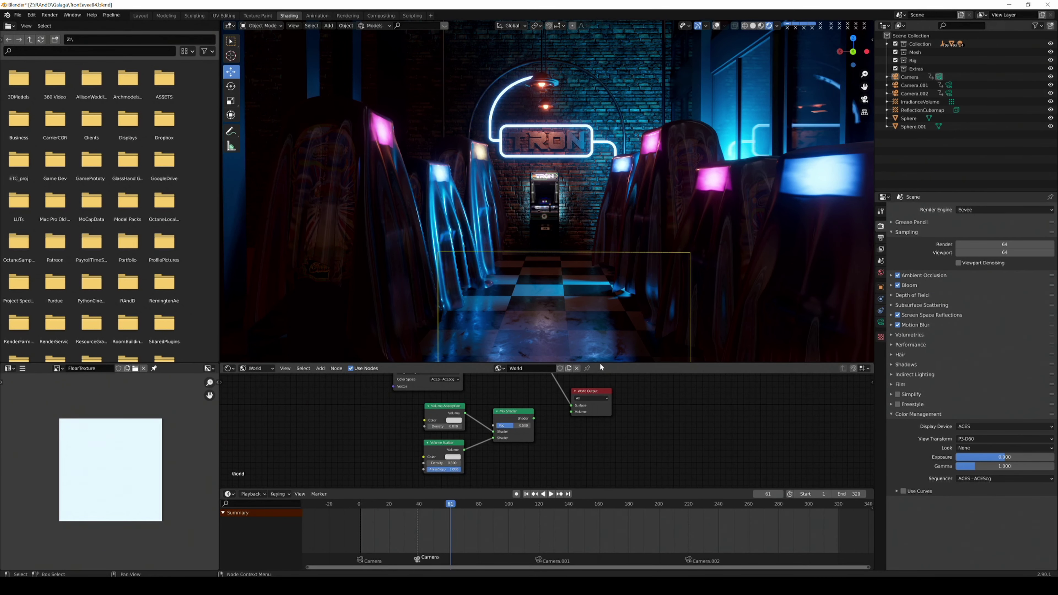
left_click_drag(599, 363, 599, 289)
middle_click_drag(525, 370, 534, 406)
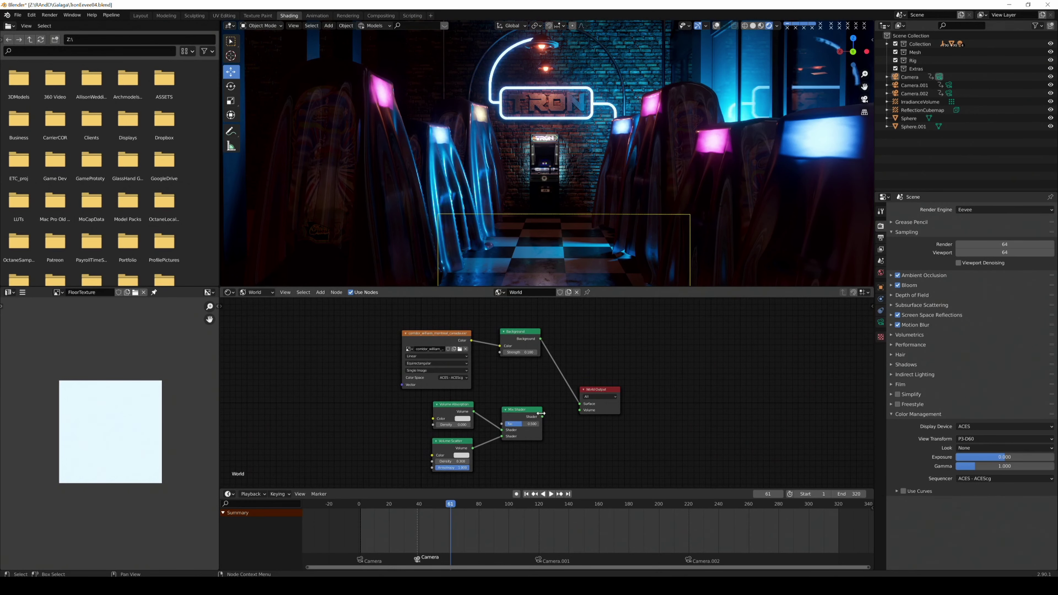
- Set the color space of the world's environment texture to Utility - Linear - sRGB
left_click(463, 377)
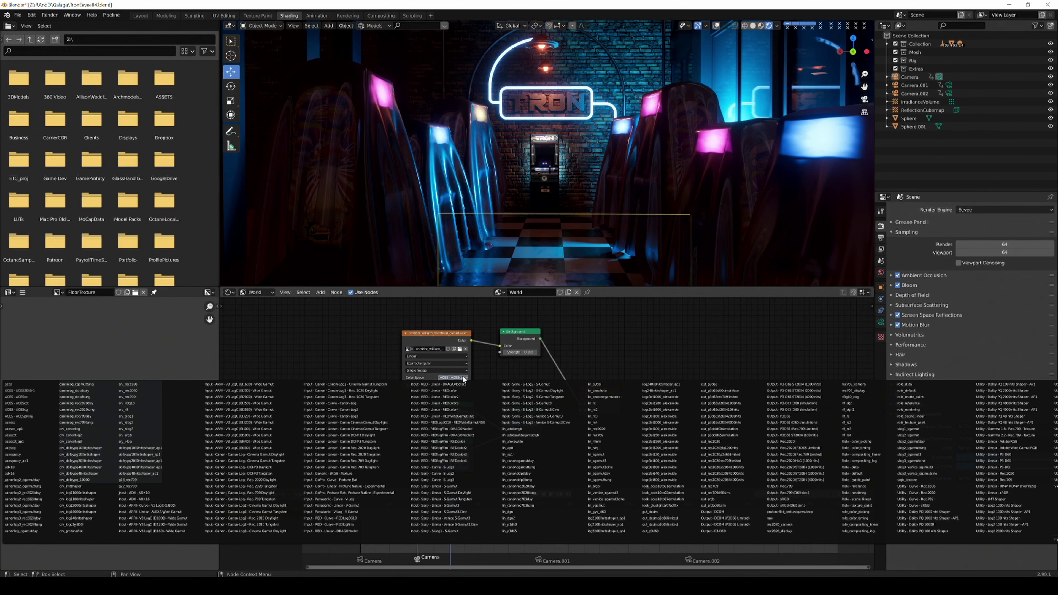
scroll(631, 343, "down", 1)
left_click(461, 379)
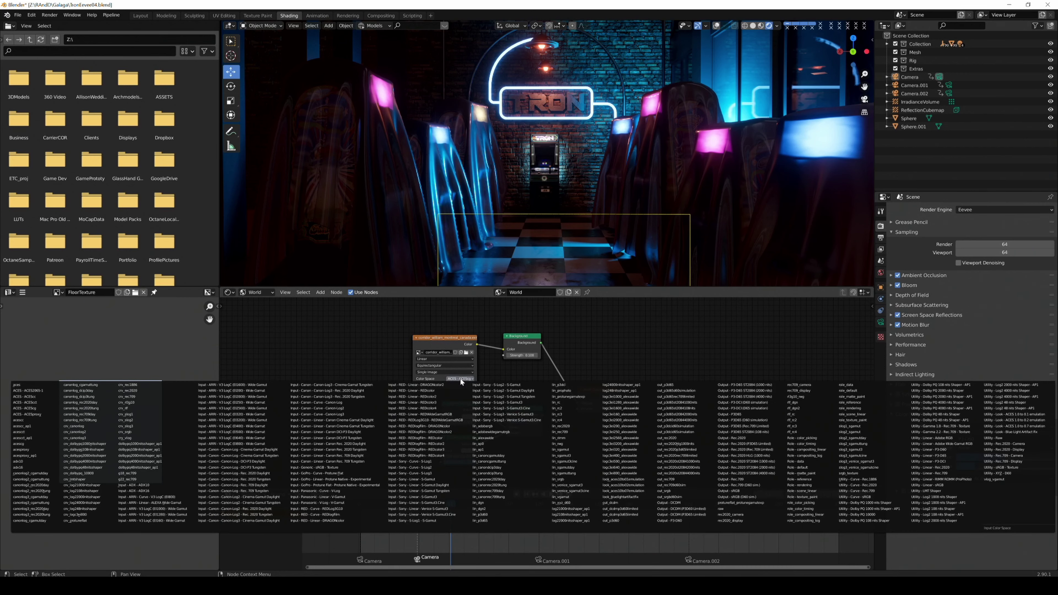
scroll(600, 349, "up", 3)
left_click(428, 370)
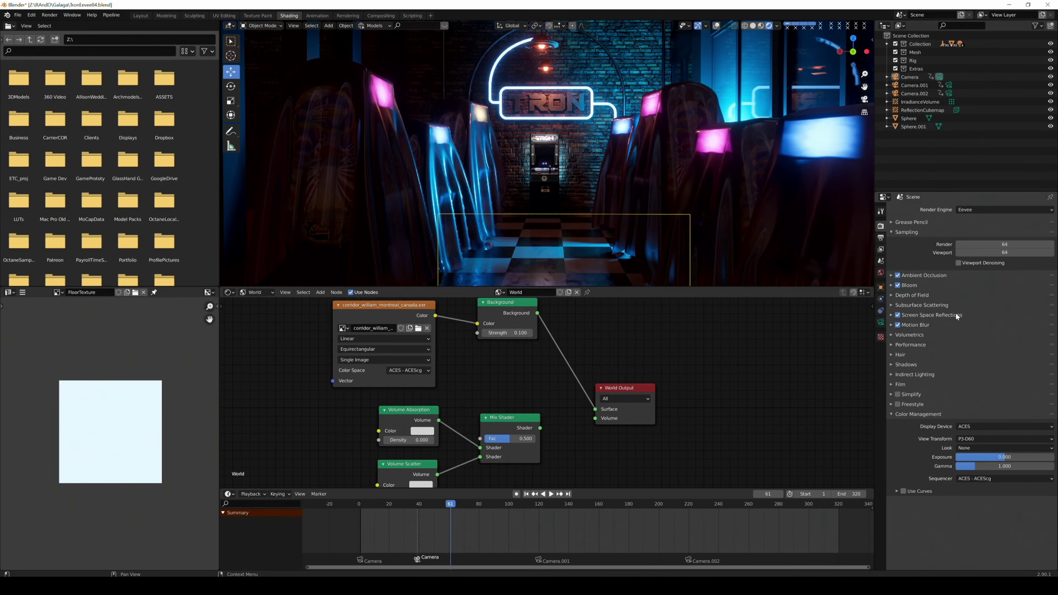
scroll(549, 393, "down", 3)
left_click(460, 378)
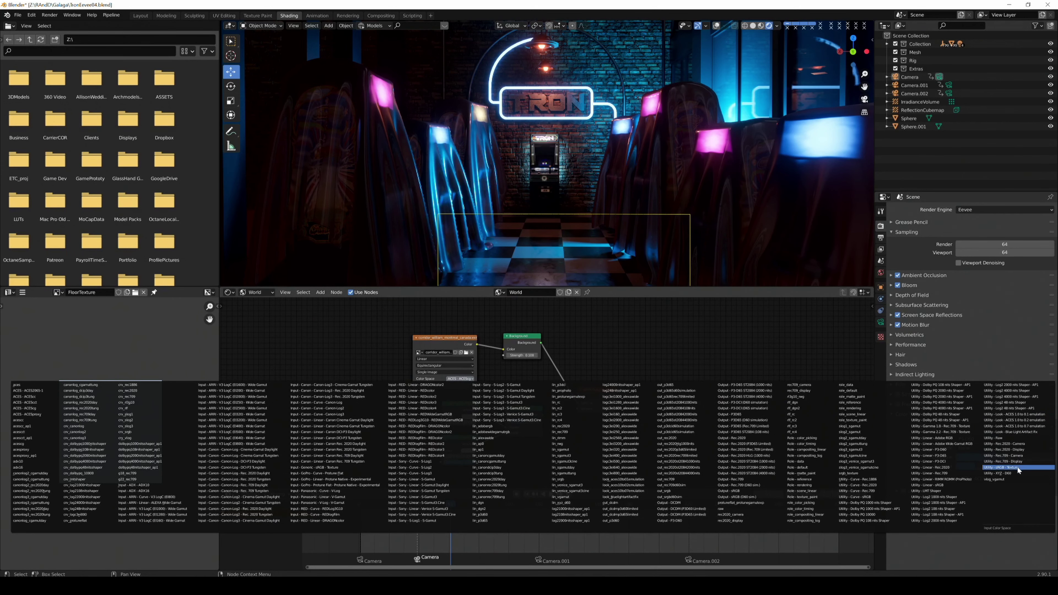
left_click(931, 484)
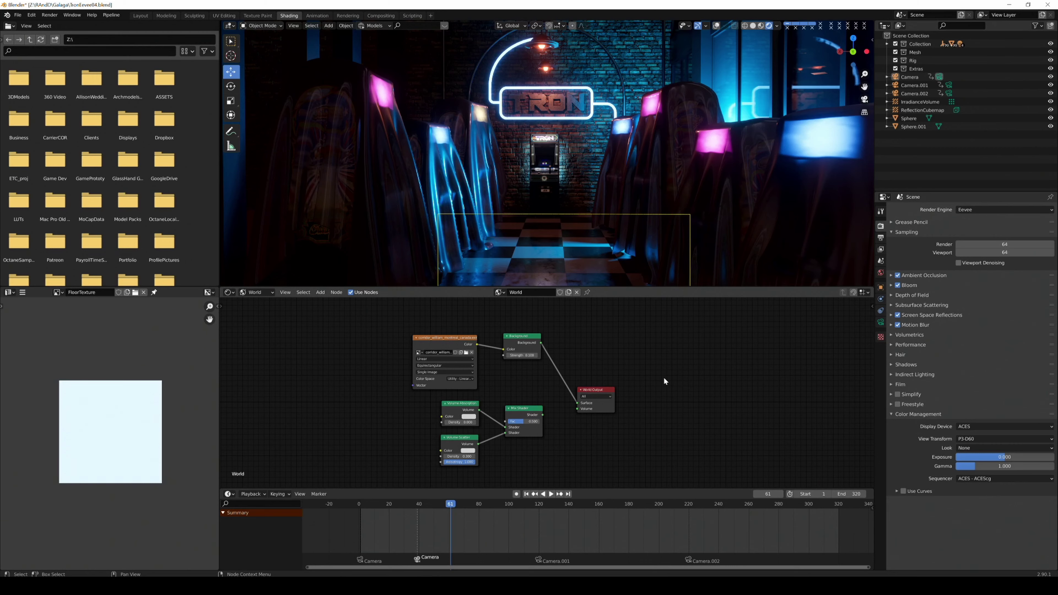
- Raise the world Background strength to 1.0 and leave the camera view to show the HDRI around the scene
left_click_drag(516, 355, 519, 355)
key("KP_0")
middle_click_drag(605, 158, 653, 77)
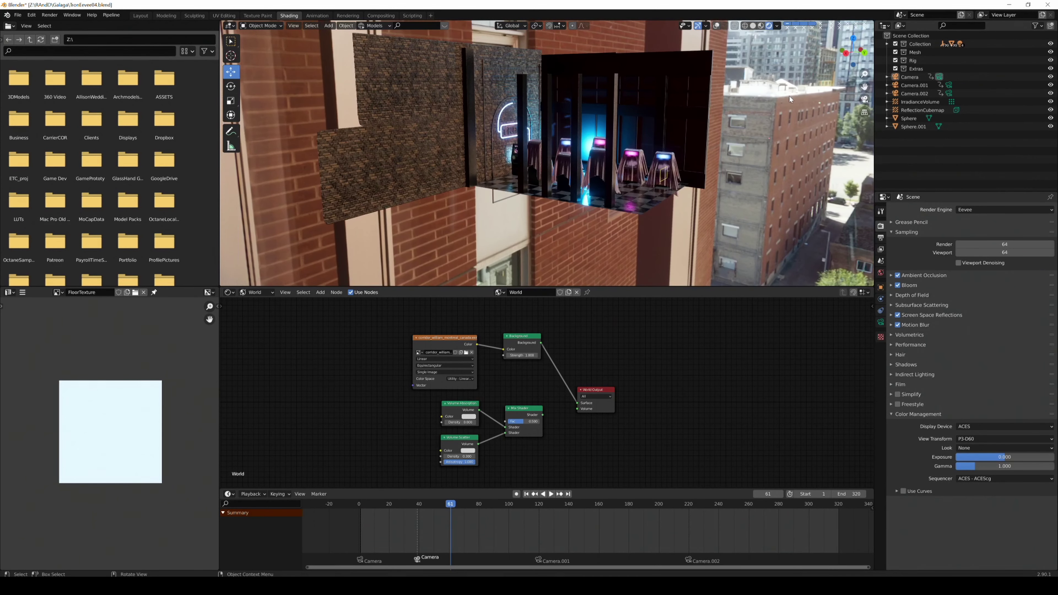
- Set the environment texture's color space to ACES - ACEScg and inspect the HDRI background's colors with it
left_click(460, 378)
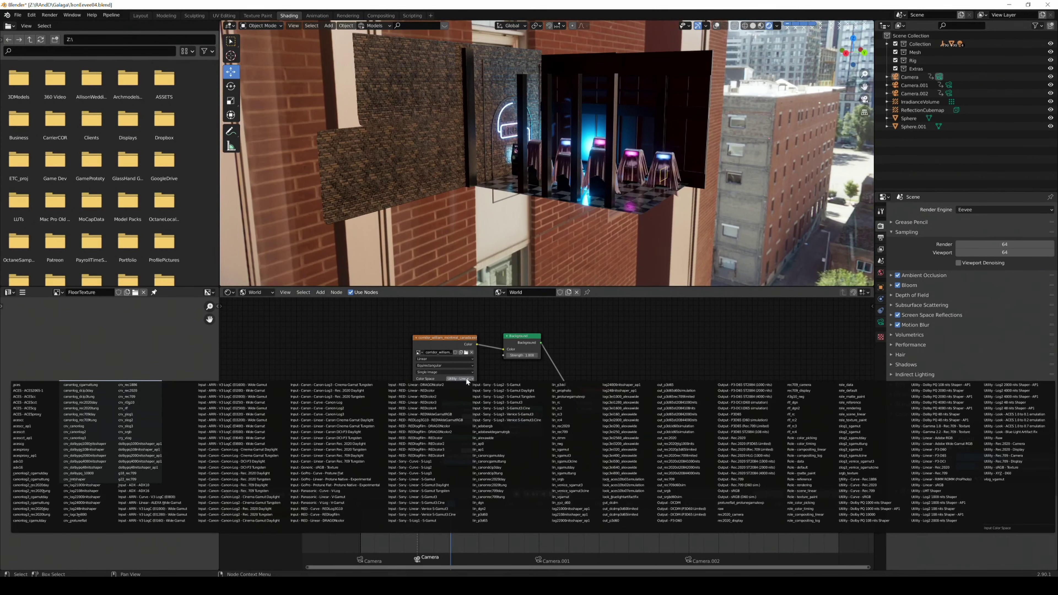
key("Escape")
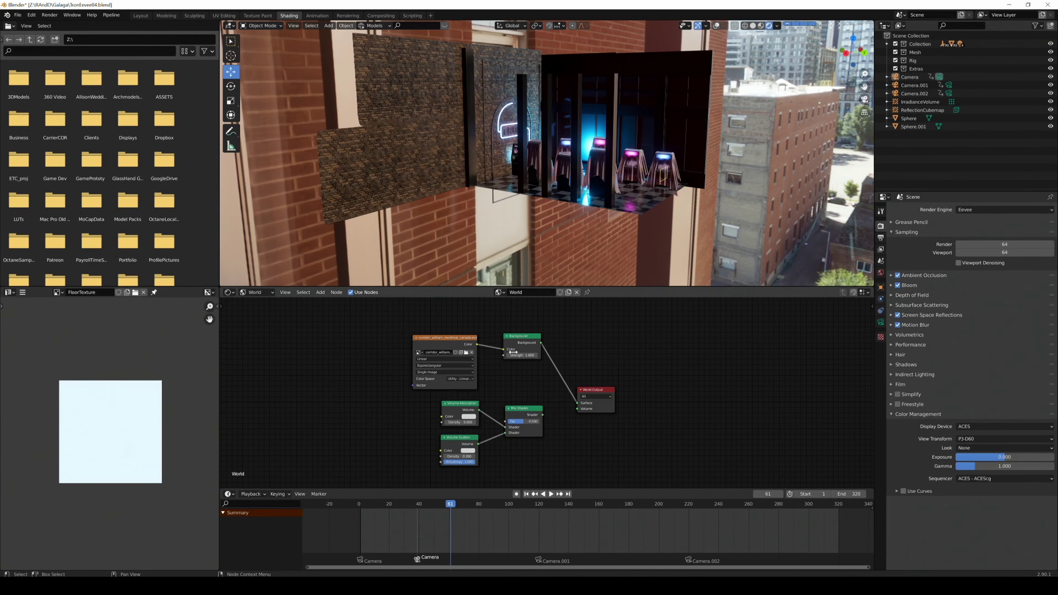
left_click(453, 379)
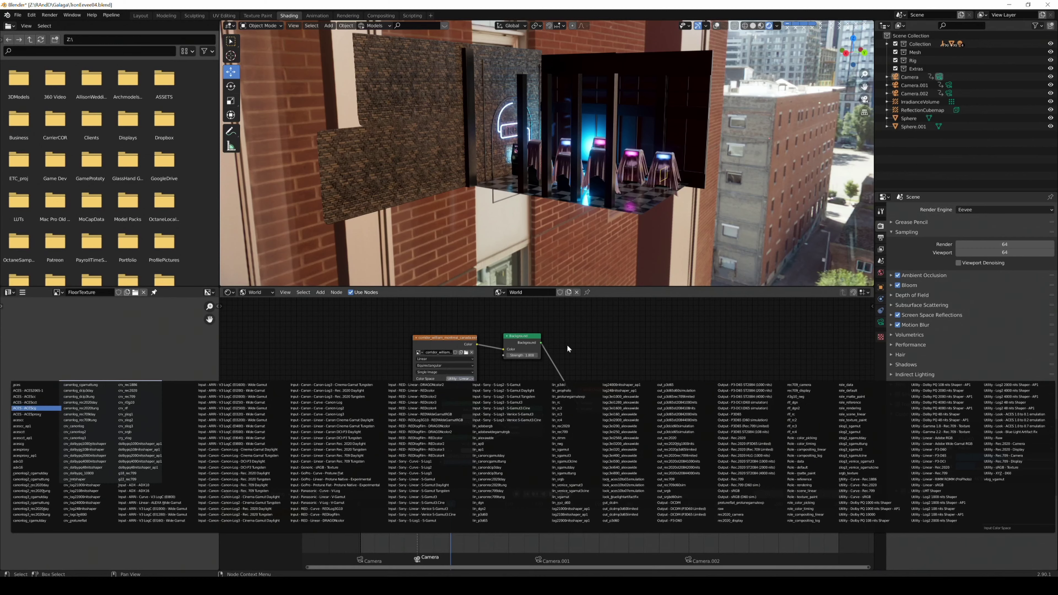
key("Return")
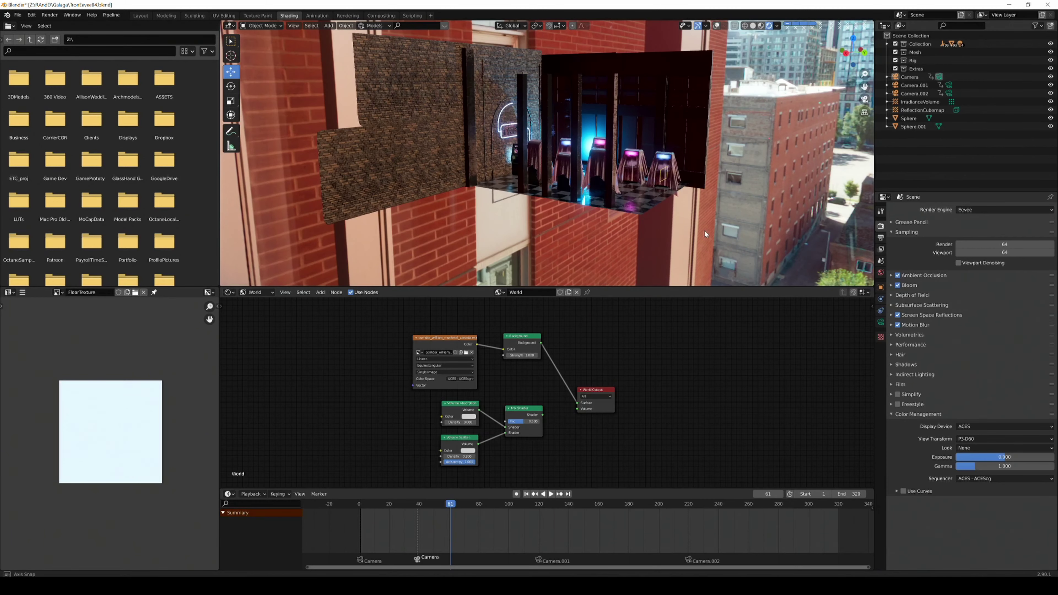
middle_click_drag(704, 230, 753, 142)
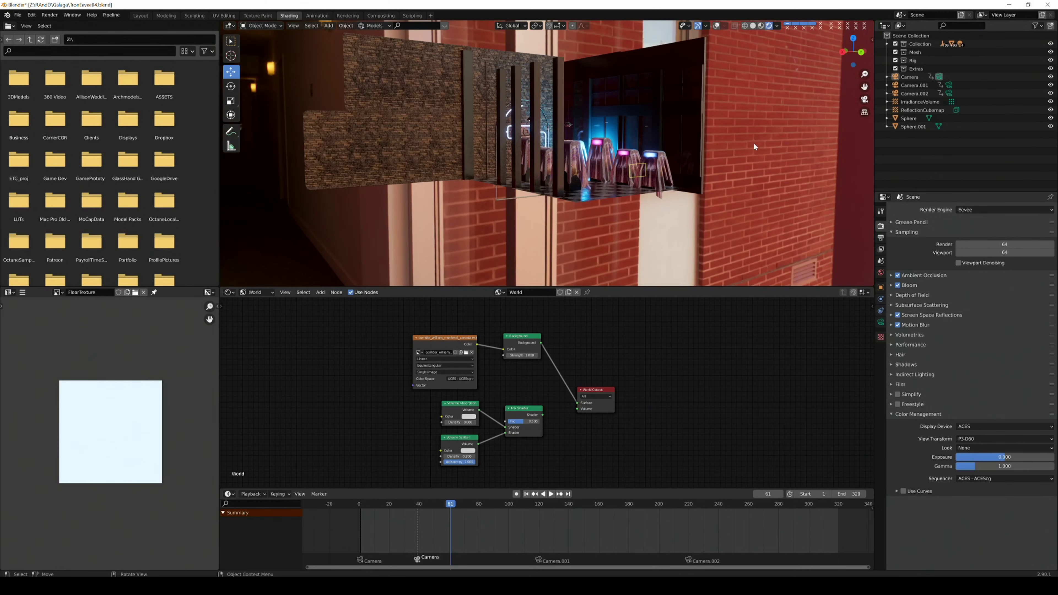
- Set the environment texture's color space to Utility - Linear - sRGB and the Background strength to 0.1
left_click(471, 378)
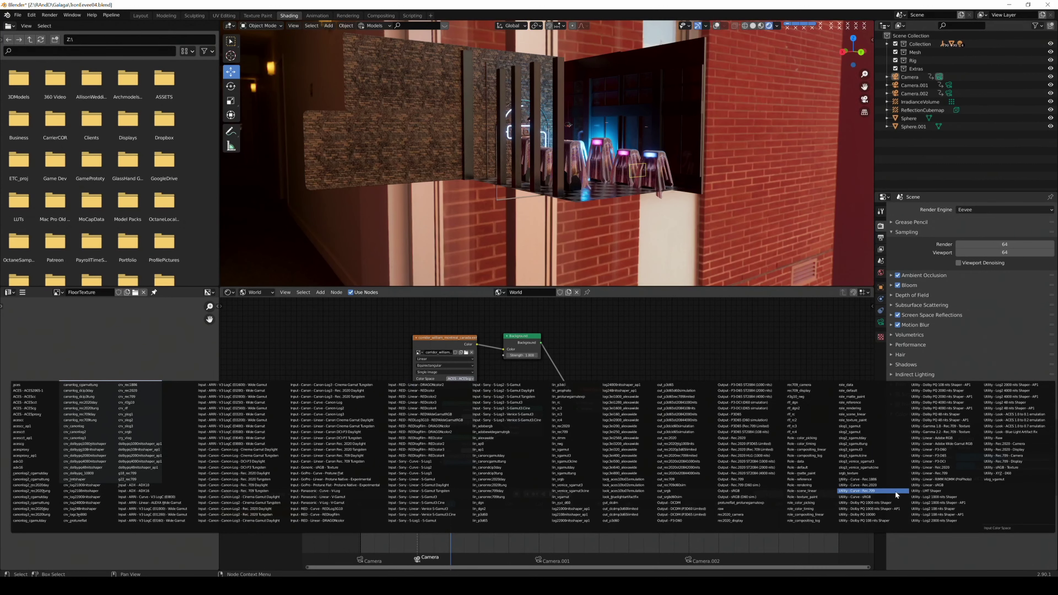
left_click(947, 485)
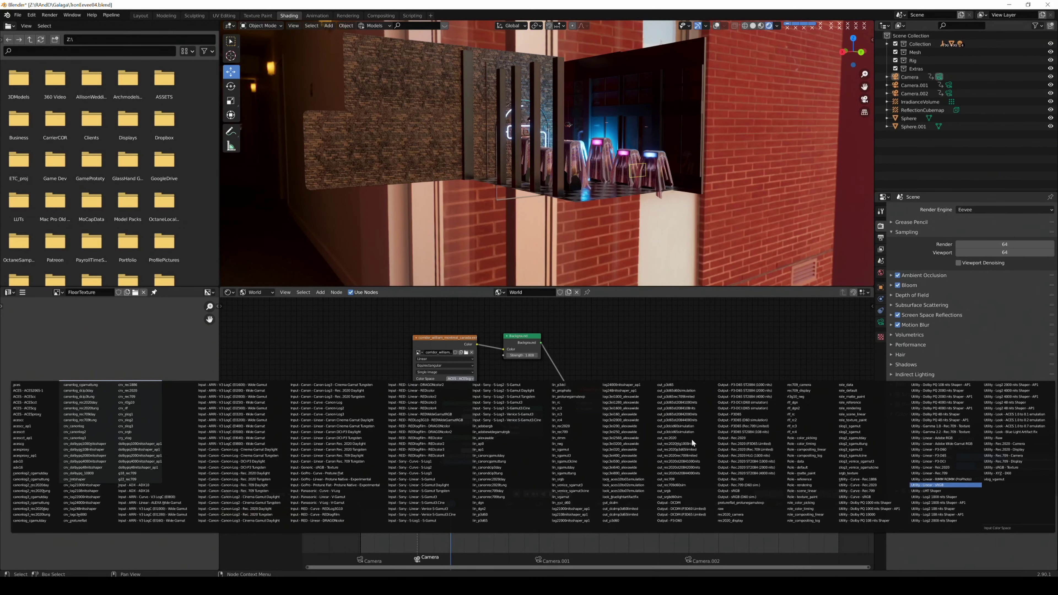
left_click(526, 353)
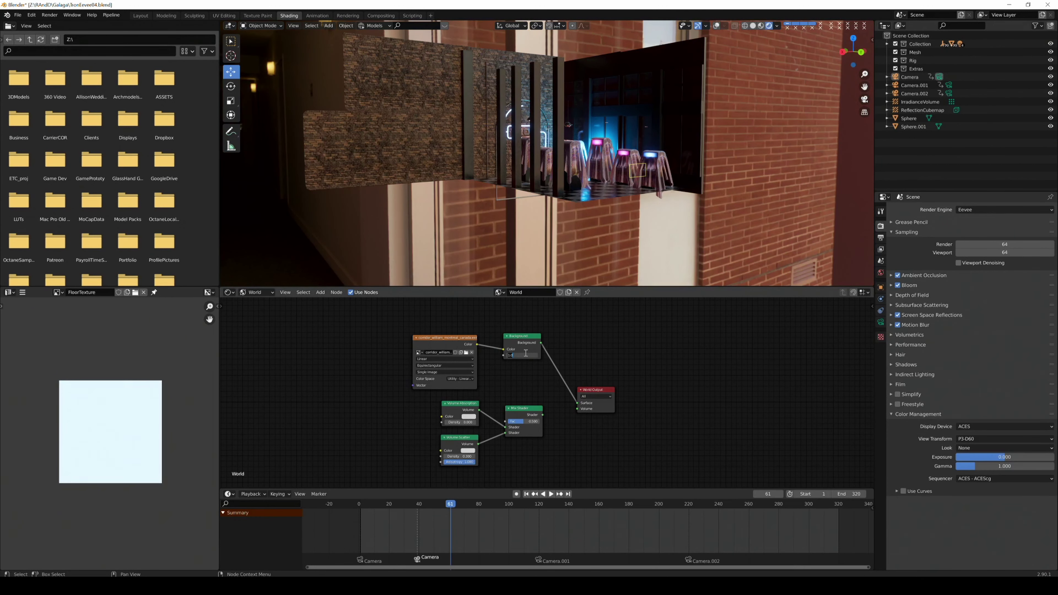
type("0.1")
key("Return")
- Connect the volume Mix Shader to the World Output's Volume input and view the foggy arcade interior
left_click_drag(543, 414, 578, 409)
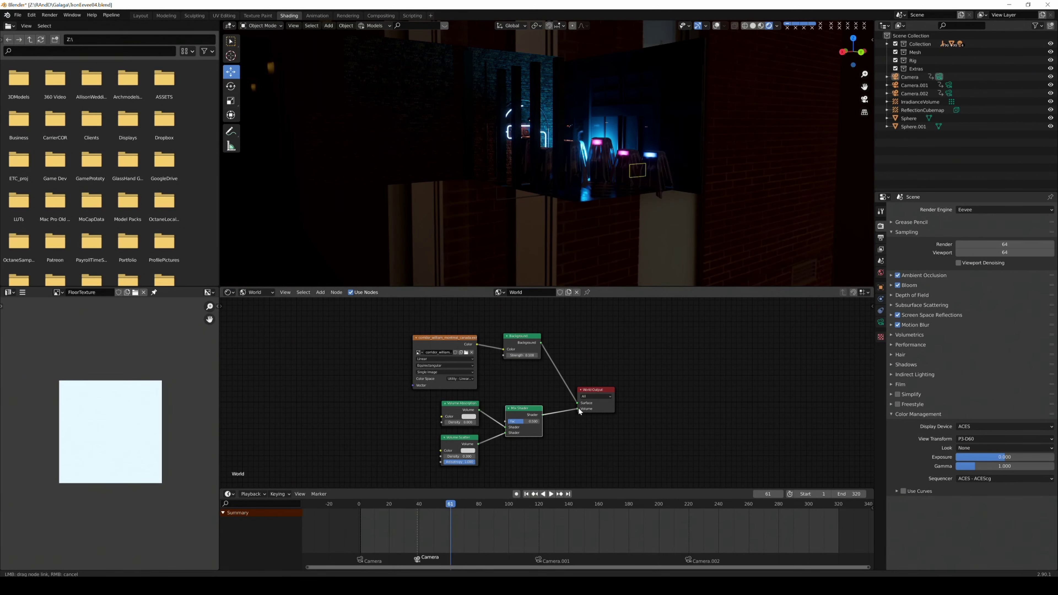
scroll(630, 93, "up", 5)
middle_click_drag(609, 151, 563, 160)
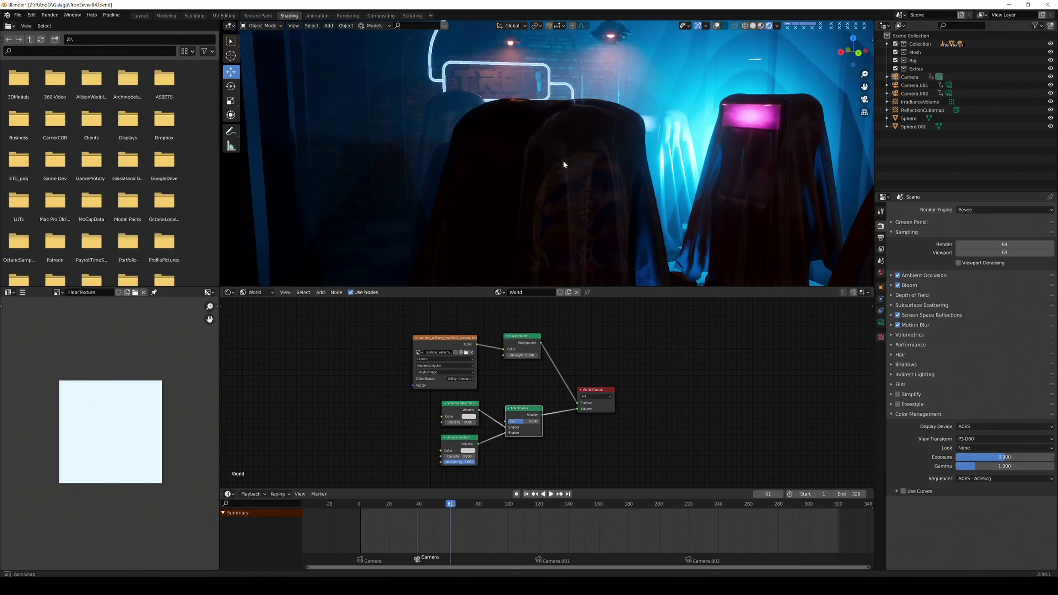
scroll(563, 160, "down", 4)
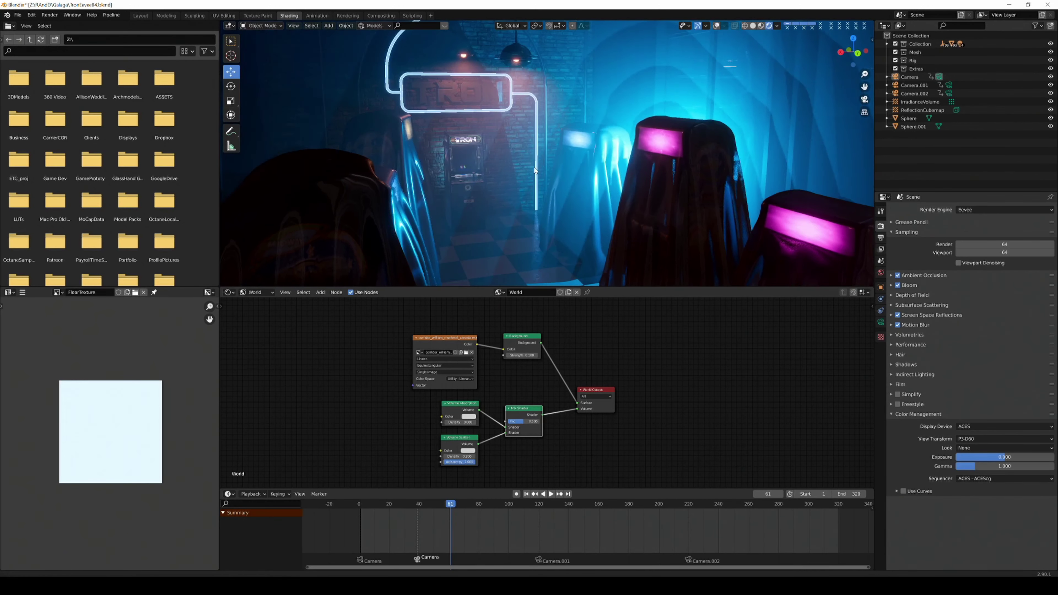
- Select the TRON logo on the arcade cabinet and show its TronLogoMat nodes in the object shader editor
left_click(466, 141)
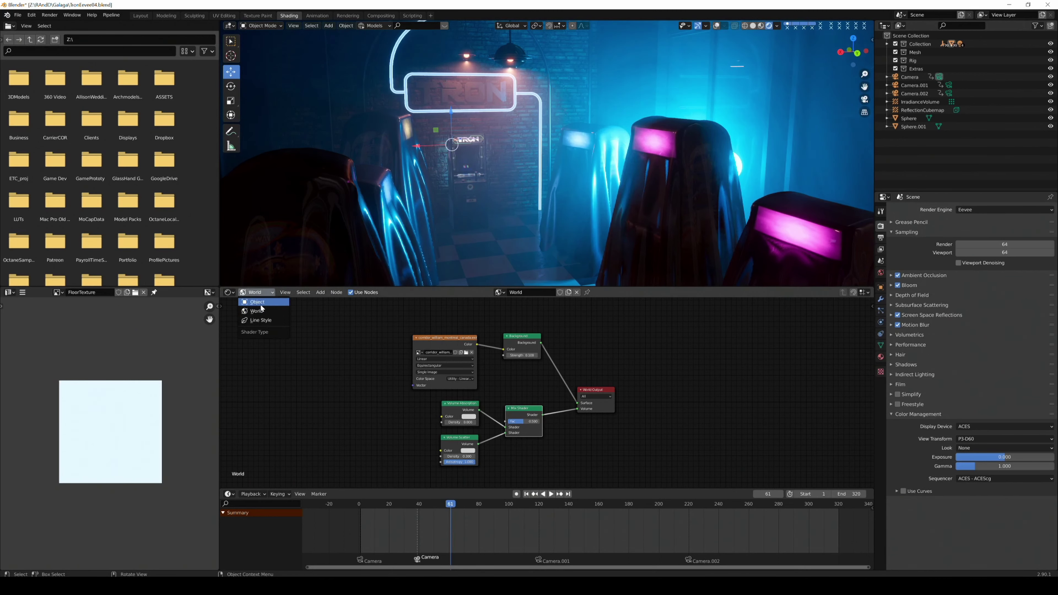
left_click(260, 303)
middle_click_drag(339, 355, 539, 383)
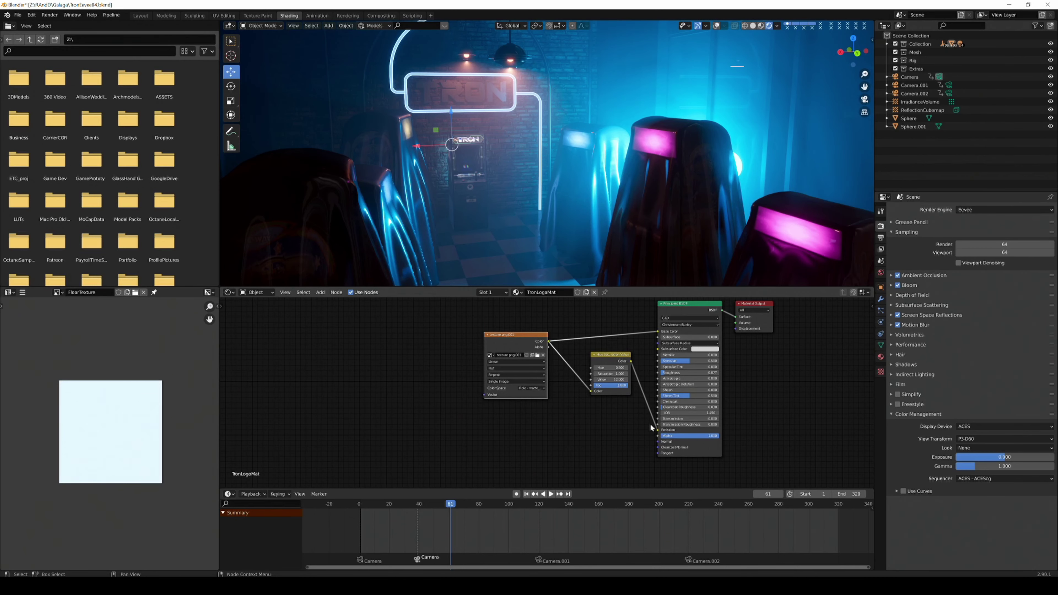
- Examine the color space options of the TRON logo's image texture without changing the setting
left_click(531, 388)
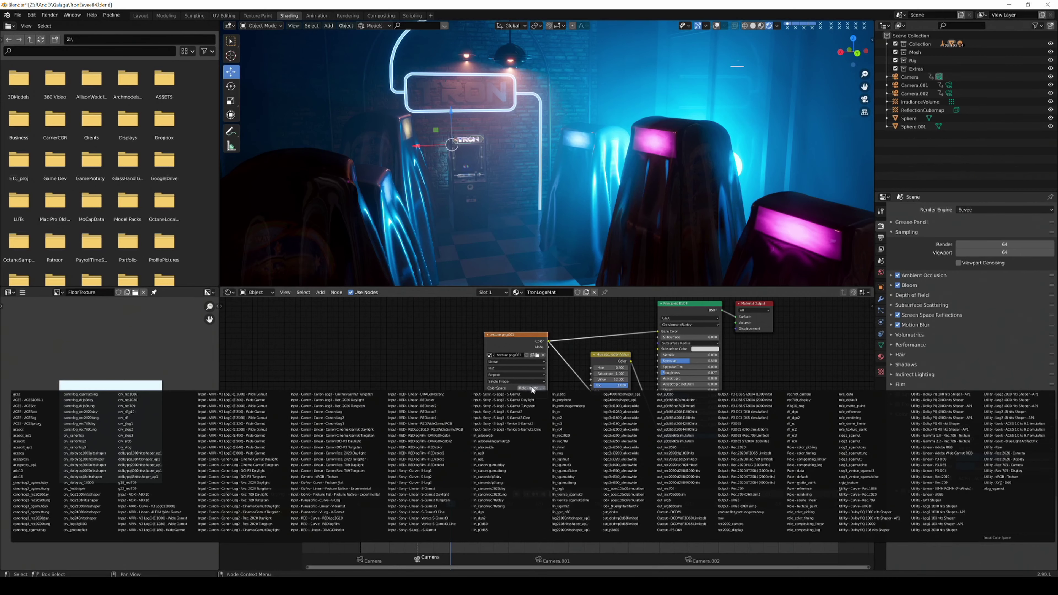
left_click(531, 388)
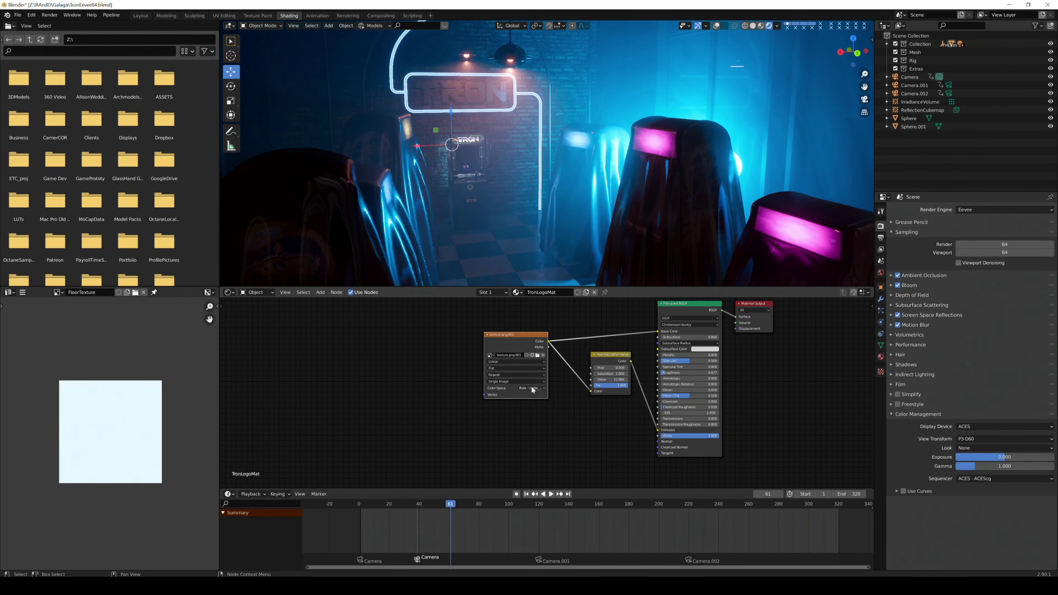
left_click(531, 388)
left_click(524, 388)
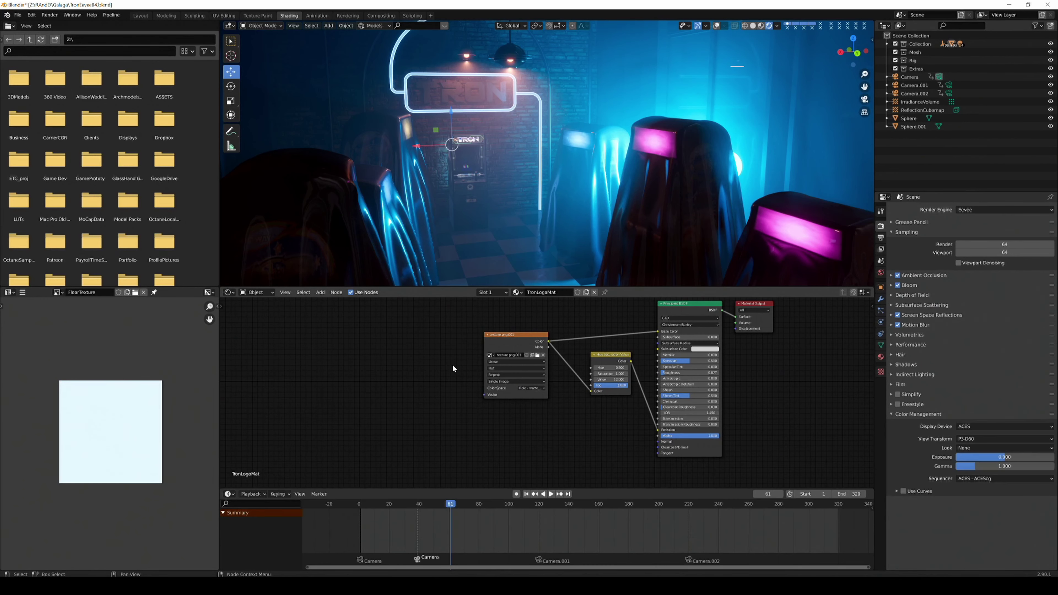
middle_click_drag(451, 364, 433, 372)
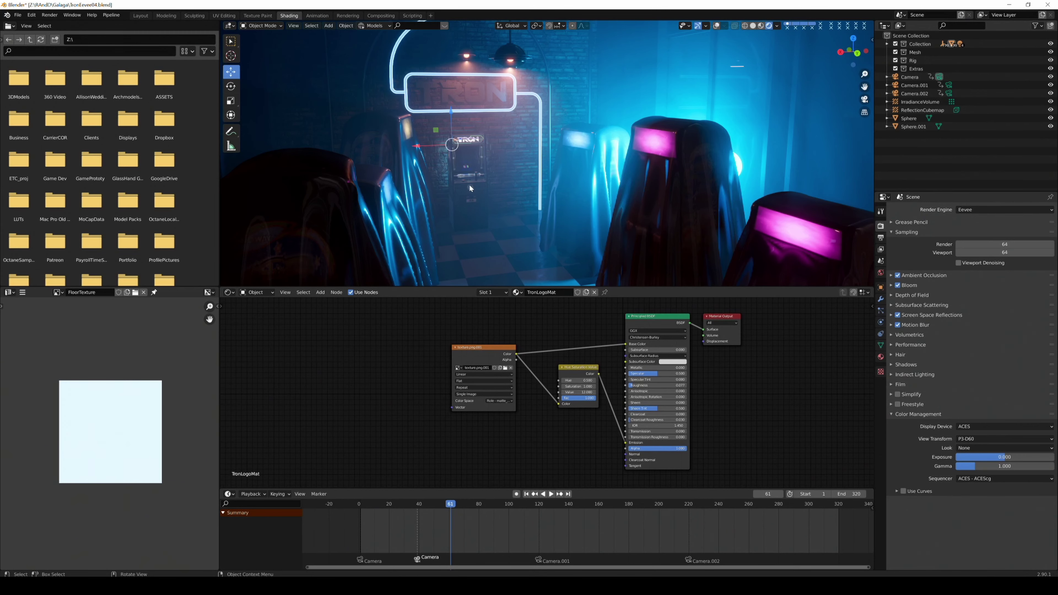
- Select the brick wall behind the TRON arcade cabinet and show its BackWallMat texture nodes
middle_click_drag(367, 216, 355, 204)
scroll(355, 205, "up", 3)
scroll(425, 148, "up", 6)
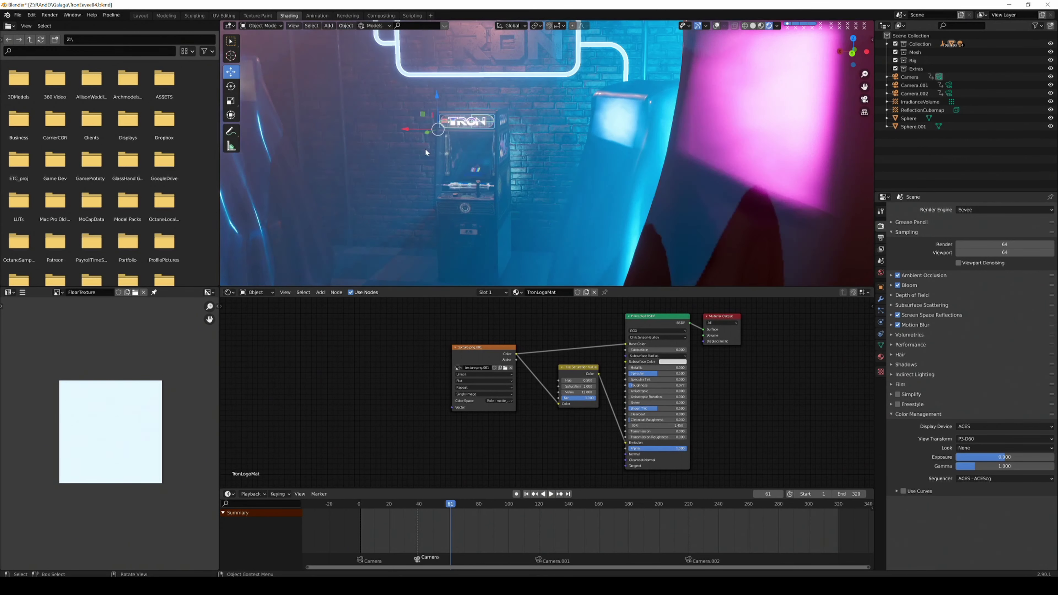
middle_click_drag(492, 143, 643, 109)
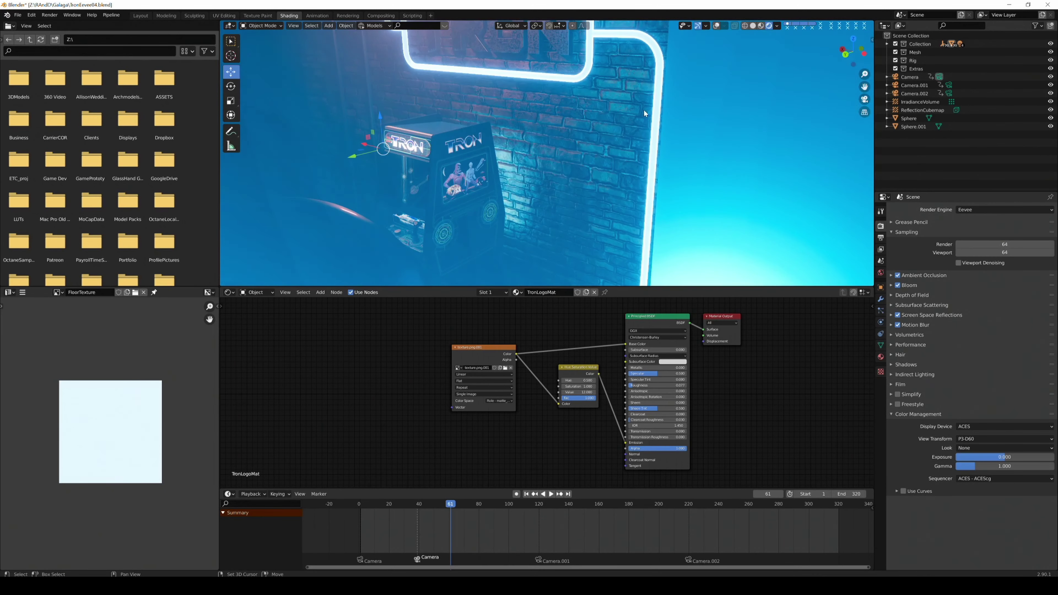
scroll(541, 146, "up", 3)
left_click(546, 145)
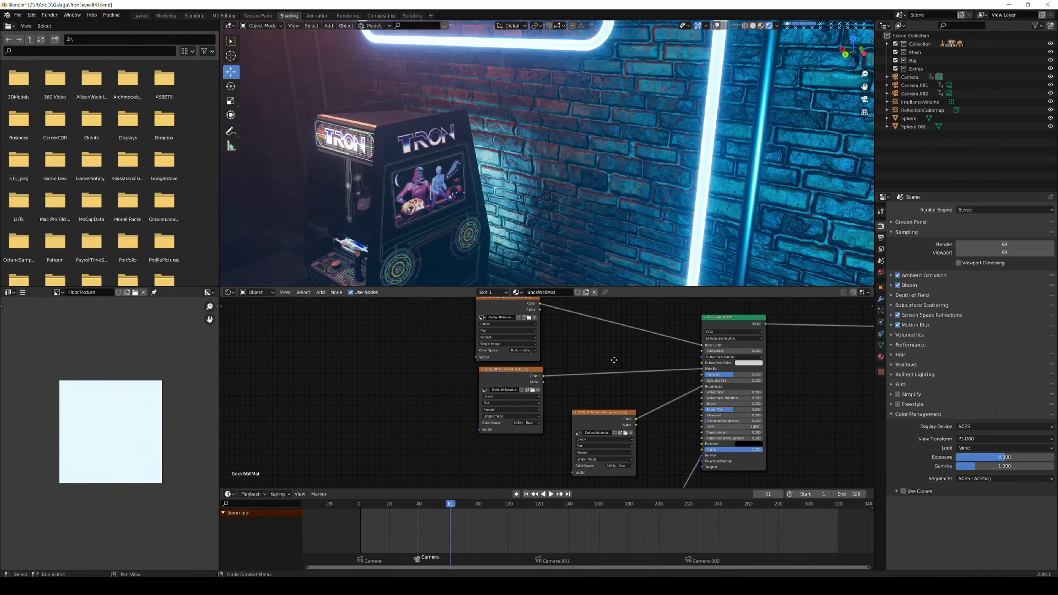
middle_click_drag(608, 354, 541, 353)
- Set the back wall's metallic texture to the Utility - Raw color space and move its node slightly lower
left_click(466, 391)
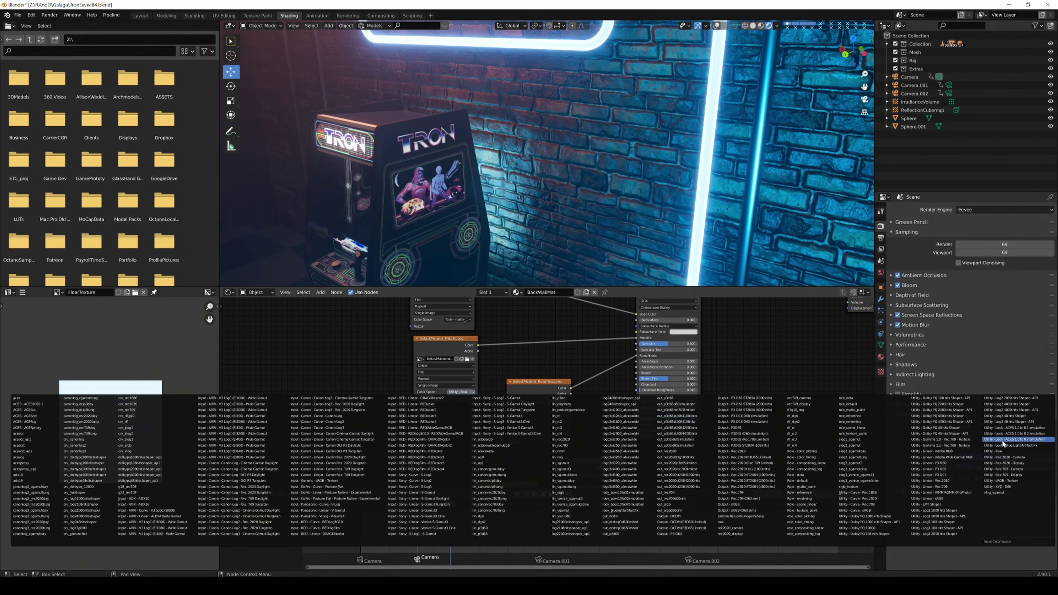
left_click(993, 451)
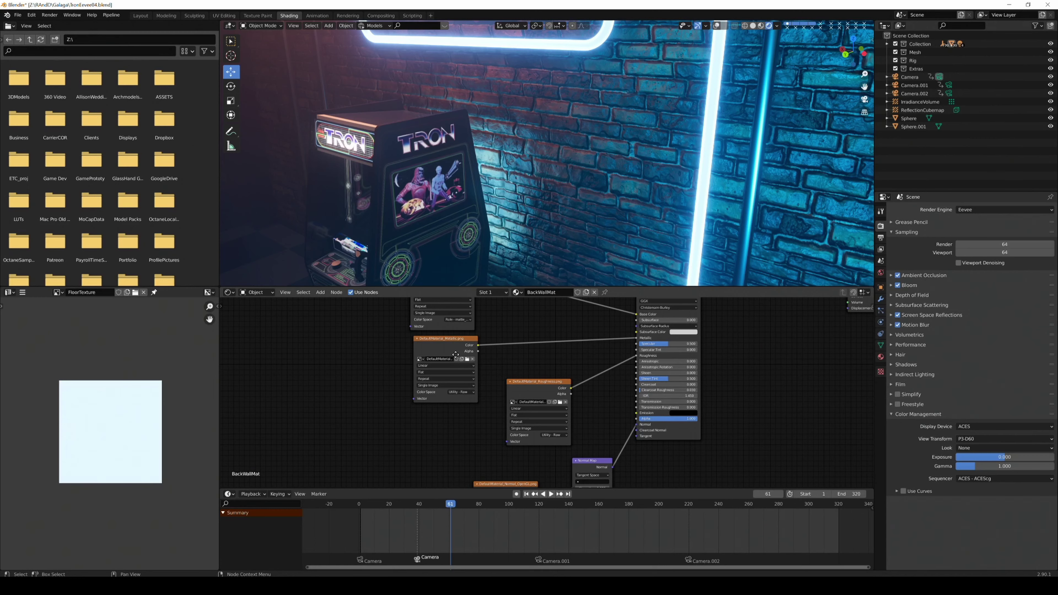
left_click_drag(455, 355, 446, 375)
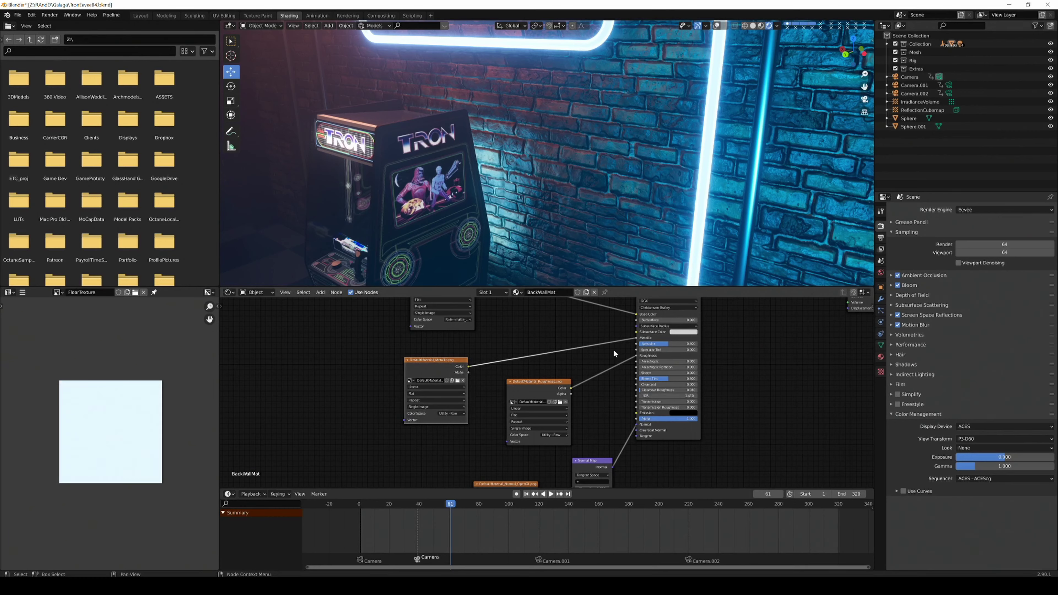
- Check the color space of the back wall's normal texture and move its node slightly toward the Normal Map node
middle_click_drag(585, 415, 513, 298)
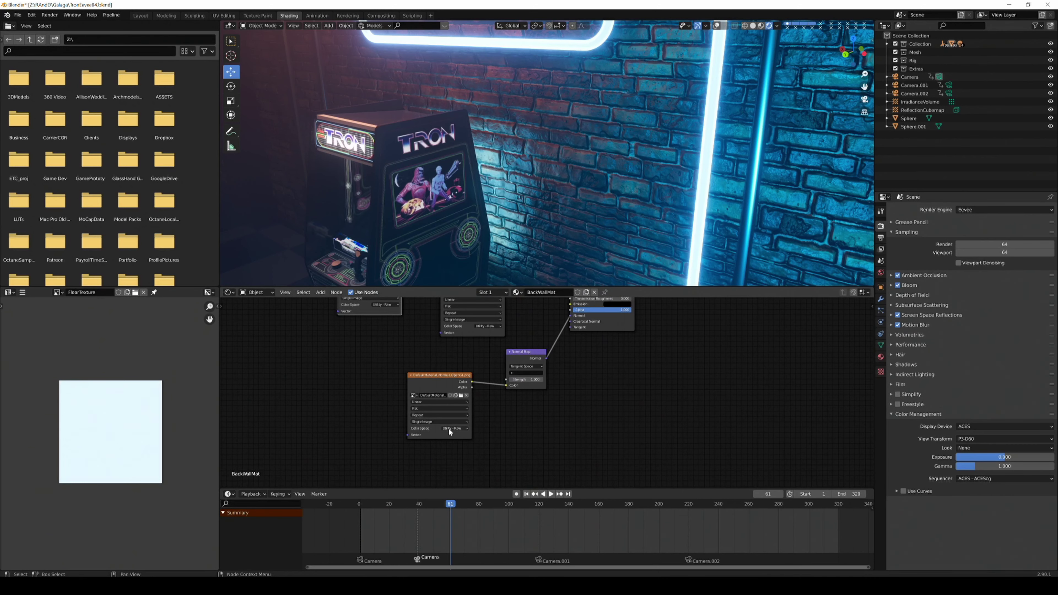
middle_click_drag(587, 356, 580, 389)
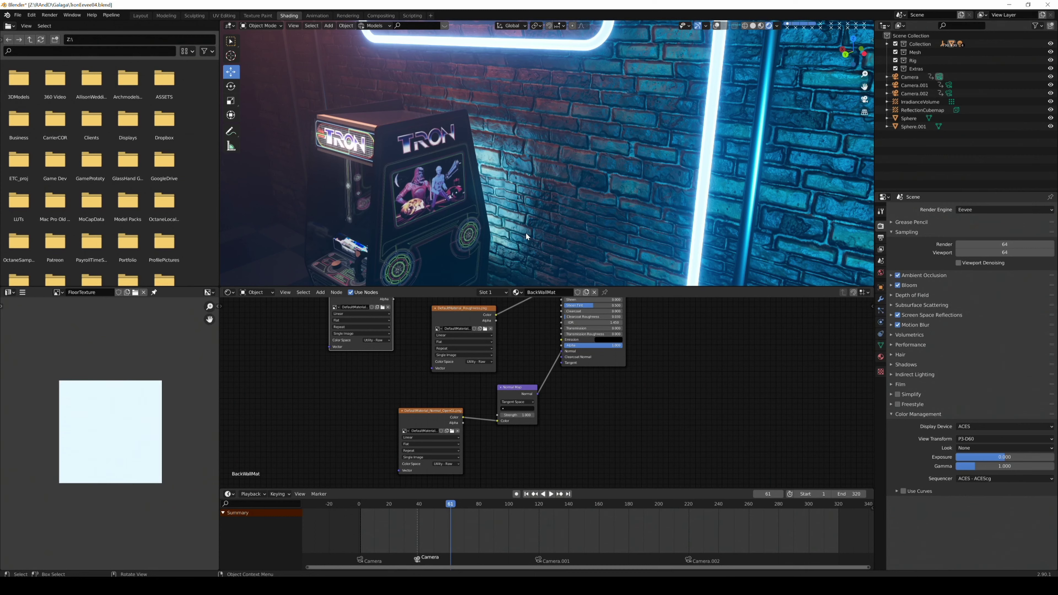
left_click_drag(434, 412, 453, 418)
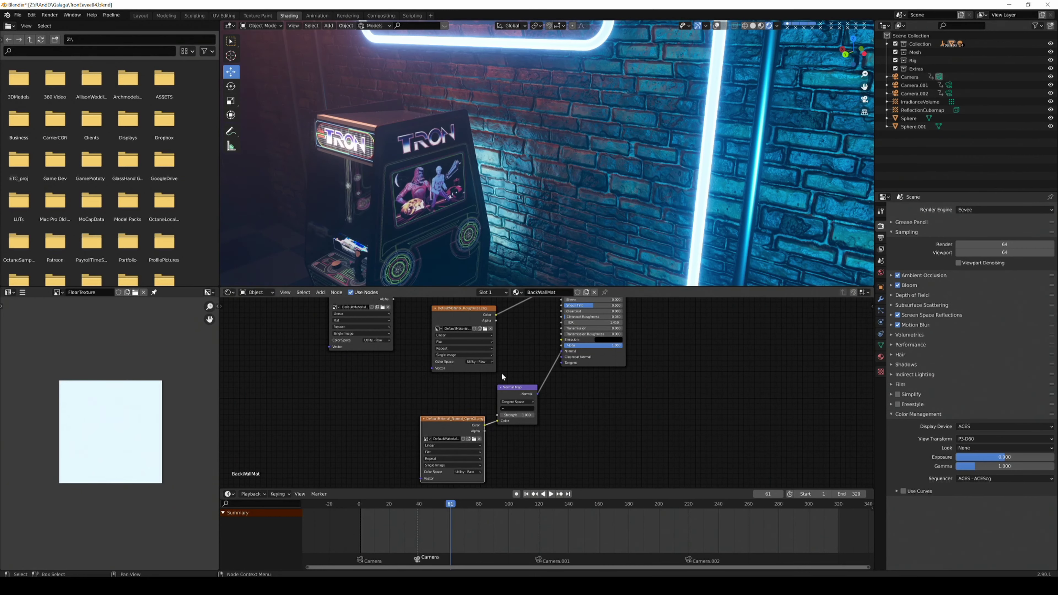
- View the brick wall and TRON cabinet from the front, and return the 3D view to the active camera
middle_click_drag(537, 209, 762, 197)
scroll(572, 195, "down", 8)
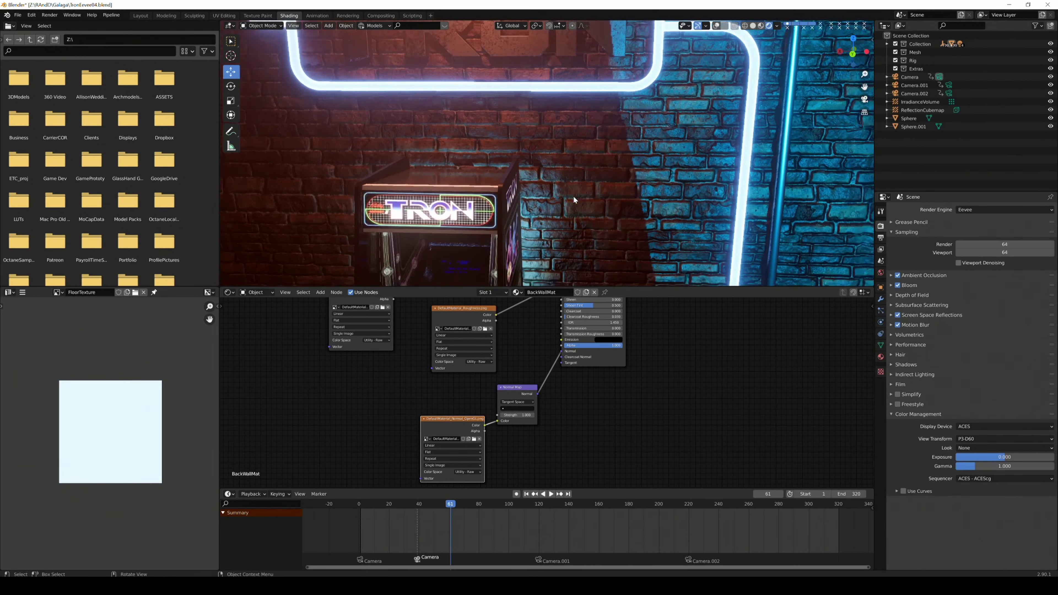
middle_click_drag(555, 198, 544, 178, "shift")
scroll(544, 178, "up", 1)
key("KP_0")
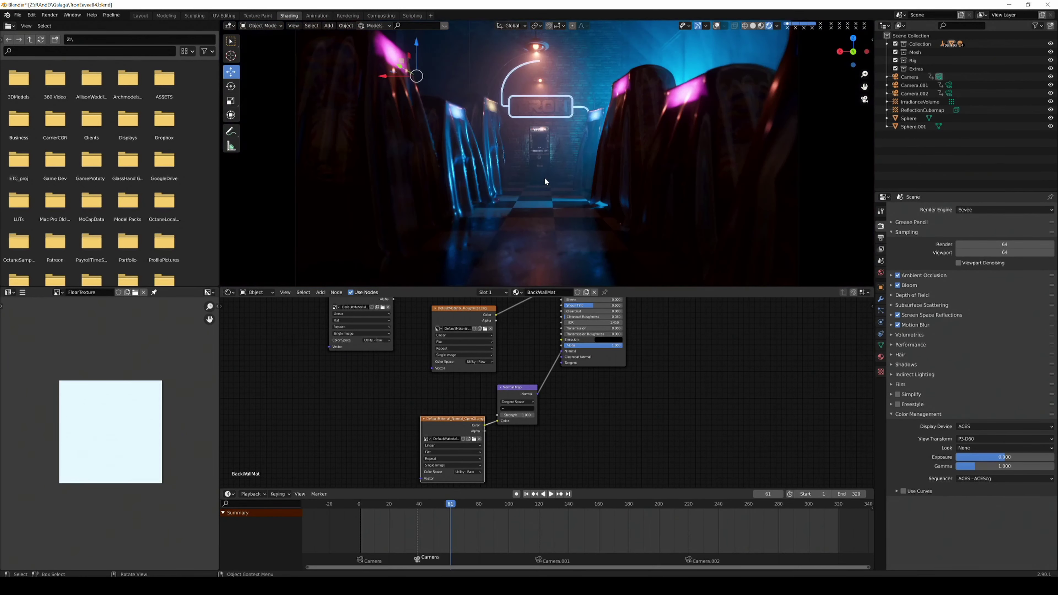
- Play the animation from the start and scrub through the timeline to preview the camera shots
left_click(364, 504)
left_click(362, 505)
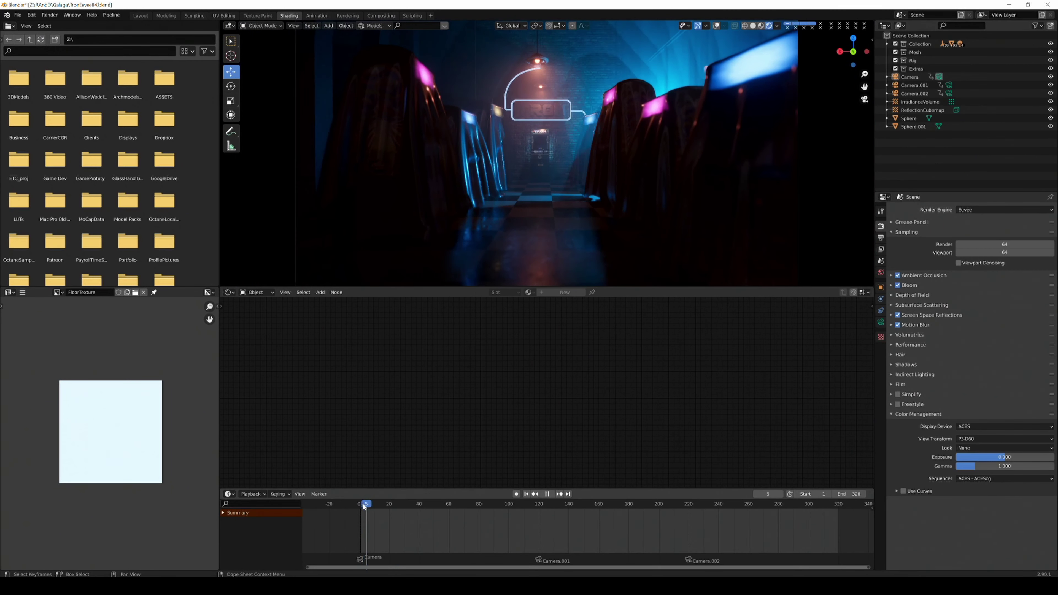
key("space")
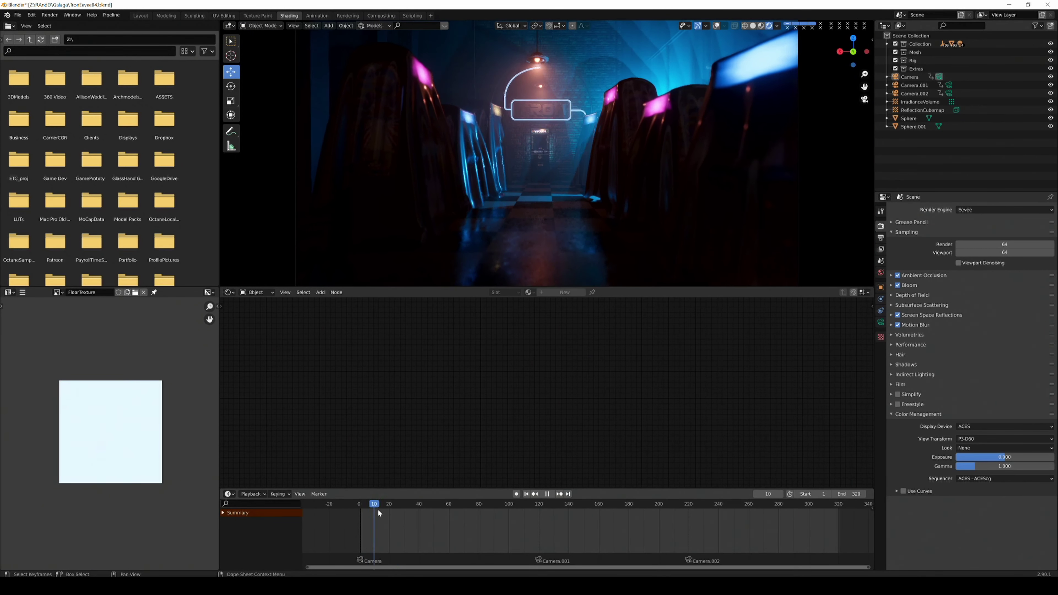
left_click_drag(525, 514, 832, 524)
left_click_drag(685, 528, 365, 552)
- Add a timeline marker at frame 50 and bind the object named Camera to it
left_click_drag(429, 546, 434, 544)
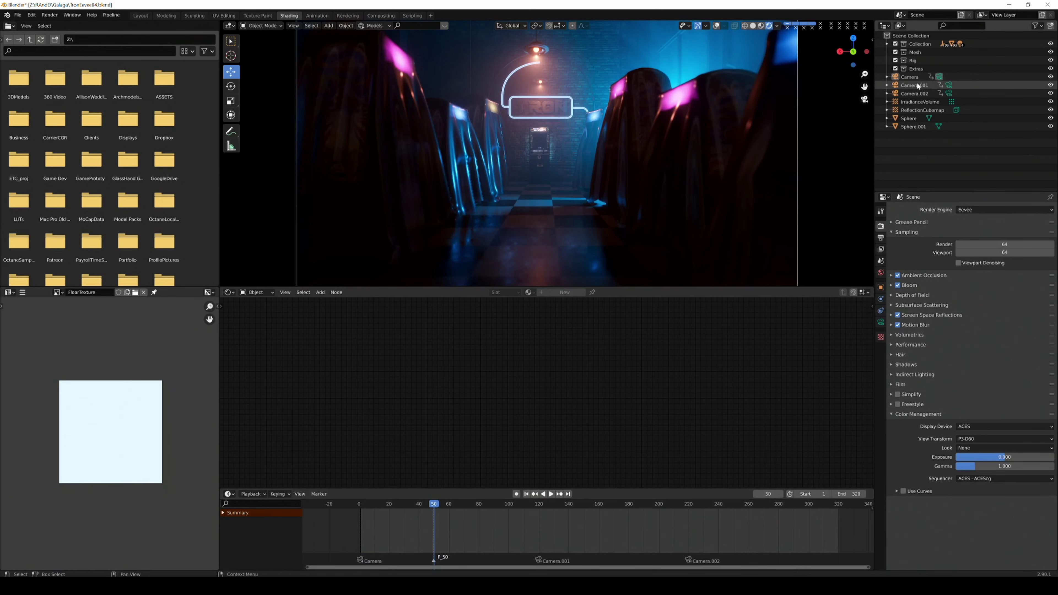
left_click(909, 77)
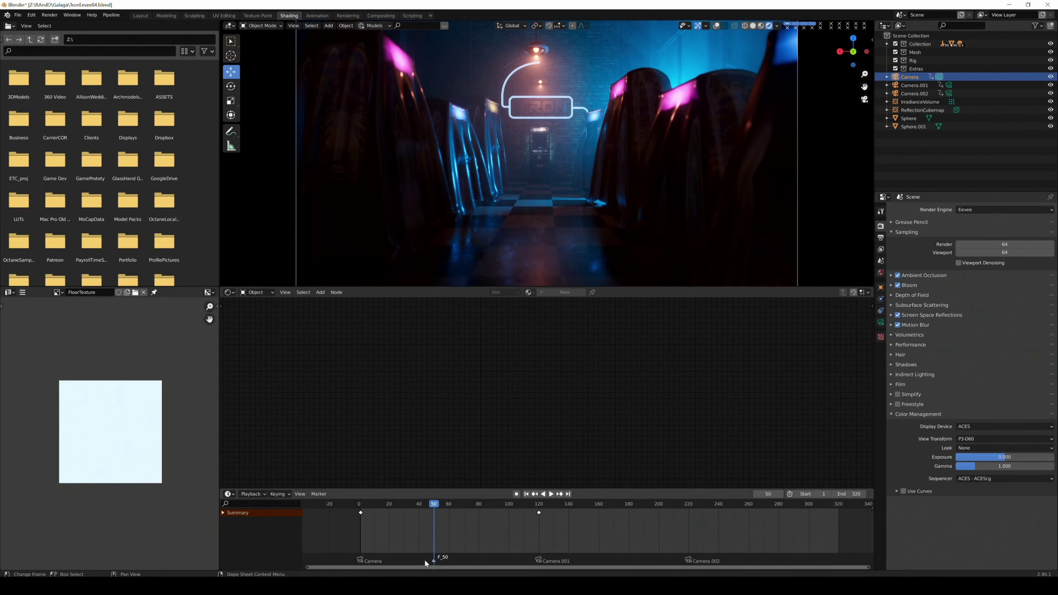
key("ctrl+b")
- Play and scrub the animation across the markers to check how the view switches between the bound cameras
key("space")
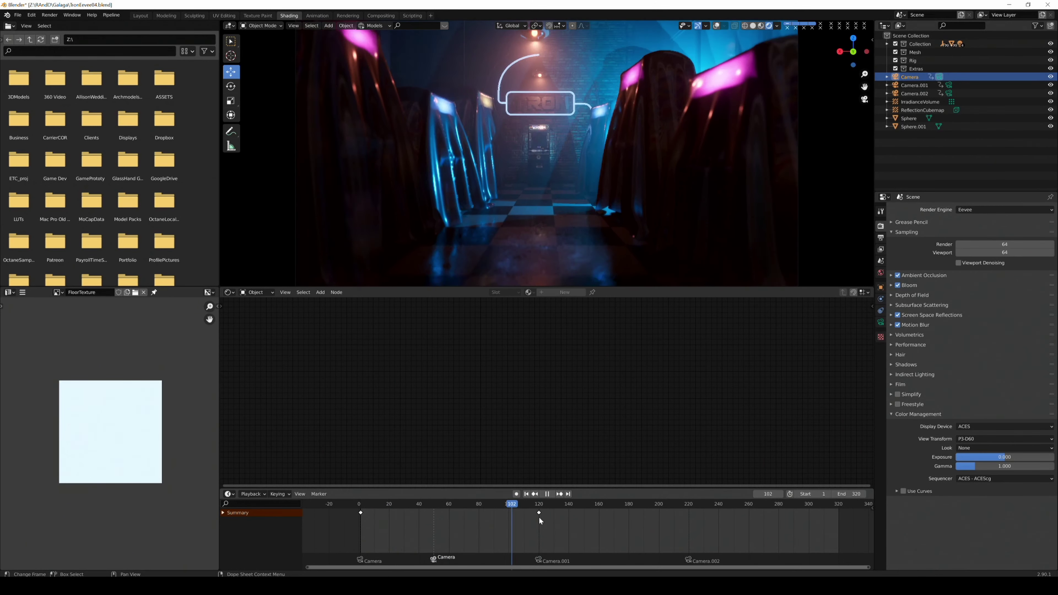
key("space")
left_click_drag(527, 521, 402, 536)
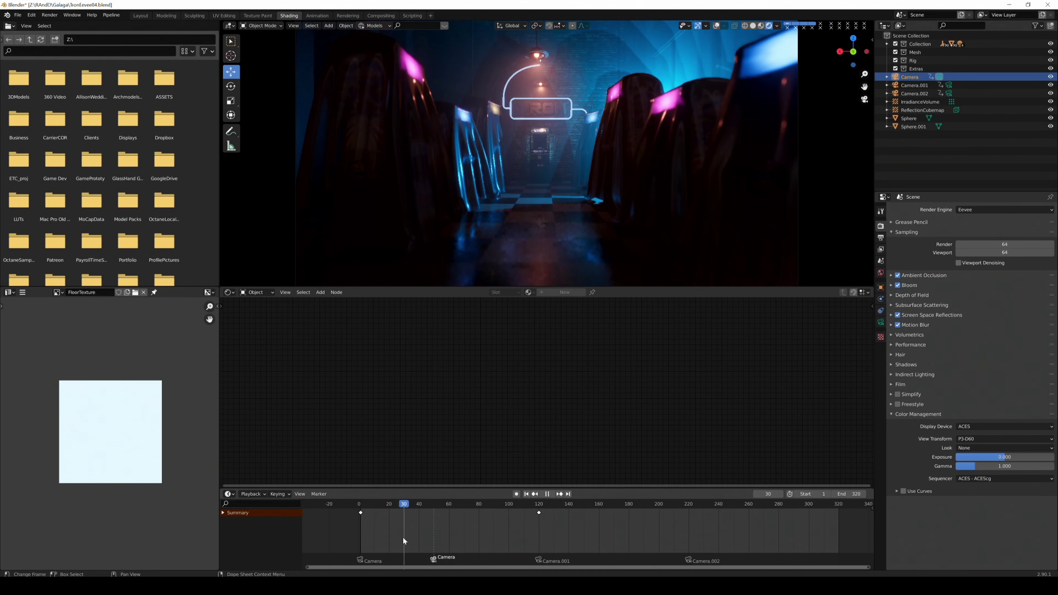
left_click(427, 557)
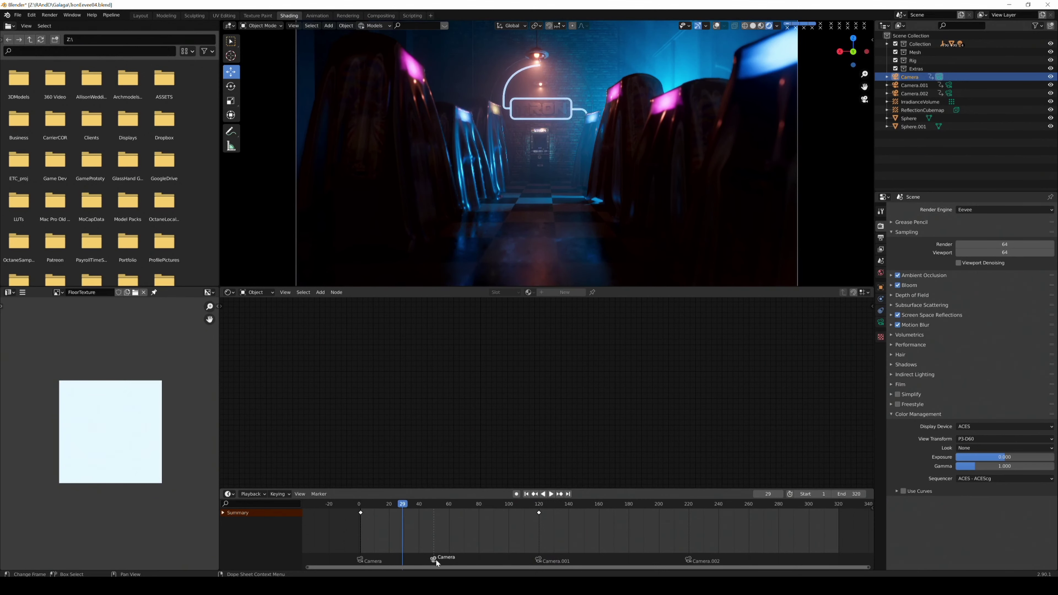
key("space")
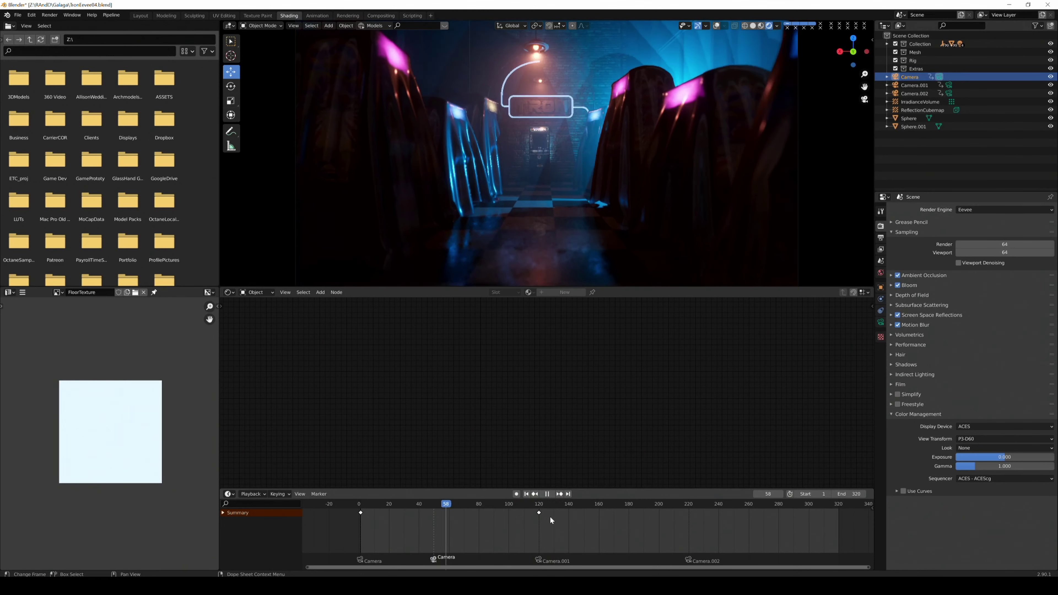
key("space")
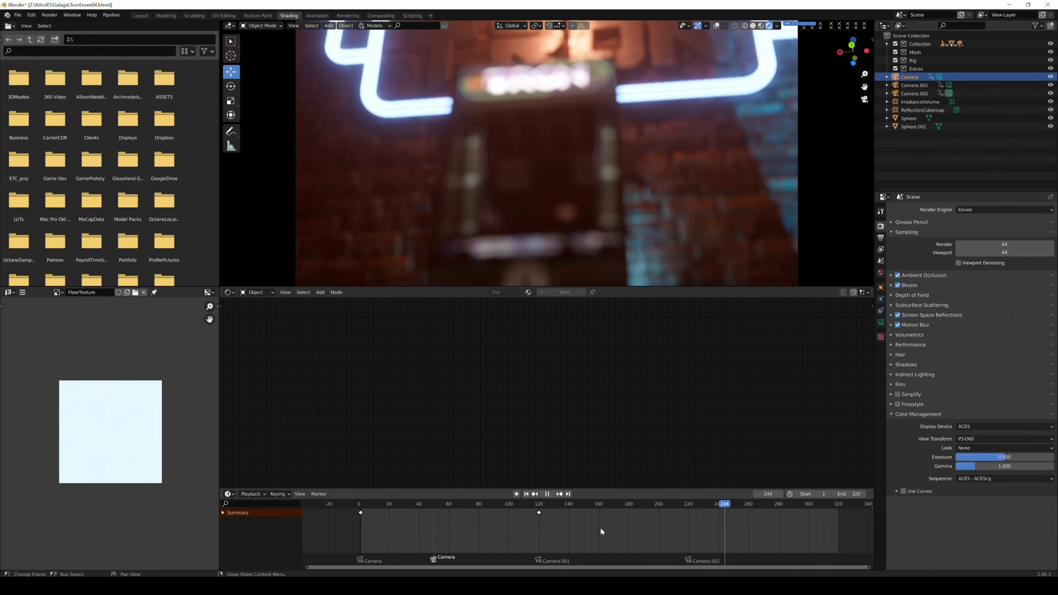
- Return to frame 47 and delete the extra Camera marker at frame 50
left_click_drag(600, 527, 429, 537)
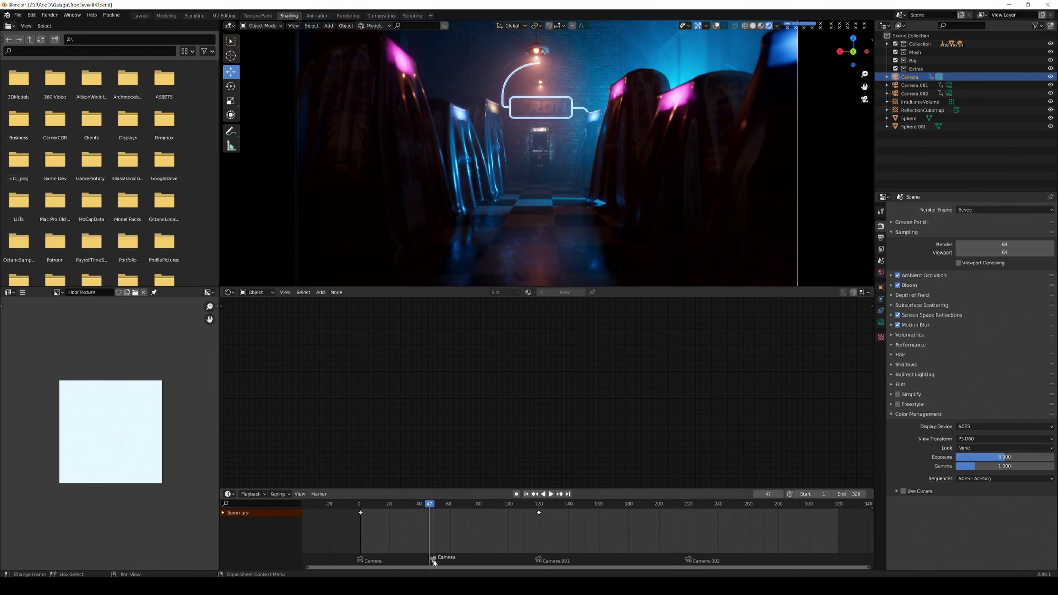
key("x")
left_click(432, 559)
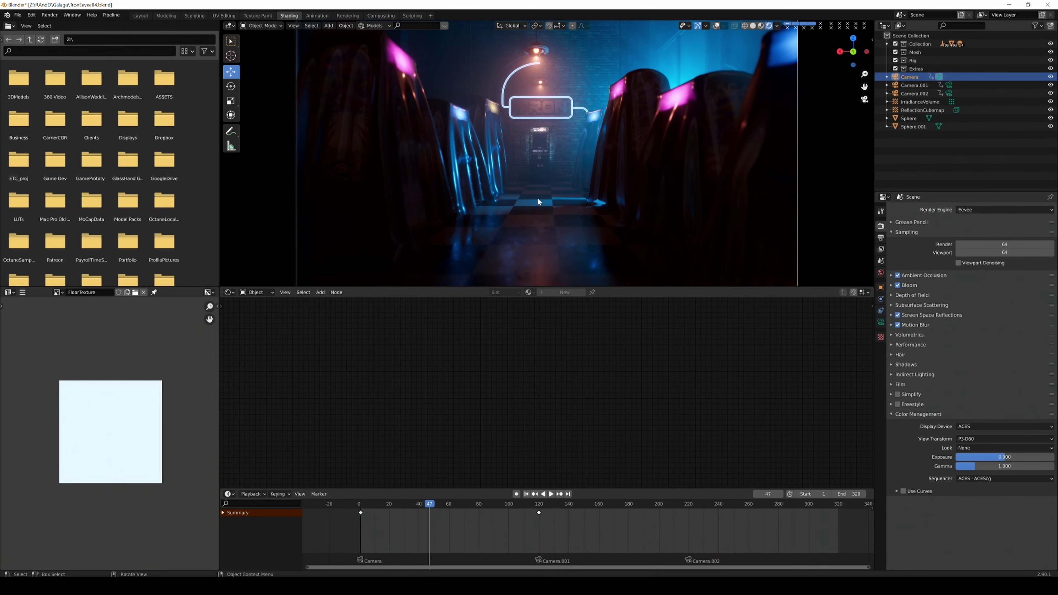
- Enlarge the 3D view to fit the whole camera frame and show the scene's output properties
left_click_drag(620, 287, 615, 329)
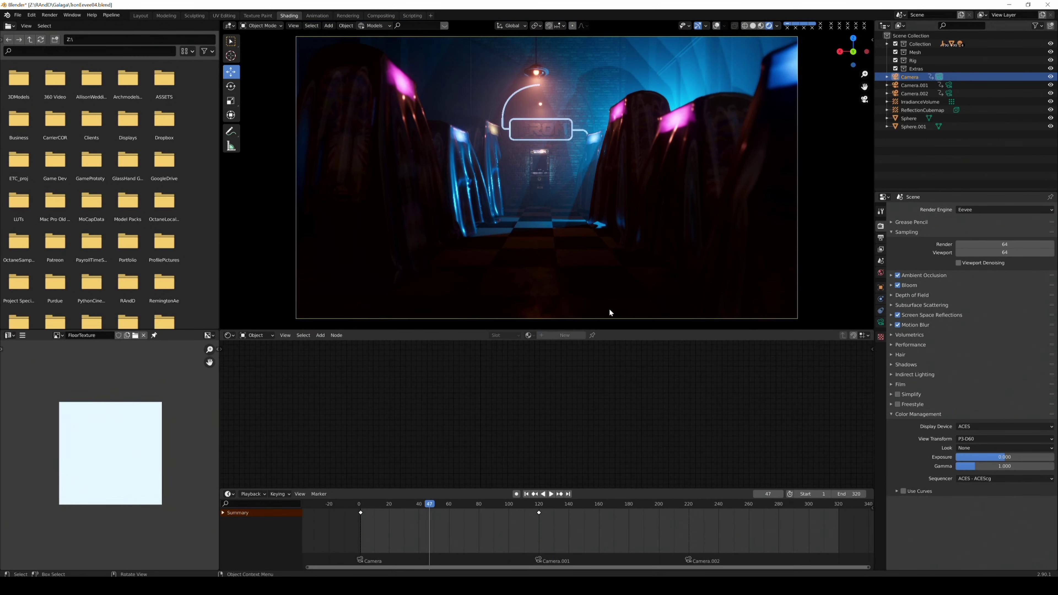
left_click(881, 240)
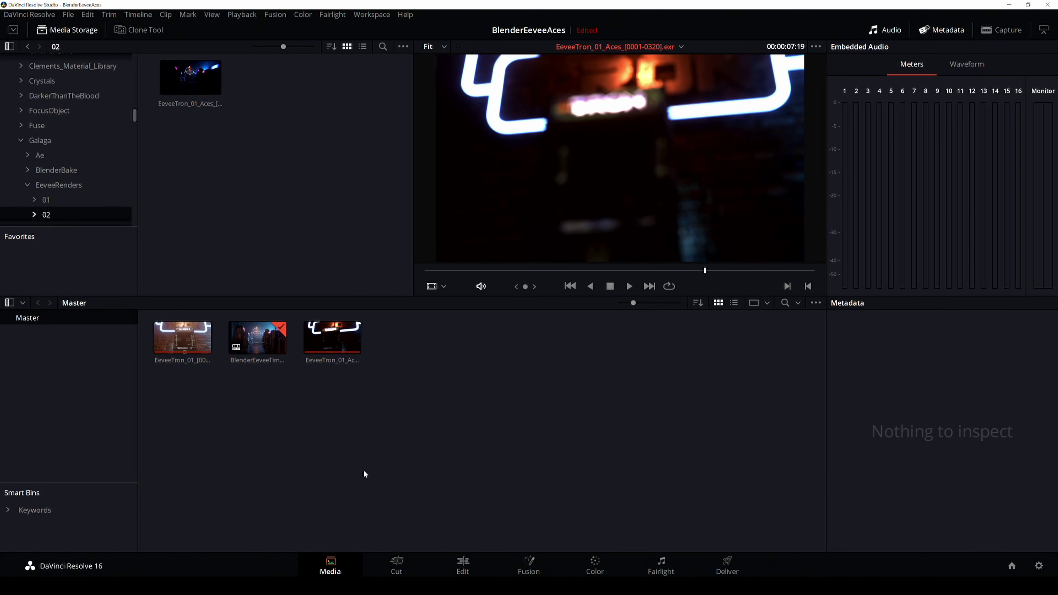
- Switch to DaVinci Resolve and select the EeveeTron_01_[0001-0320].png sequence to view its image and metadata
left_click(183, 344)
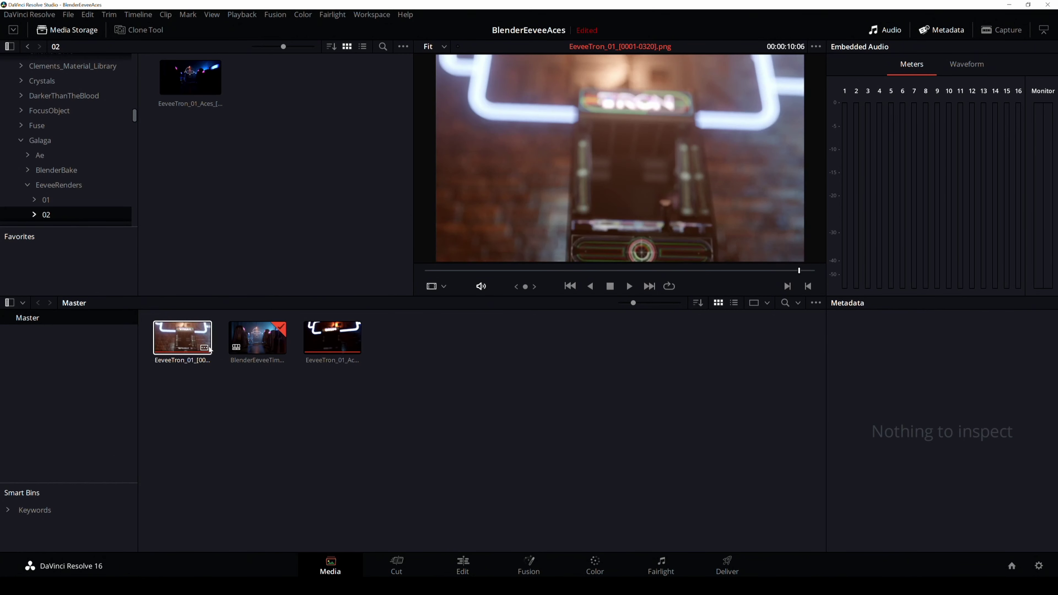
left_click(169, 344)
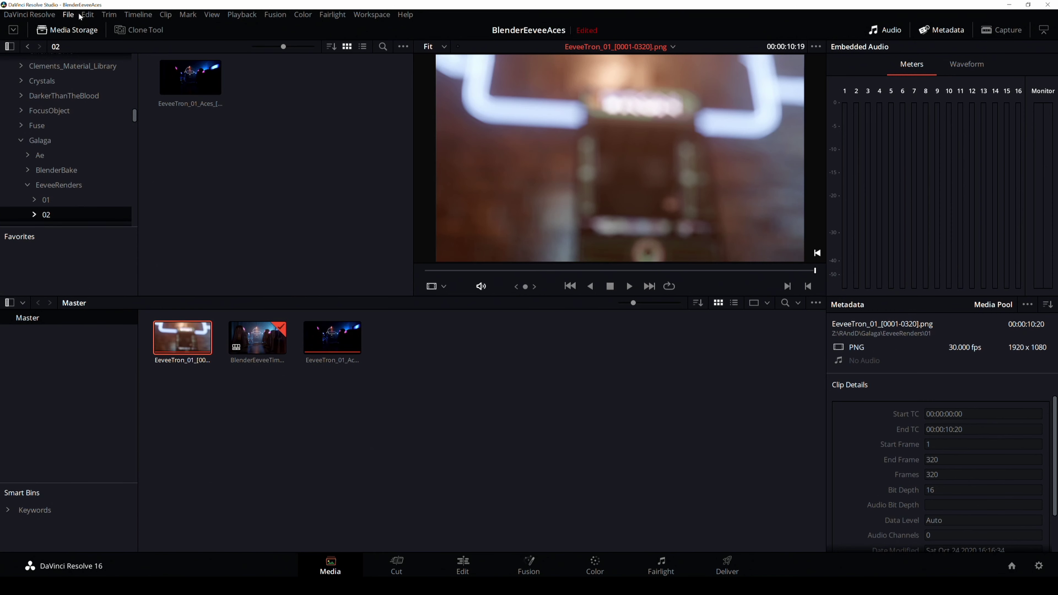
- Open the project's color management settings and choose ACEScct as the color science
left_click(88, 15)
mouse_move(67, 15)
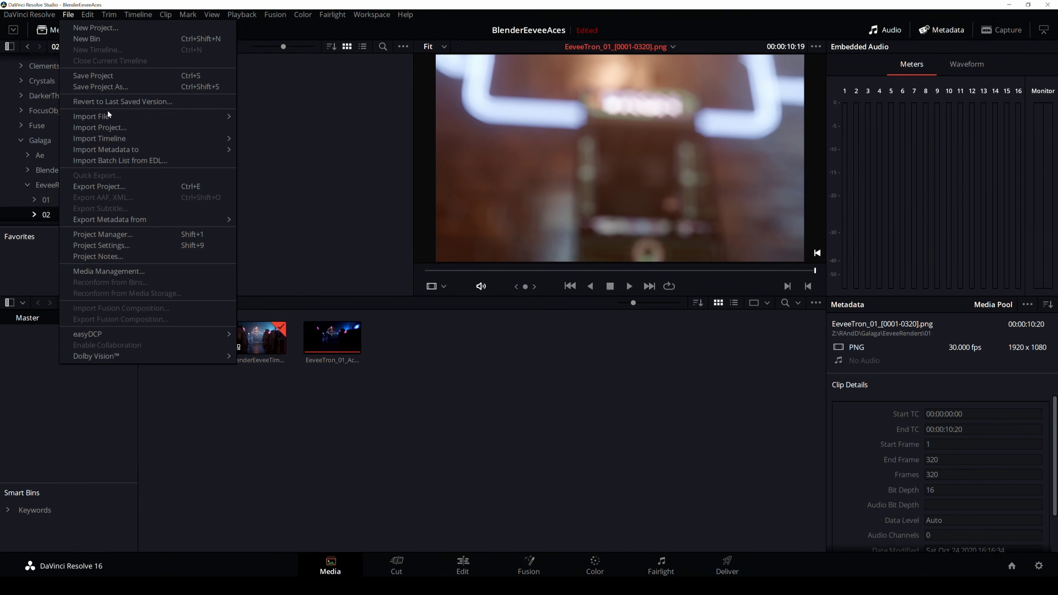
left_click(129, 246)
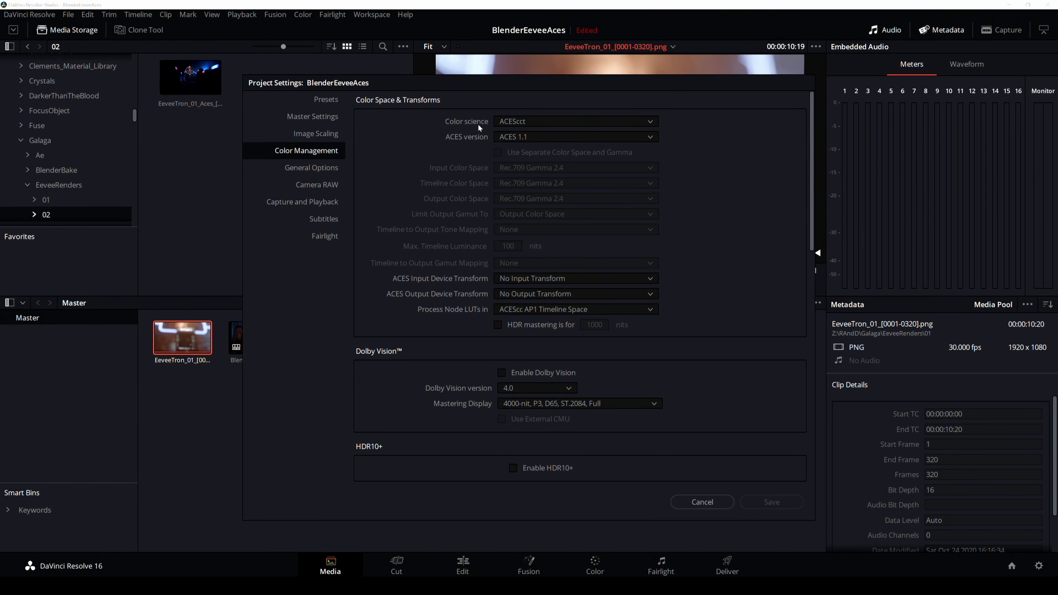
left_click(512, 122)
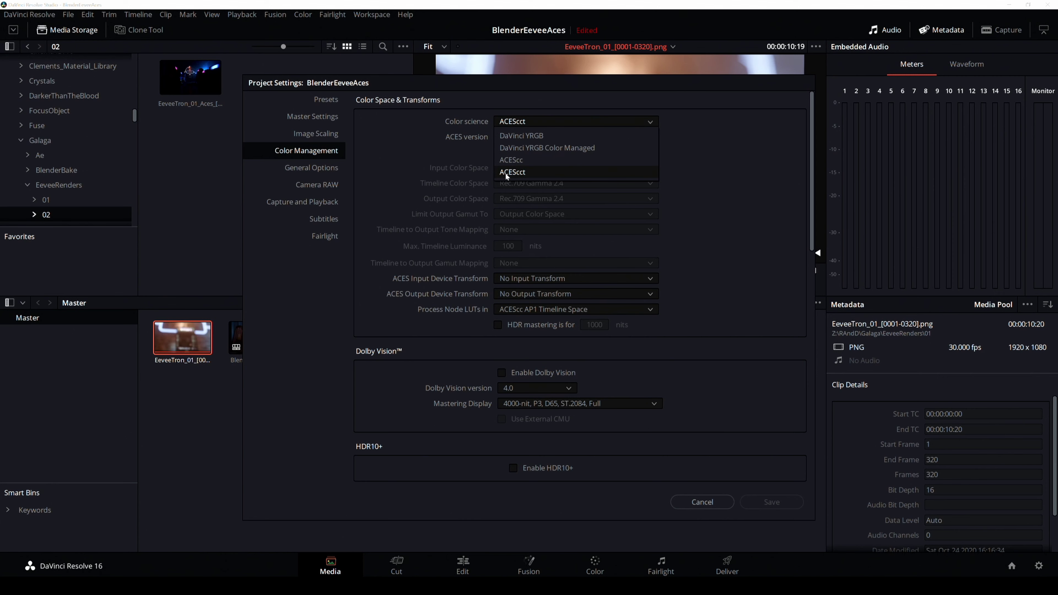
left_click(528, 172)
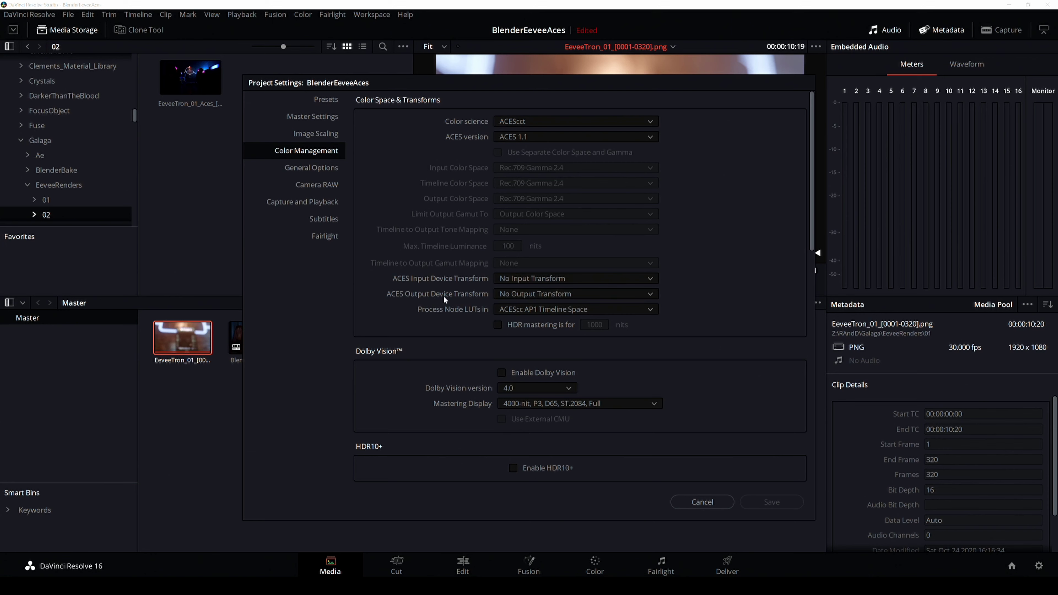
- Set the ACES Output Device Transform to P3-D60 and save the project settings
left_click(511, 294)
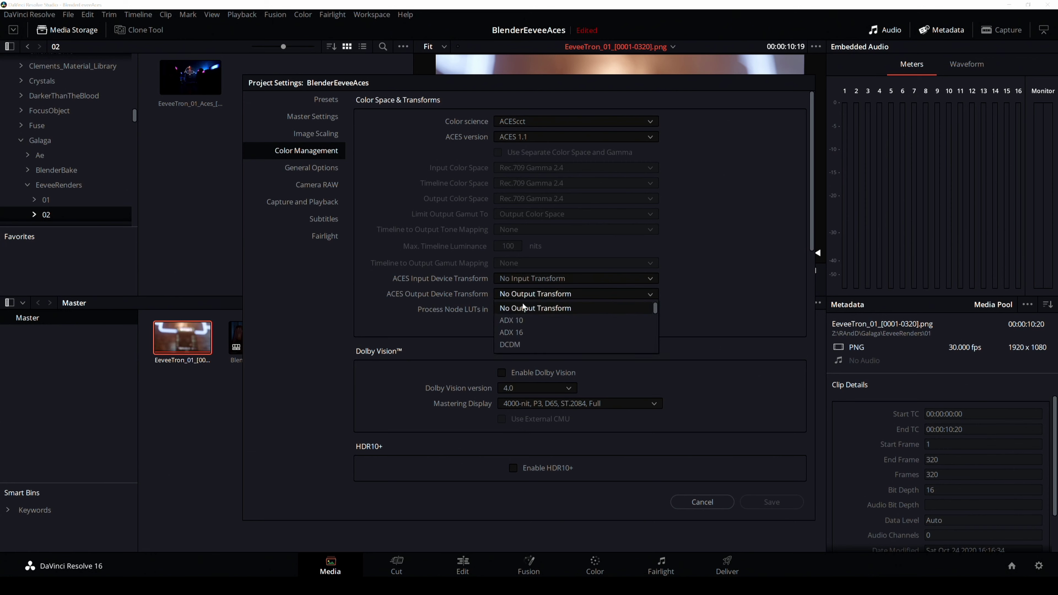
scroll(538, 330, "down", 5)
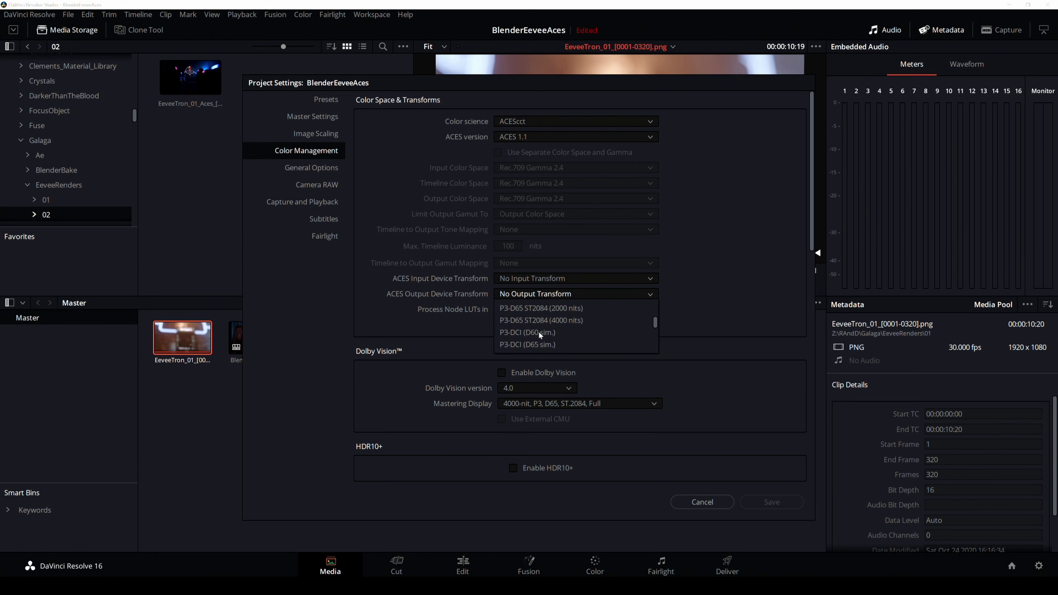
scroll(538, 331, "up", 5)
scroll(527, 319, "up", 1)
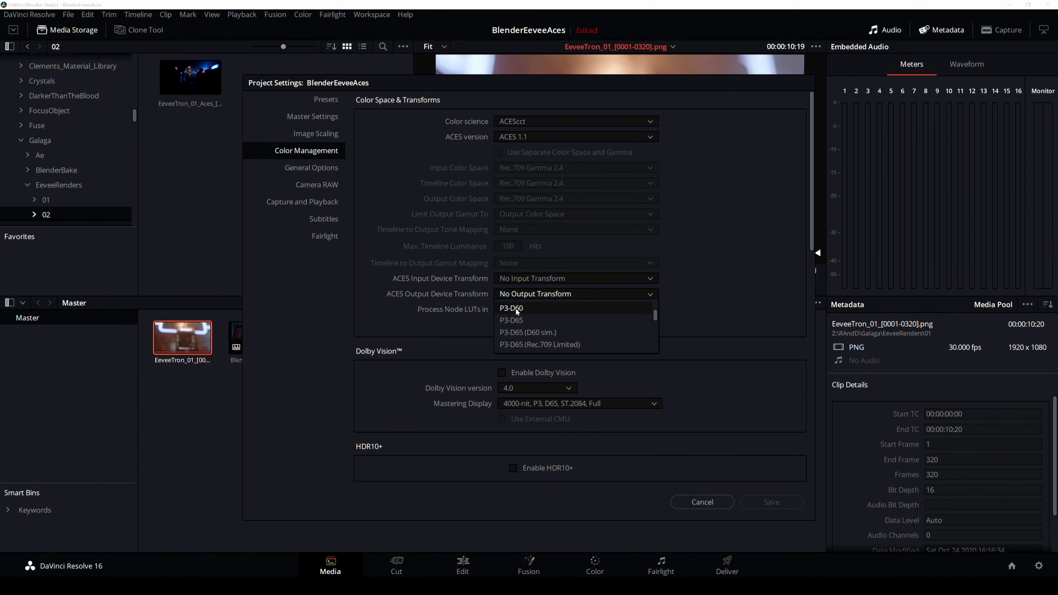
left_click(517, 309)
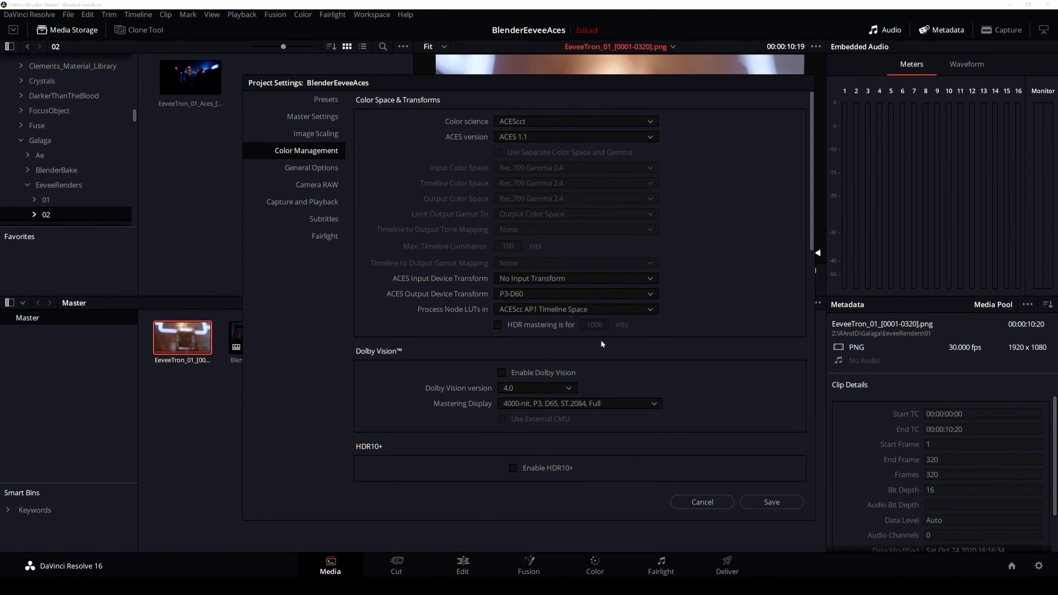
left_click(771, 501)
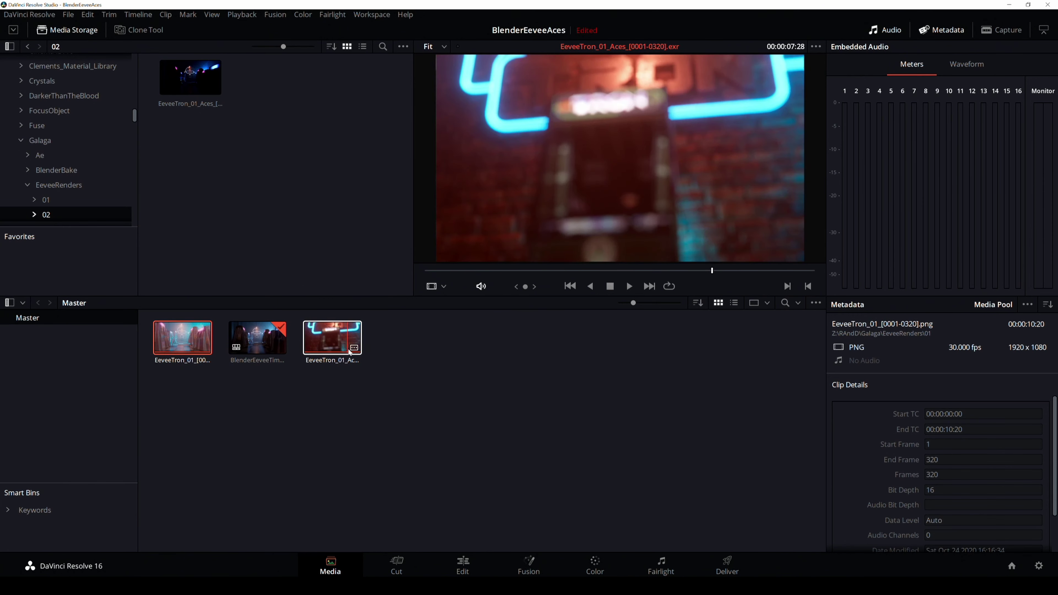
- Set the ACES input transform of the EeveeTron_01_[0001-0320].png clip to sRGB
right_click(183, 337)
mouse_move(222, 176)
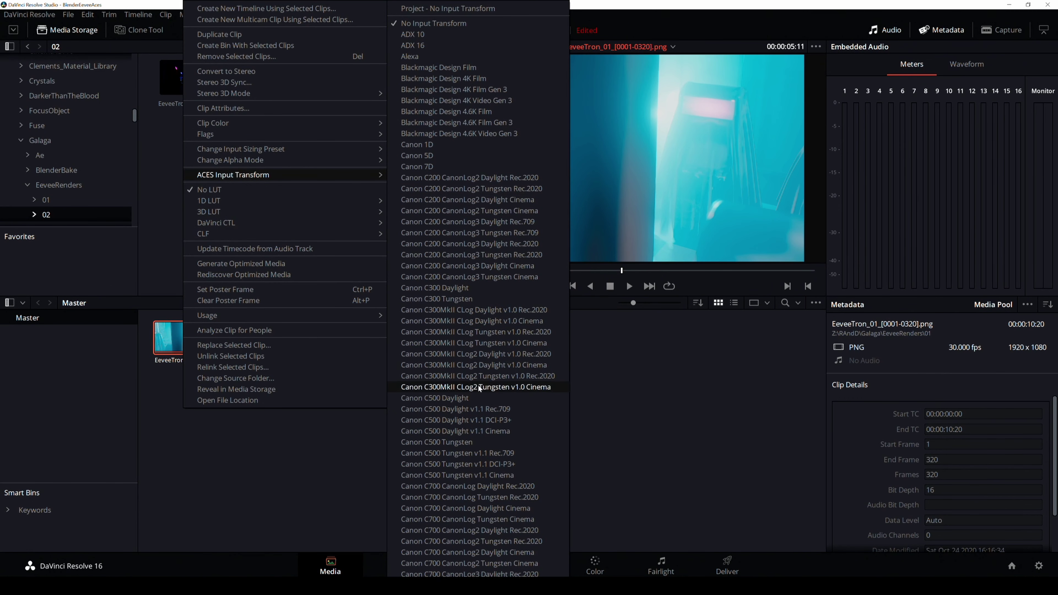
scroll(480, 388, "down", 10)
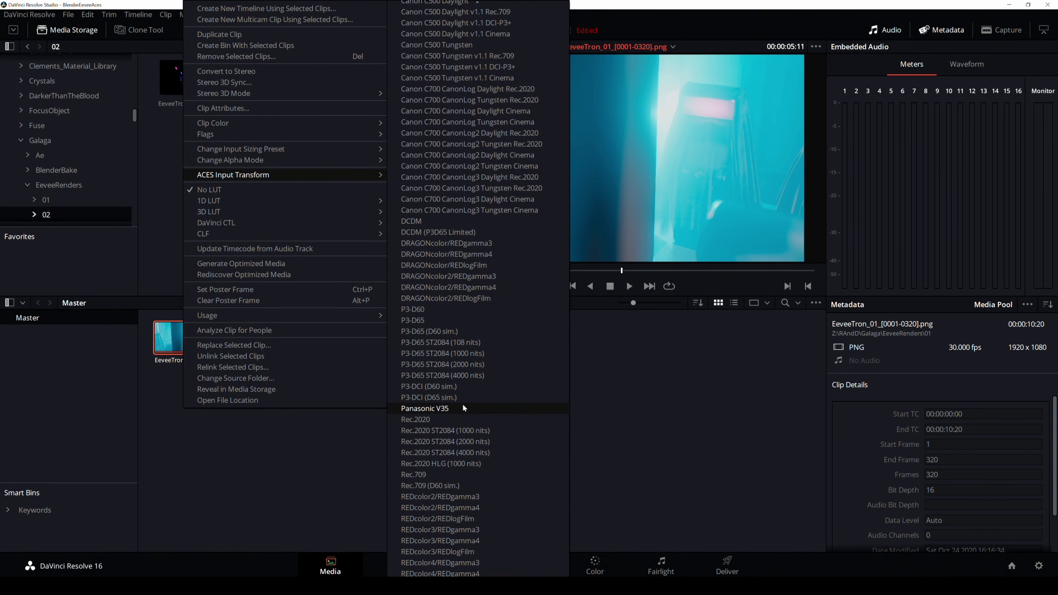
scroll(475, 345, "down", 5)
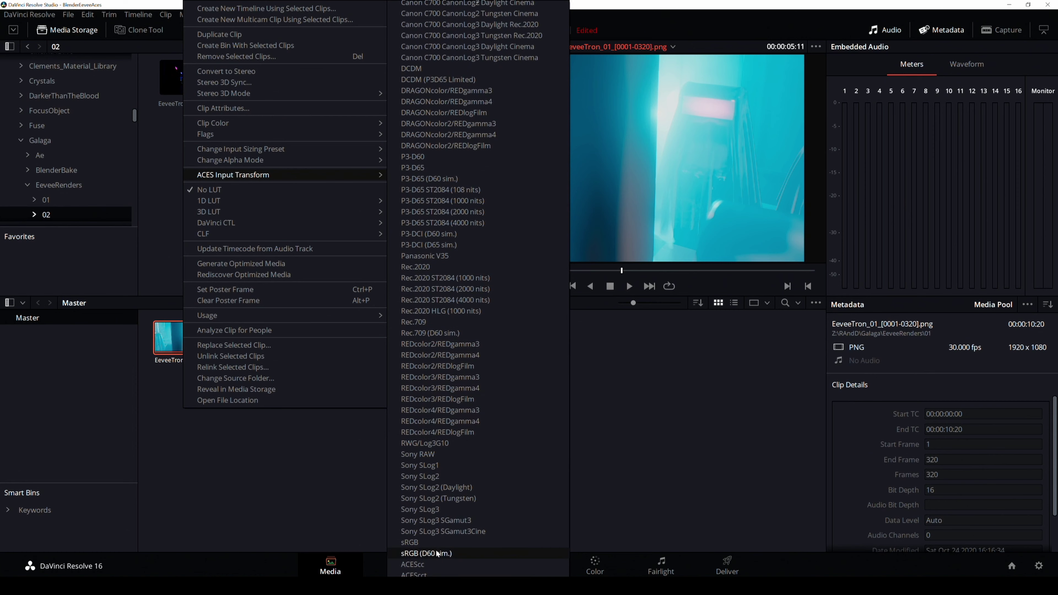
left_click(414, 542)
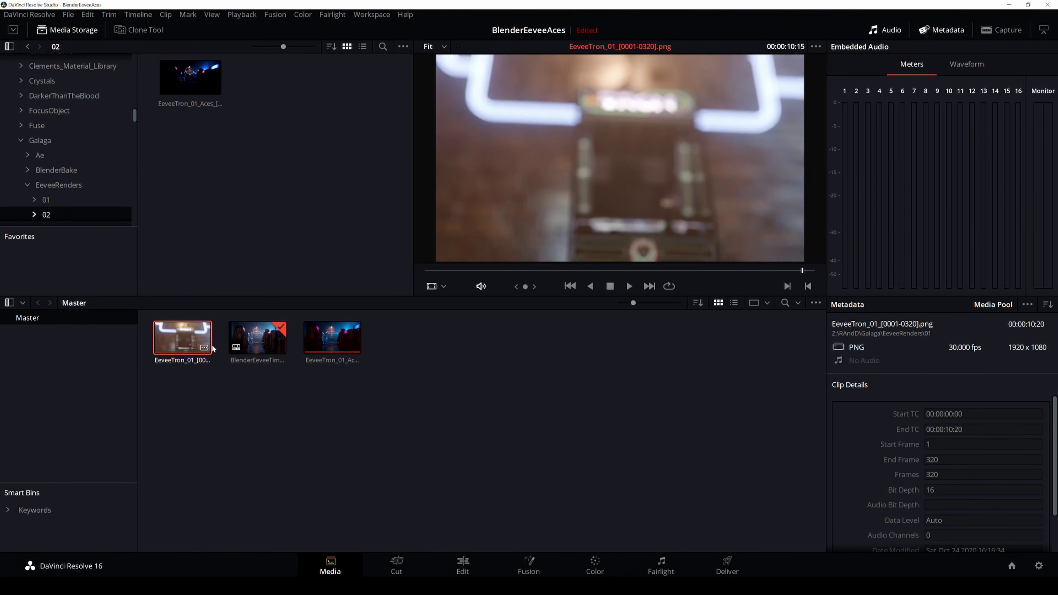
- Look through the ACES input transform options available for the EeveeTron_01_Aces_[0001-0320].exr clip
left_click(327, 348)
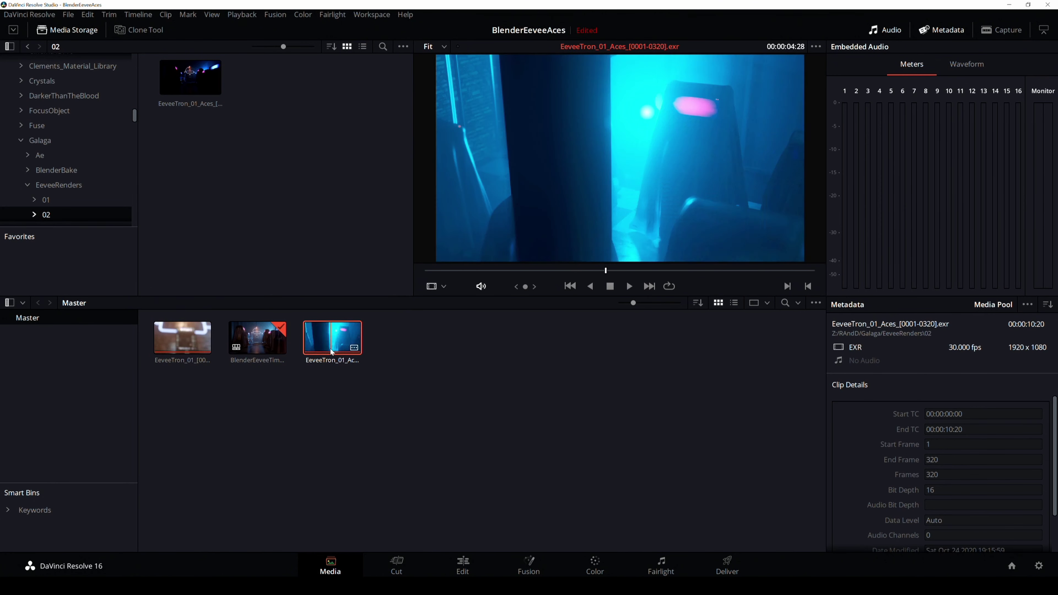
right_click(327, 351)
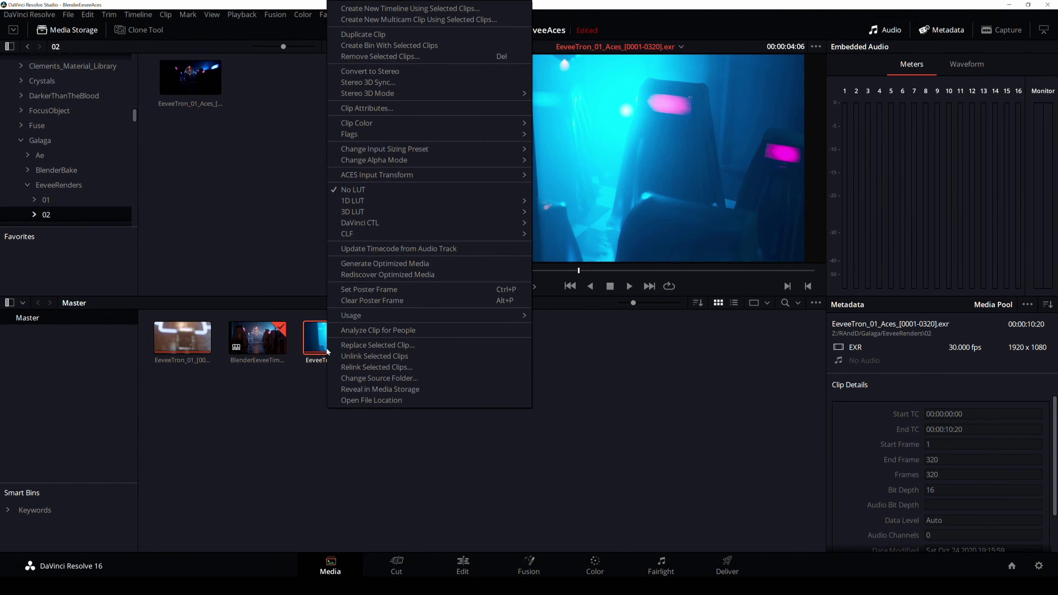
mouse_move(416, 175)
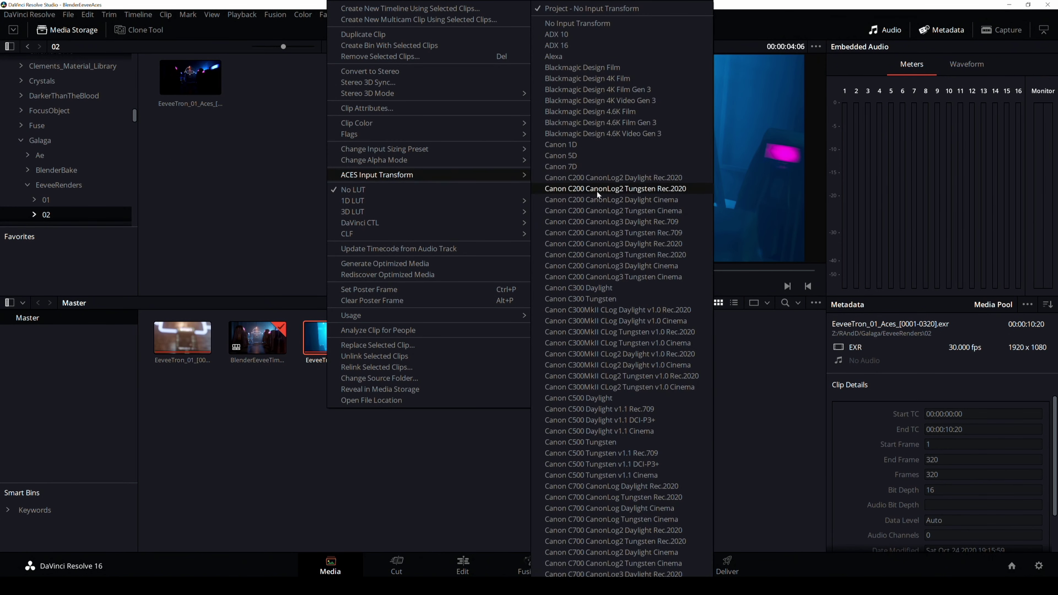
scroll(612, 423, "down", 8)
scroll(613, 424, "down", 8)
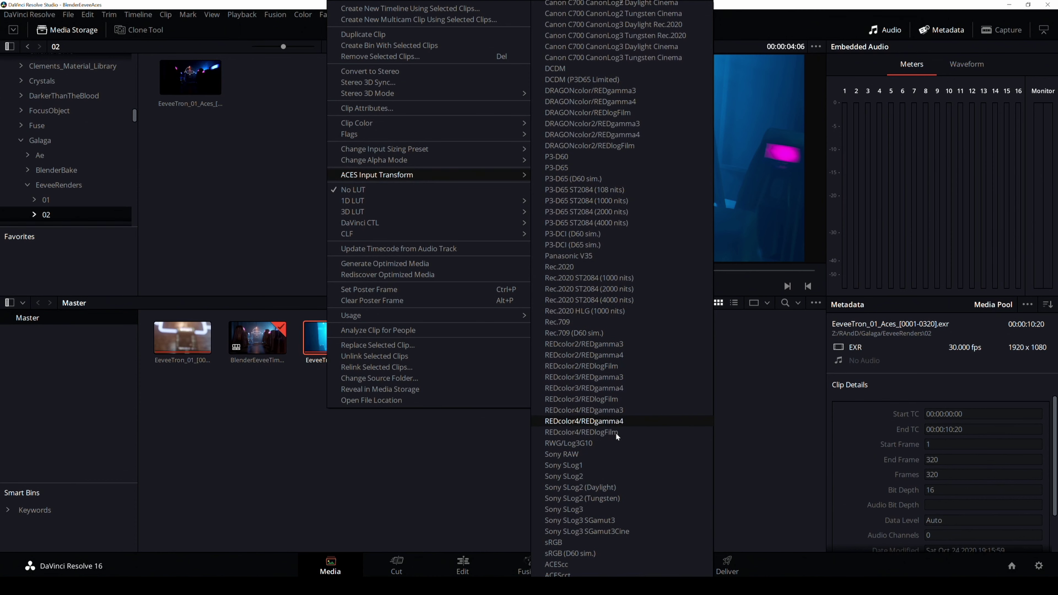
left_click(705, 155)
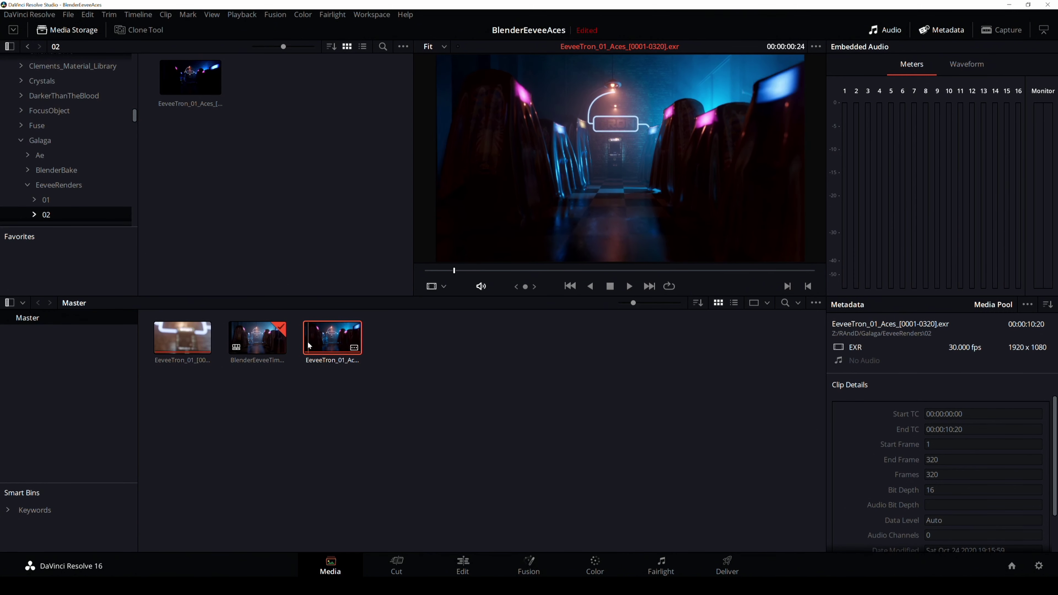
- Scrub between the PNG and EXR clips on the edit timeline to compare their color and contrast
left_click(463, 567)
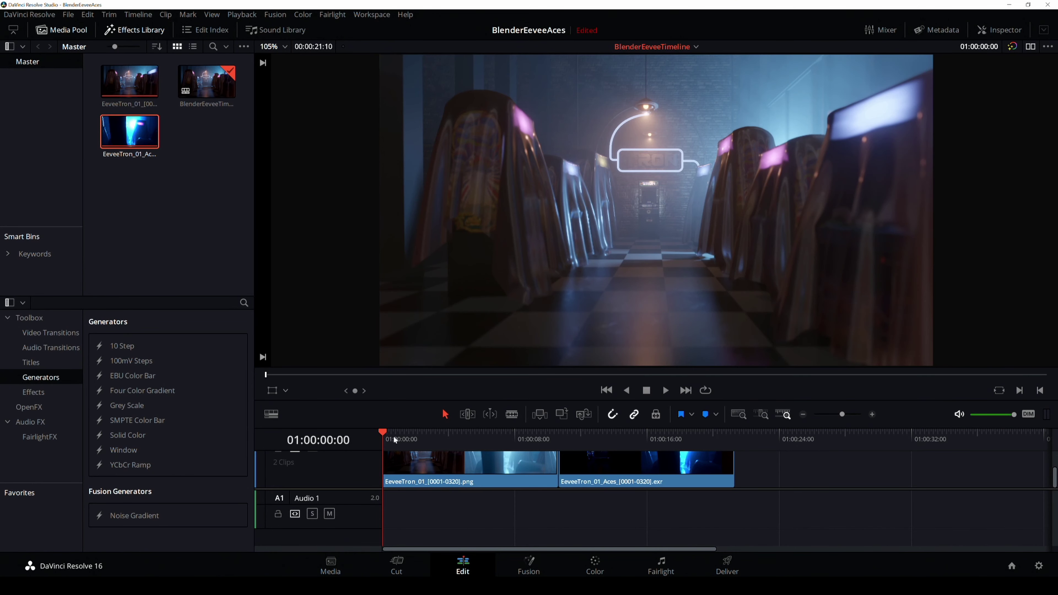
left_click_drag(398, 434, 612, 453)
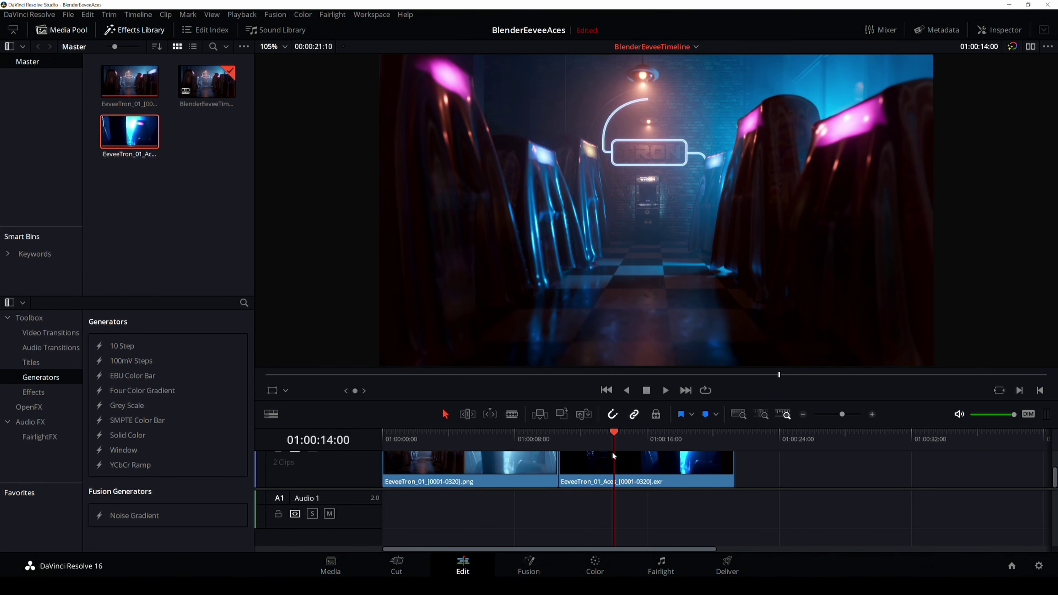
left_click_drag(457, 433, 426, 435)
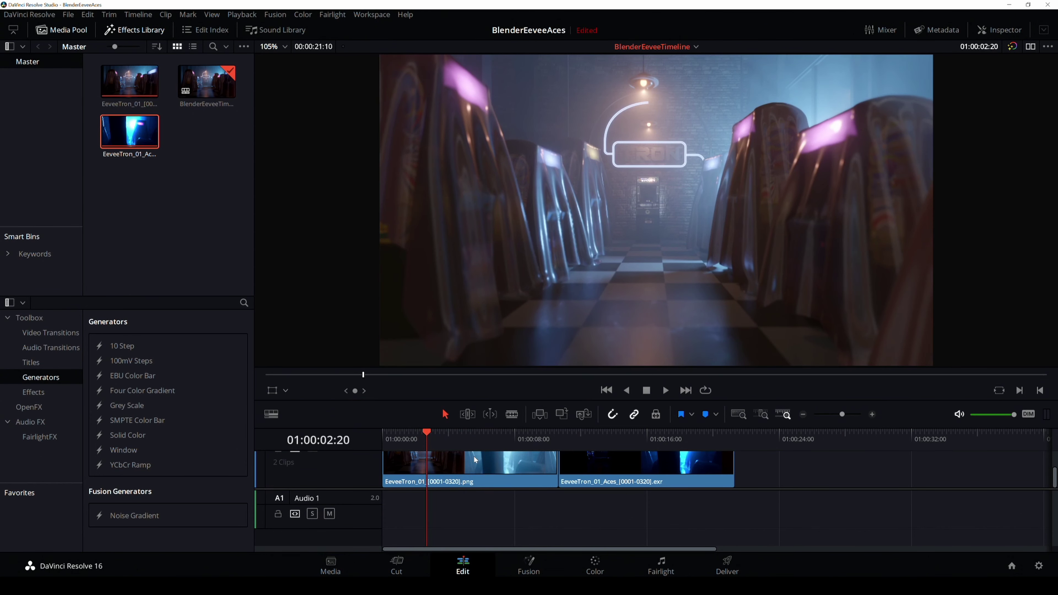
left_click_drag(501, 435, 595, 433)
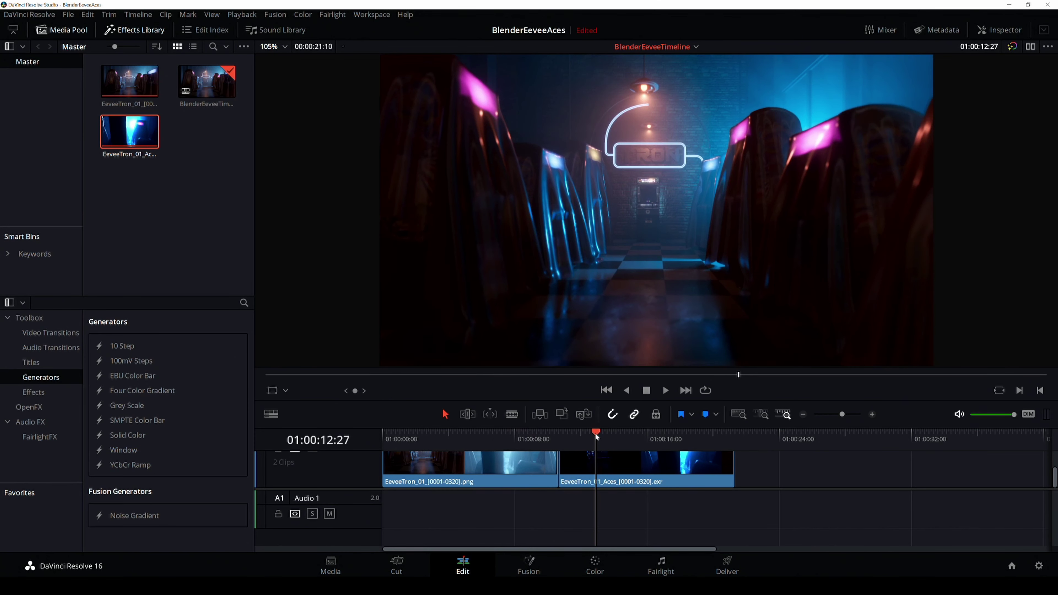
- Go to color grading and label the EXR clip's first node Primary
left_click(588, 566)
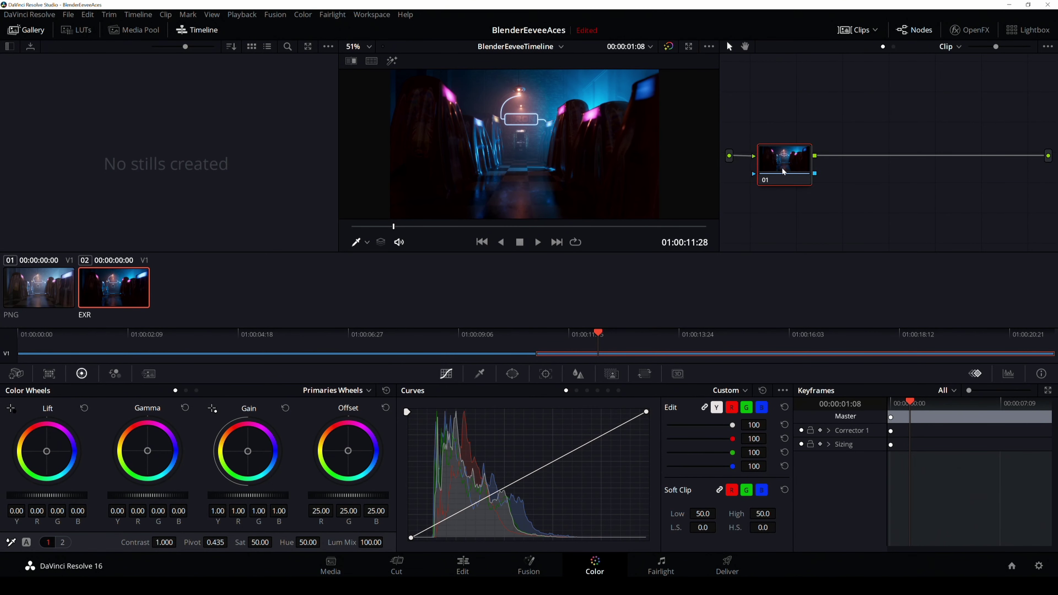
right_click(790, 159)
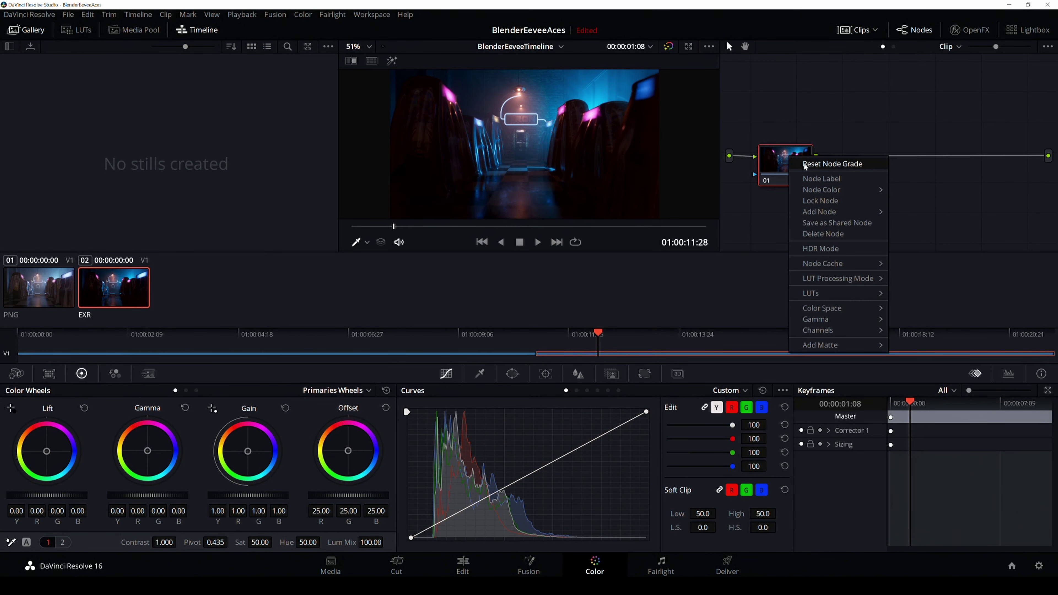
left_click(811, 182)
type("Primary")
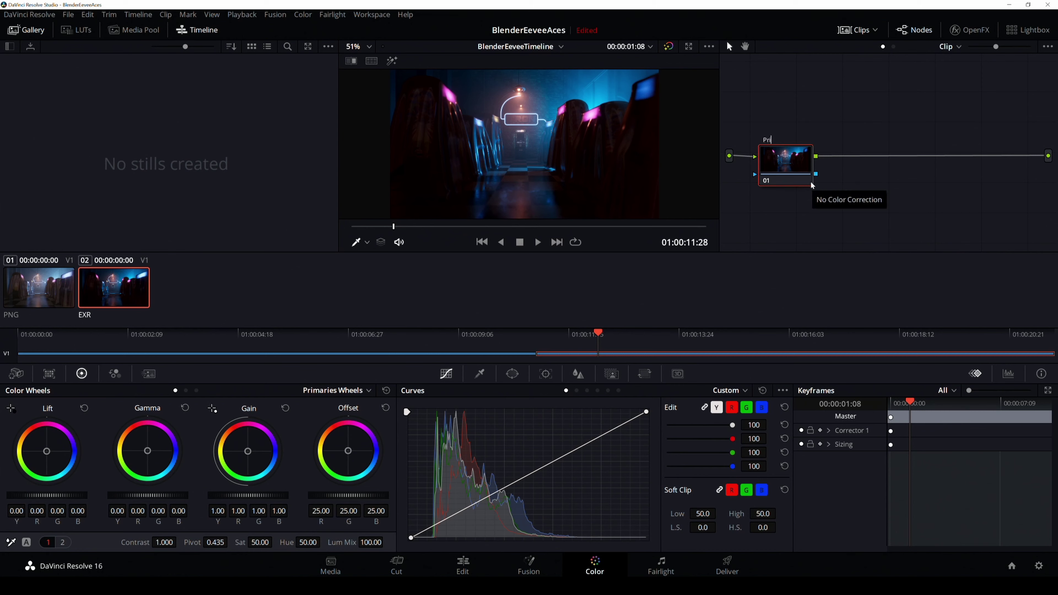
key("Return")
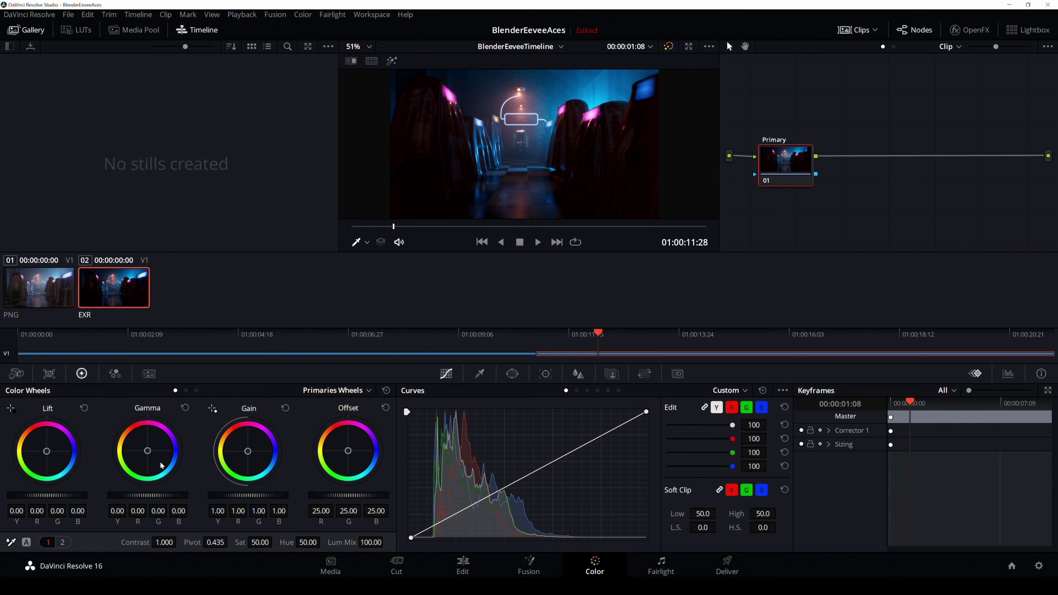
- Tune the Primary node's gamma balance, set gain to 0.98 red, 1.01 green and 0.98 blue, and lower the temperature to -30
left_click_drag(146, 452, 145, 450)
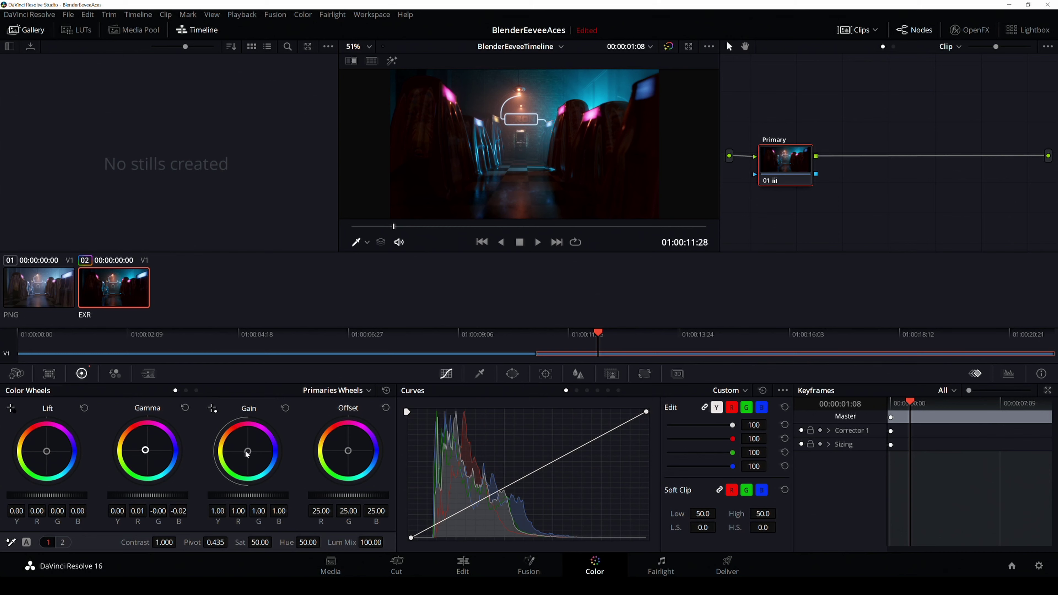
left_click_drag(247, 454, 247, 451)
left_click_drag(781, 164, 782, 163)
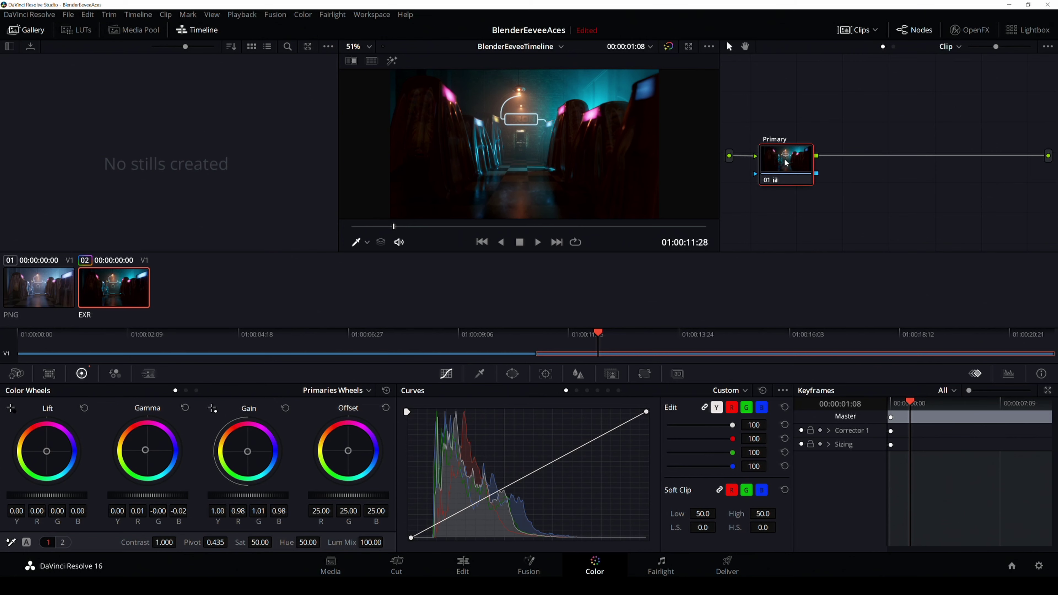
left_click_drag(151, 454, 147, 451)
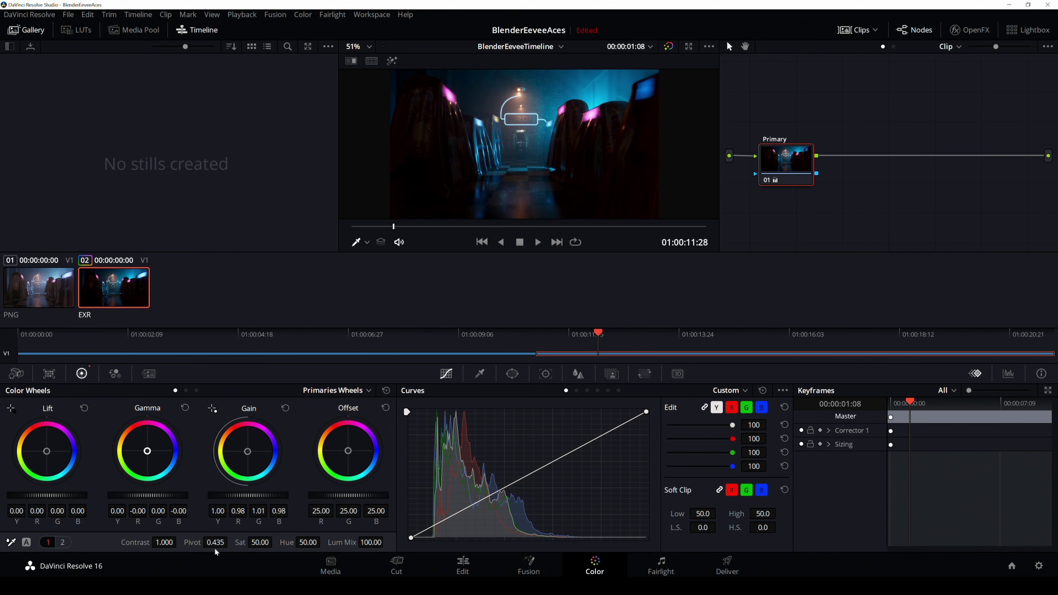
left_click(63, 542)
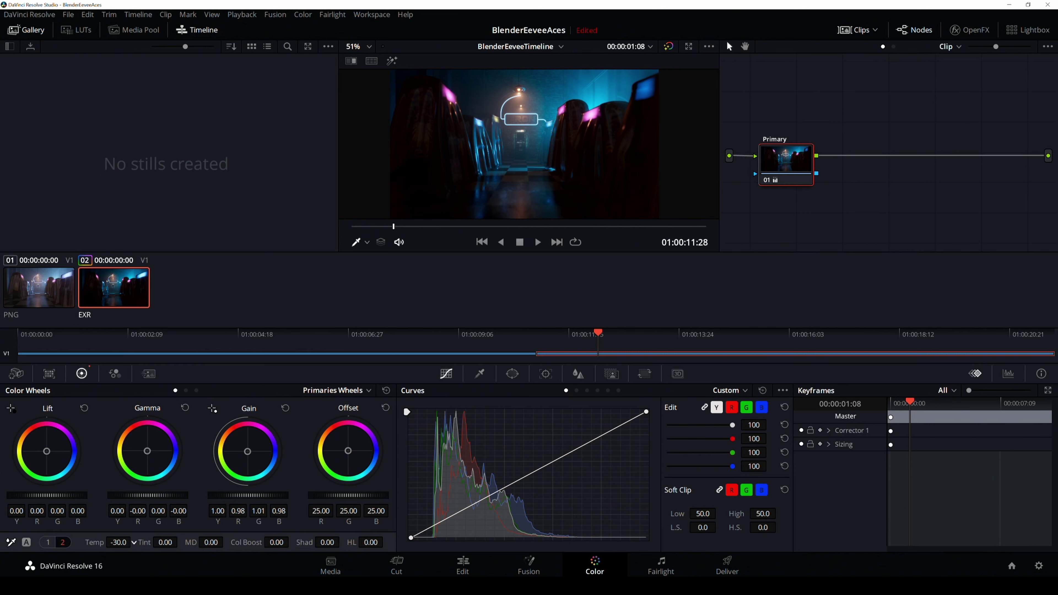
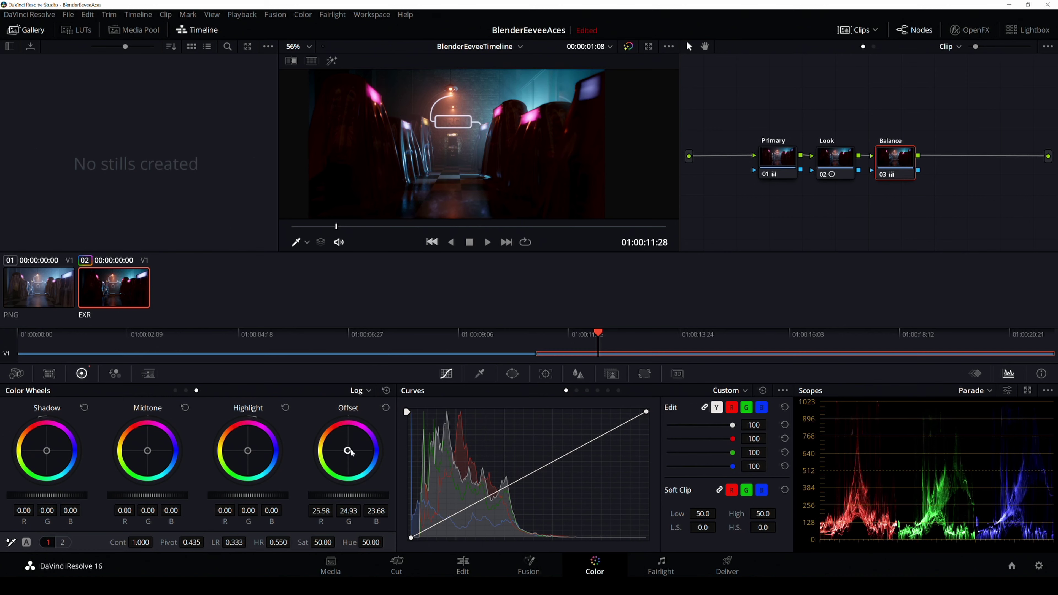
- Set the Primary node's tint to 35
left_click_drag(149, 456, 147, 449)
left_click(788, 164)
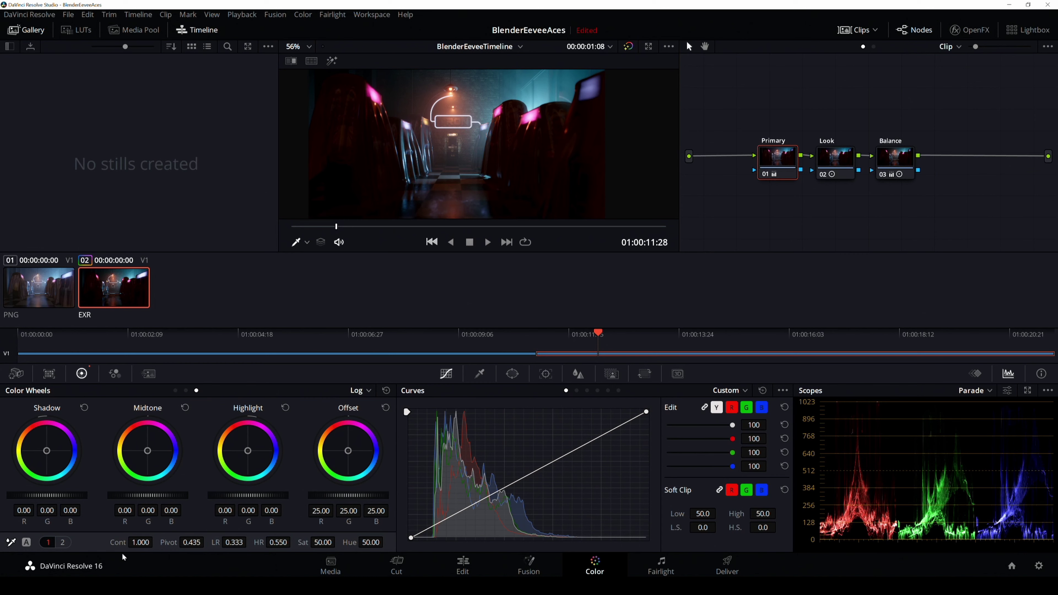
left_click(63, 542)
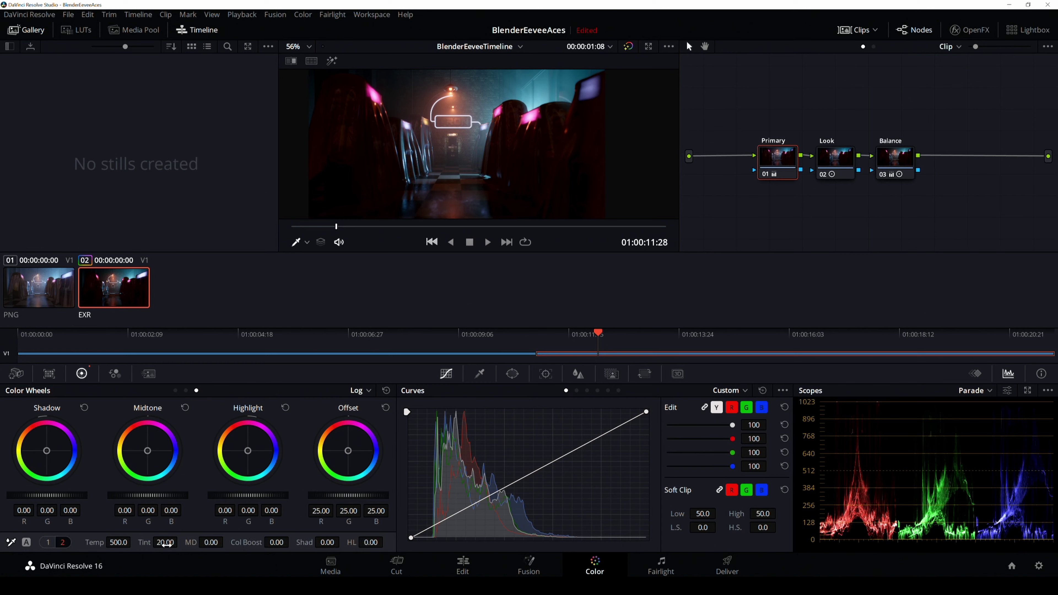
left_click_drag(165, 542, 180, 541)
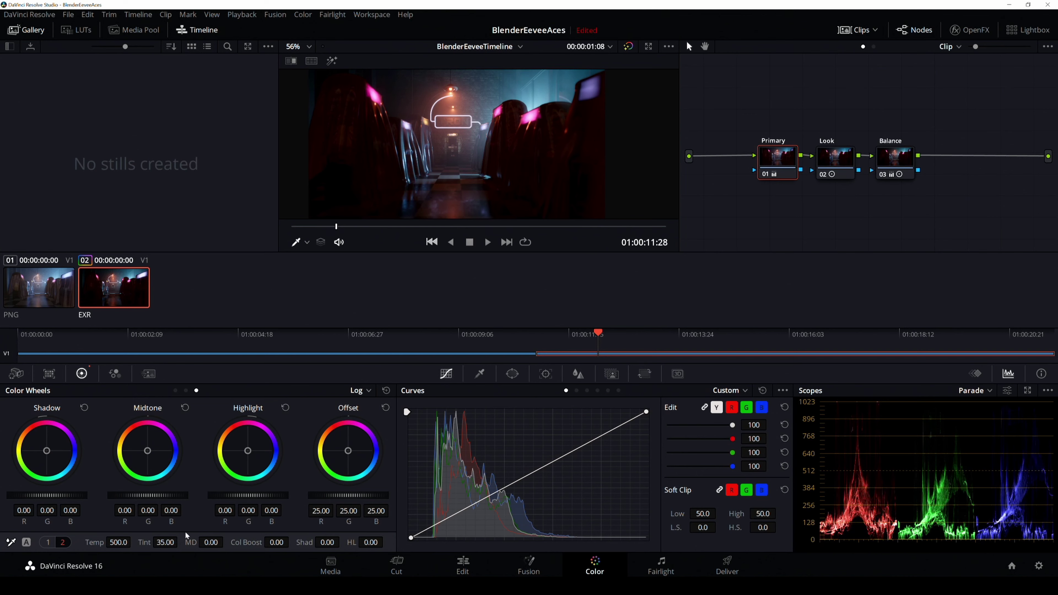
- Toggle the Primary, Look and Balance nodes off and on to compare the image with and without the grade
left_click_drag(770, 161, 740, 161)
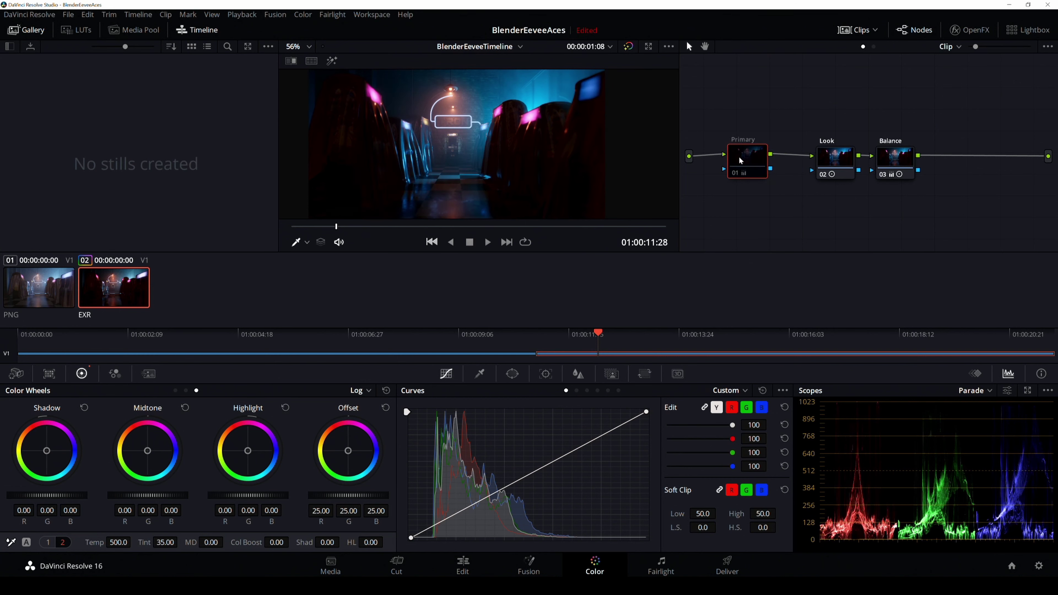
left_click_drag(754, 107, 901, 173)
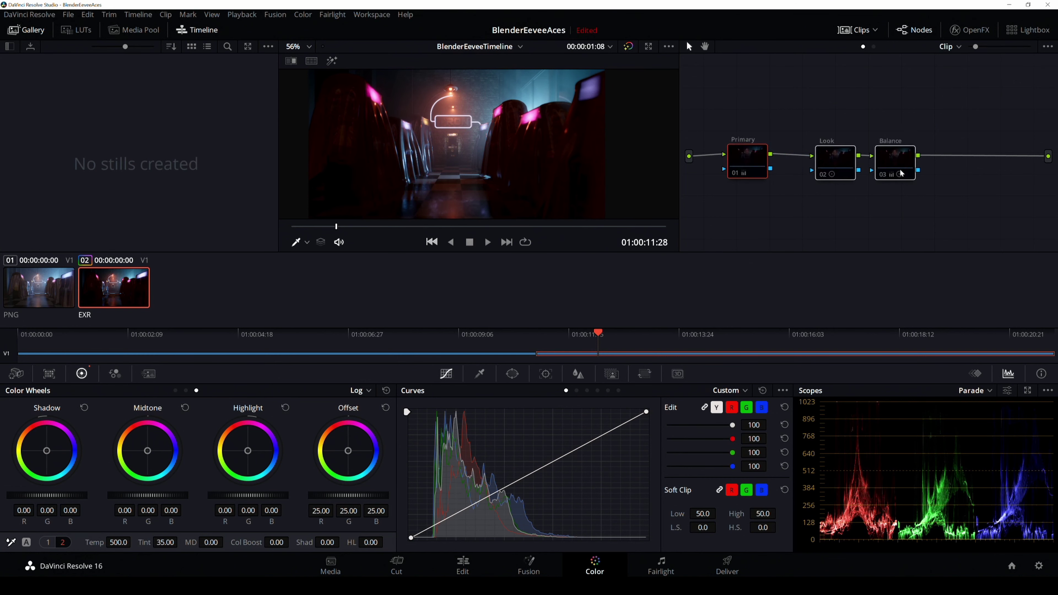
key("ctrl+d")
key("ctrl+d")
key("ctrl+d")
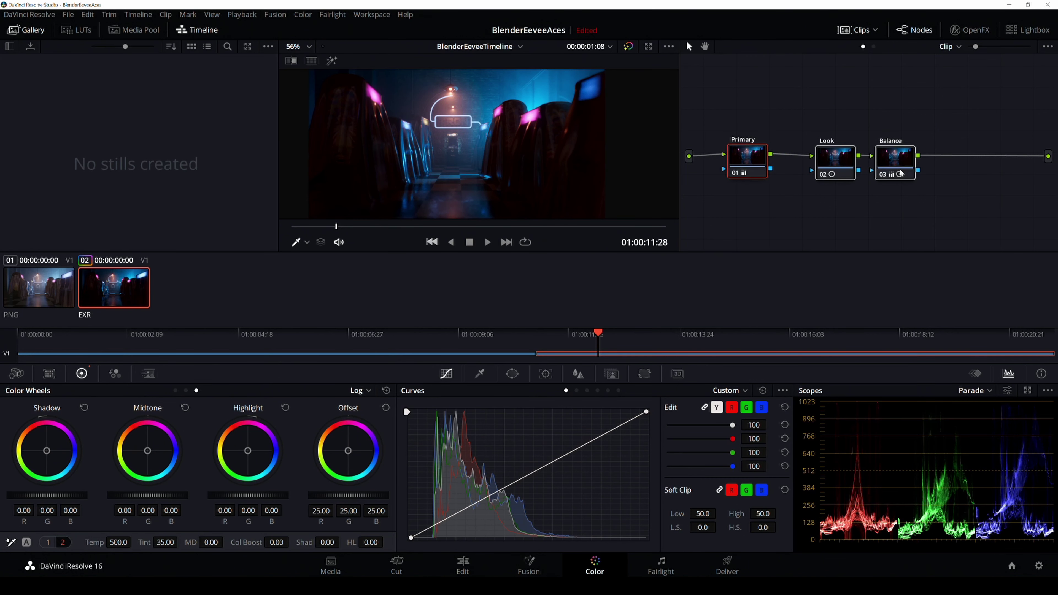
key("ctrl+d")
key("ctrl+d")
key("ctrl+d")
- Space the Look and Balance nodes closer together and add a serial node after Balance labeled Vignette
left_click(892, 139)
left_click_drag(827, 166, 791, 165)
left_click_drag(894, 157, 851, 156)
key("alt+s")
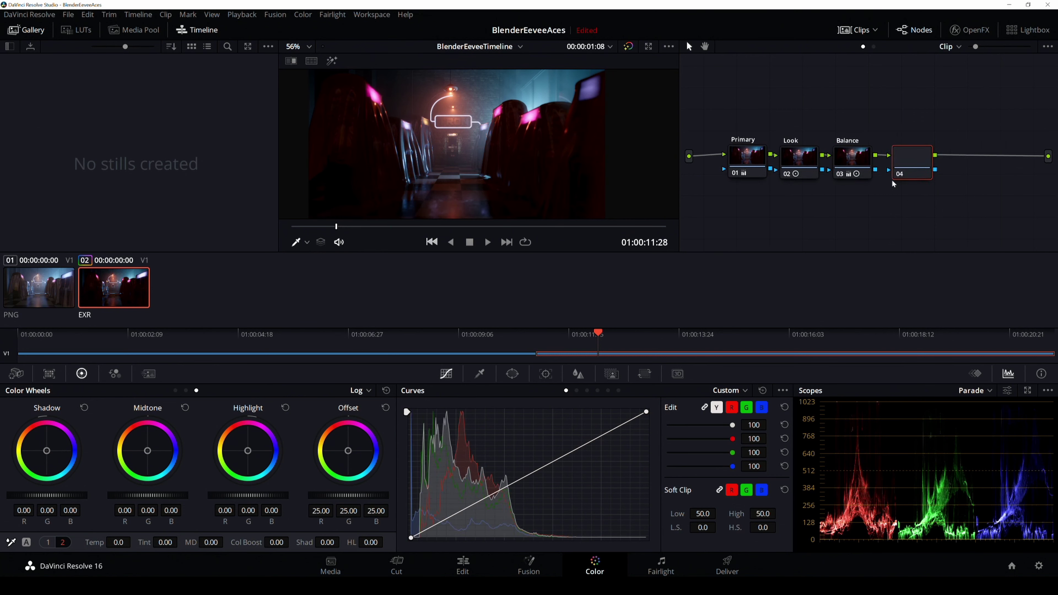
right_click(910, 155)
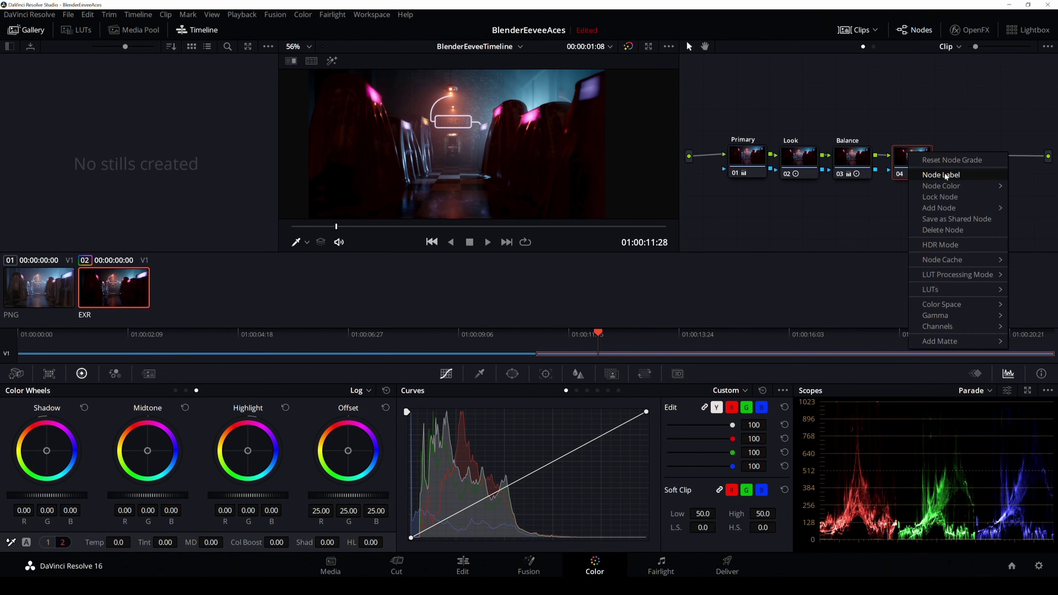
left_click(941, 175)
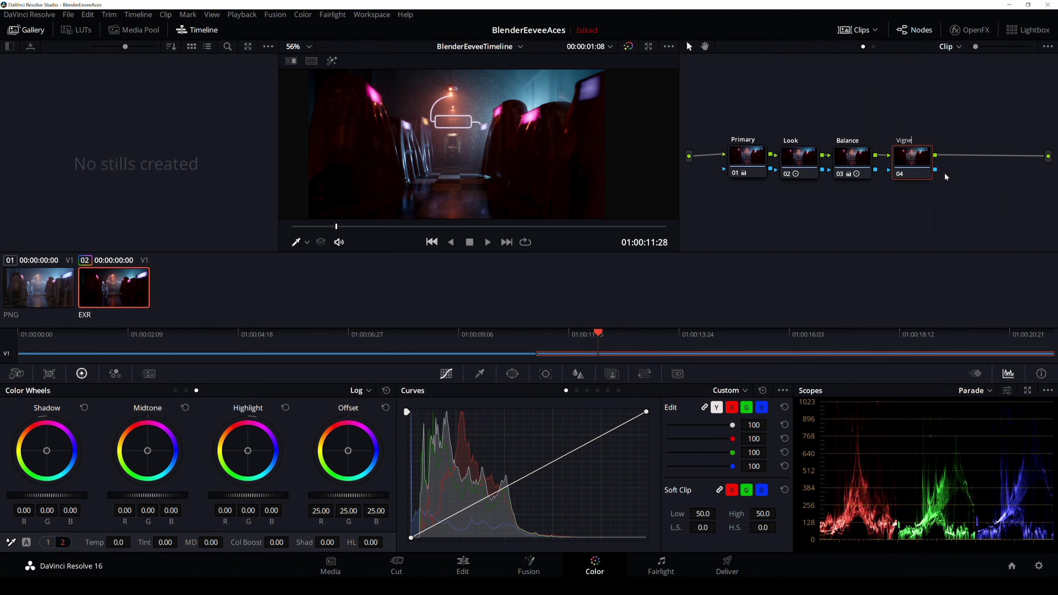
type("Vignette")
- Add a circle window to the Vignette node, enlarged and stretched into a wide ellipse with aspect 71.17 and softness 20.88
left_click(513, 374)
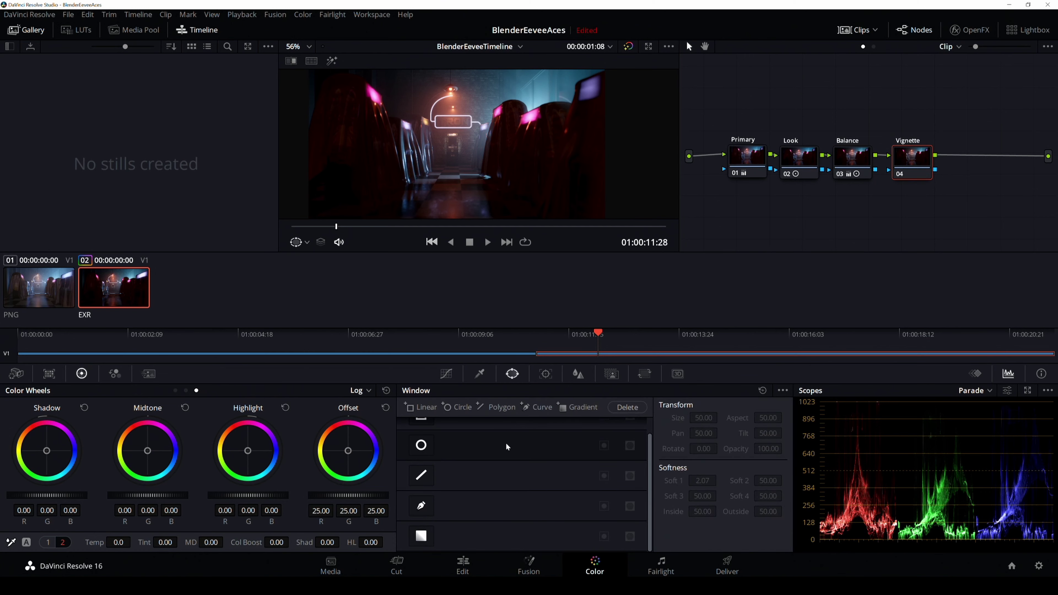
left_click(421, 445)
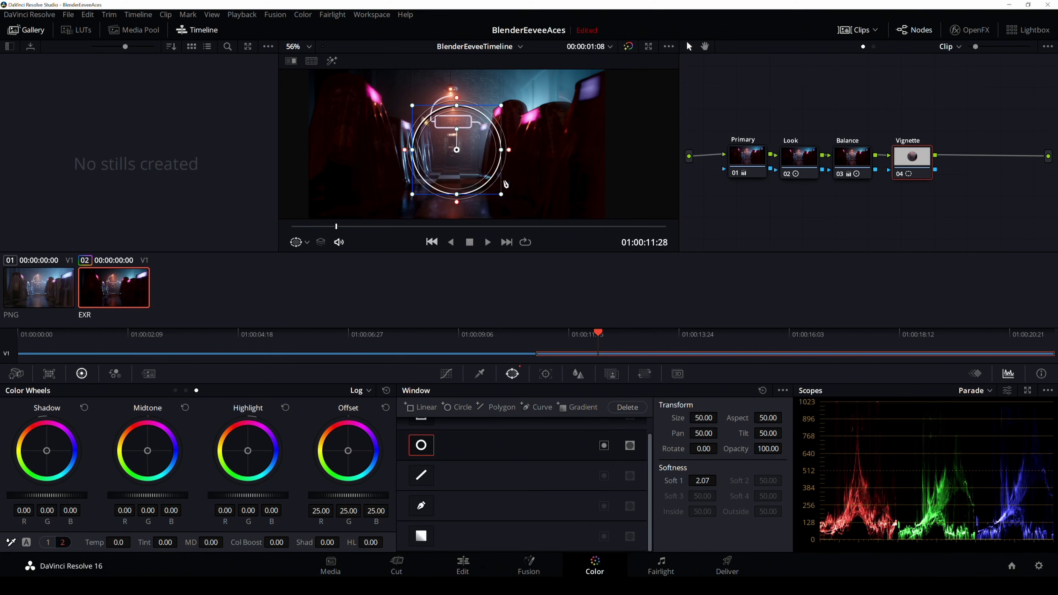
left_click_drag(501, 194, 530, 220)
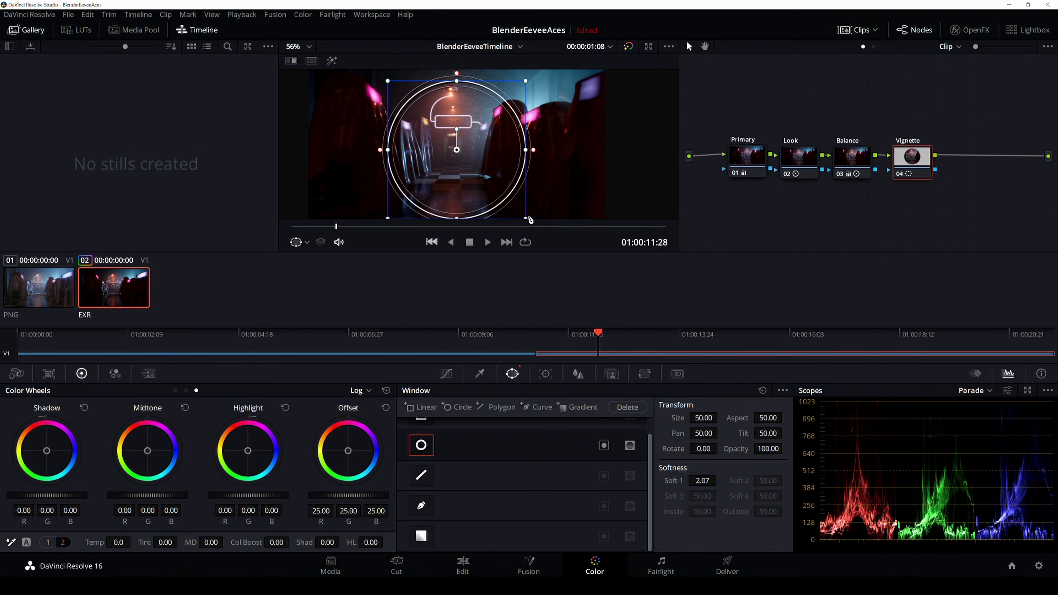
left_click_drag(533, 150, 573, 158)
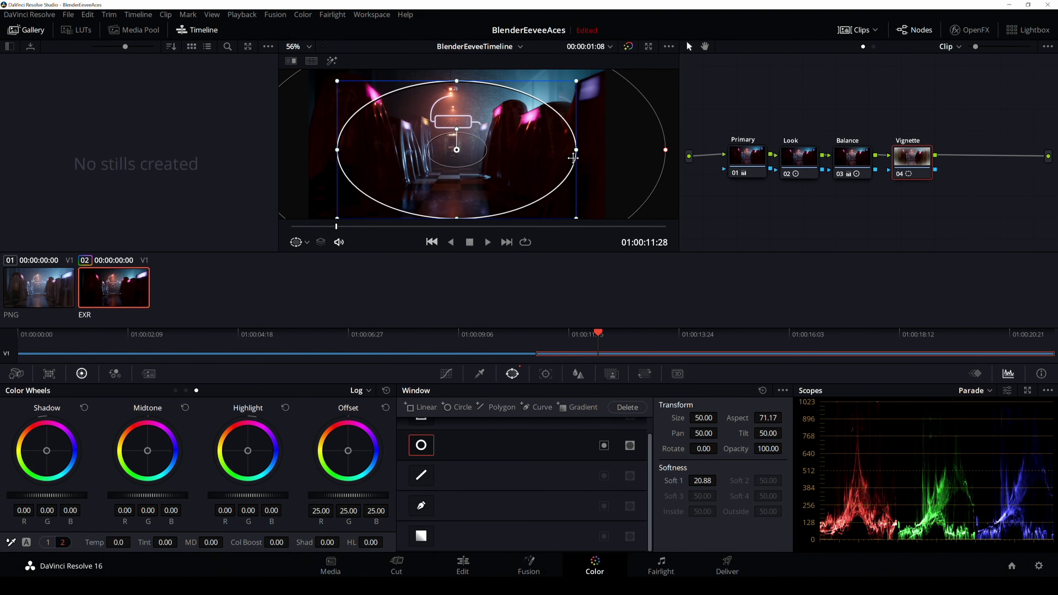
scroll(493, 137, "down", 3)
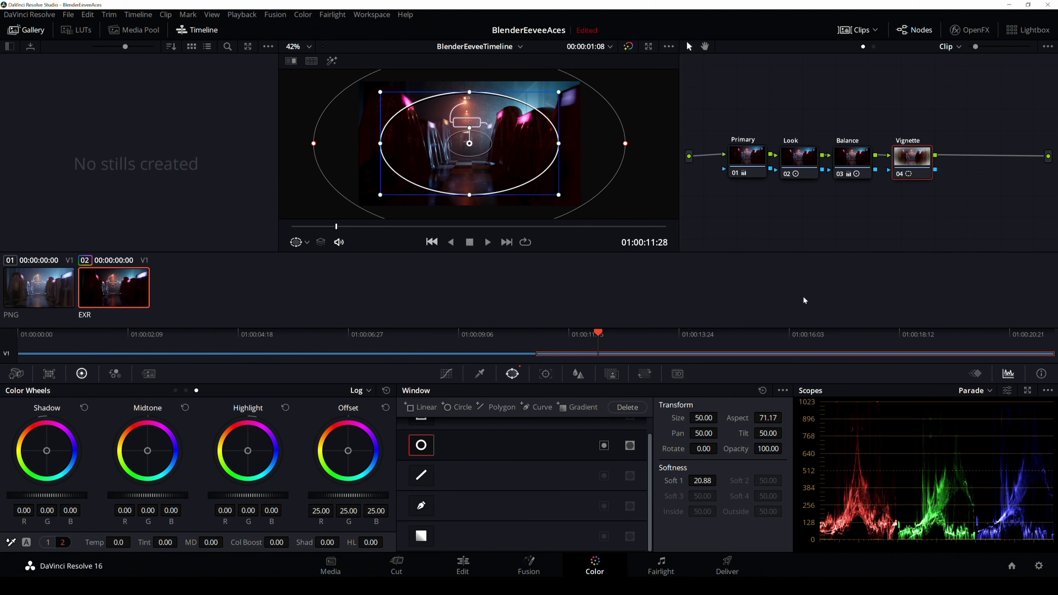
- Invert the Vignette node's circle window and lower the shadow range of its custom curve to darken the frame edges
left_click(604, 446)
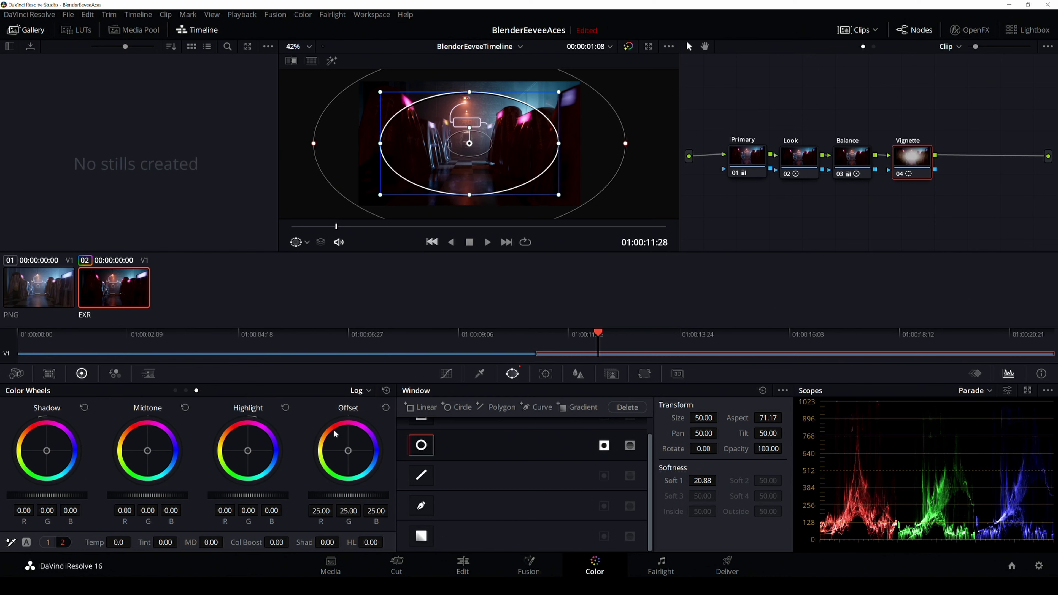
left_click(446, 374)
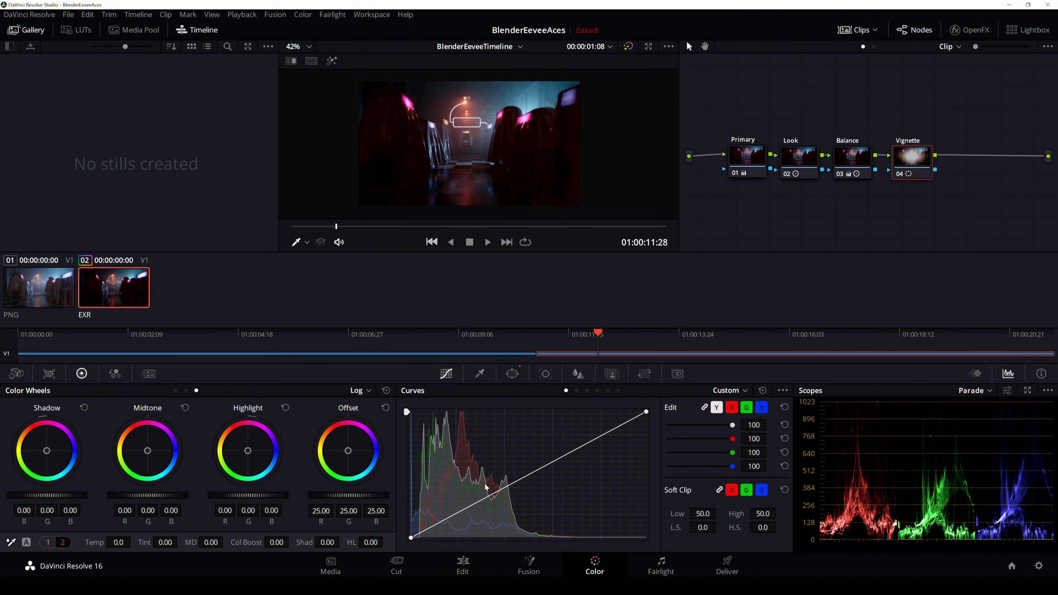
left_click(480, 508)
left_click_drag(480, 513, 486, 512)
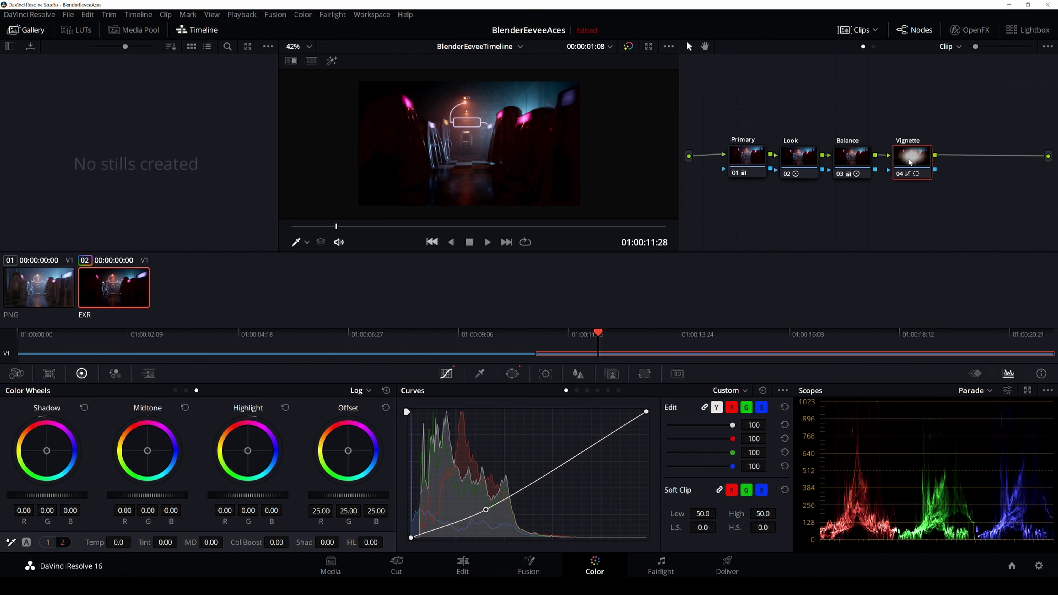
- Add an outside node after the Vignette node and raise the highlight range of its custom curve to brighten the frame's center
key("ctrl+d")
key("ctrl+d")
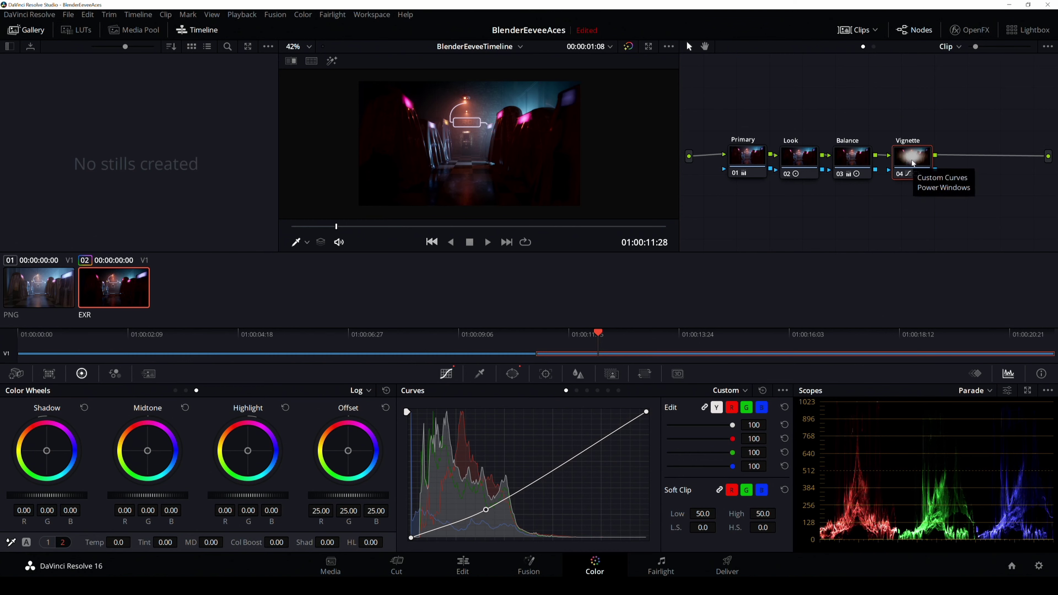
right_click(918, 163)
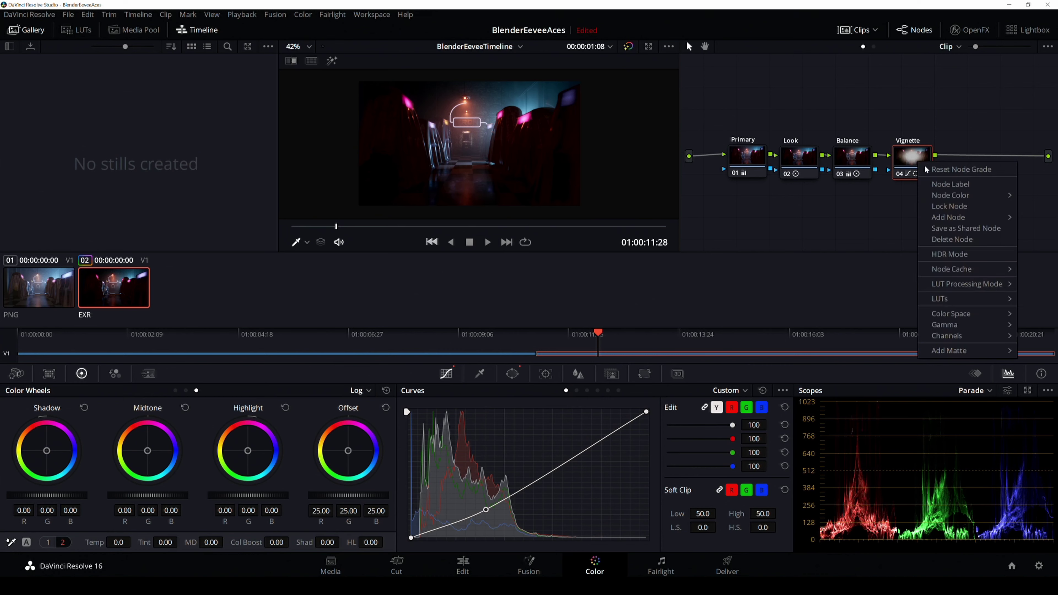
mouse_move(941, 217)
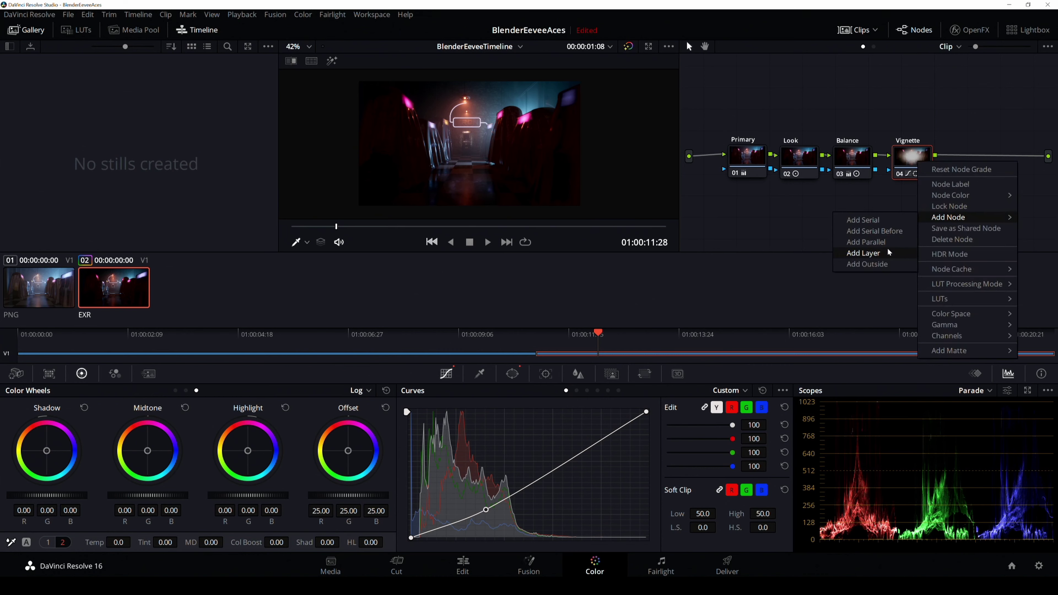
left_click(888, 264)
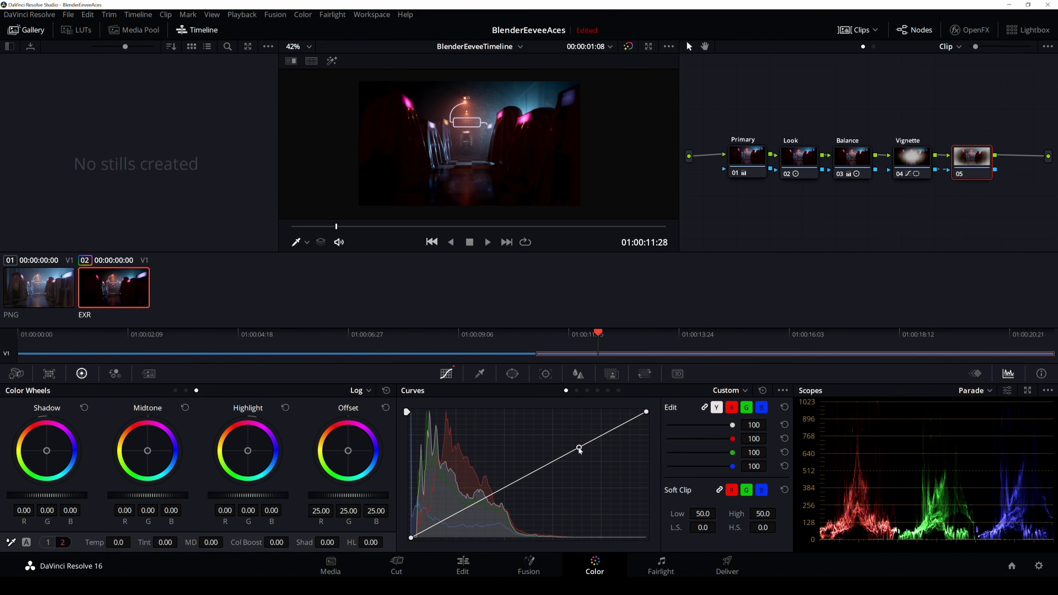
left_click_drag(577, 448, 578, 444)
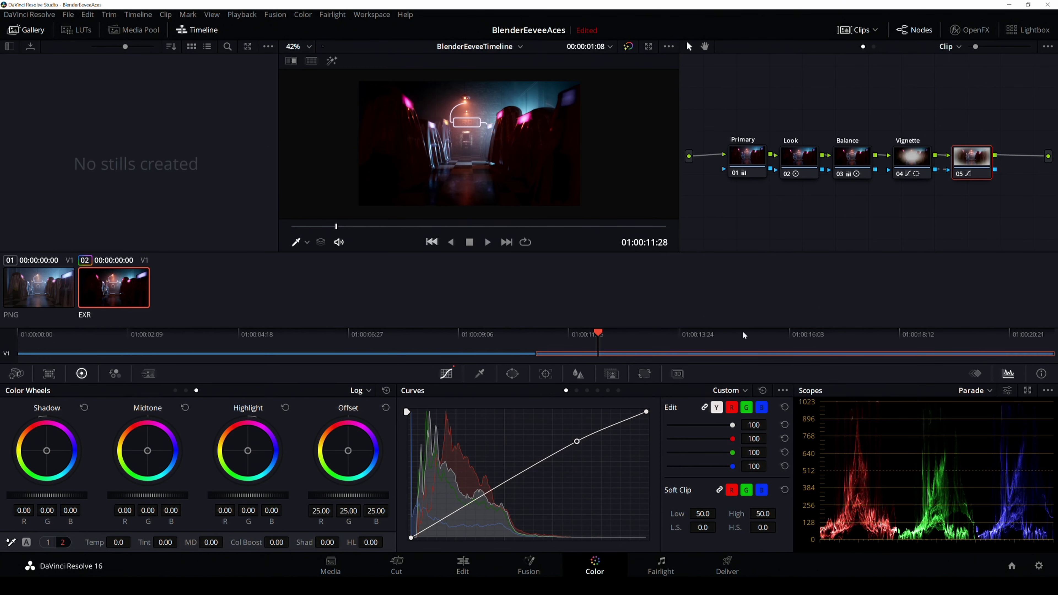
- Toggle the outside node, and the whole node chain, off and on to compare the image with and without the grade
key("ctrl+d")
key("ctrl+d")
left_click(915, 162)
left_click_drag(977, 113, 757, 198)
key("ctrl+d")
key("ctrl+d")
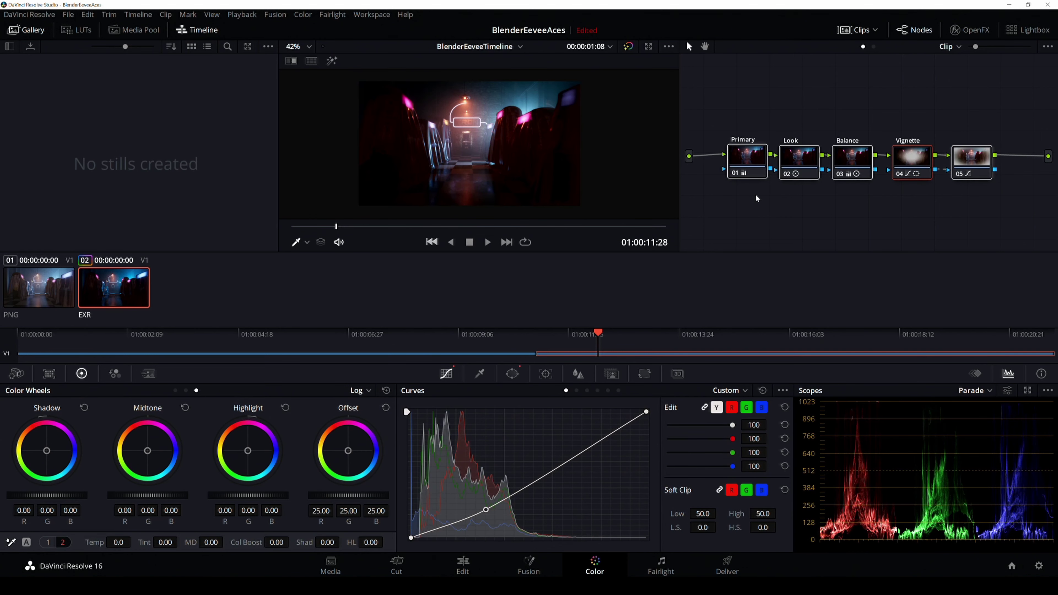
key("ctrl+d")
key("ctrl+d")
key("ctrl+d")
key("ctrl+d")
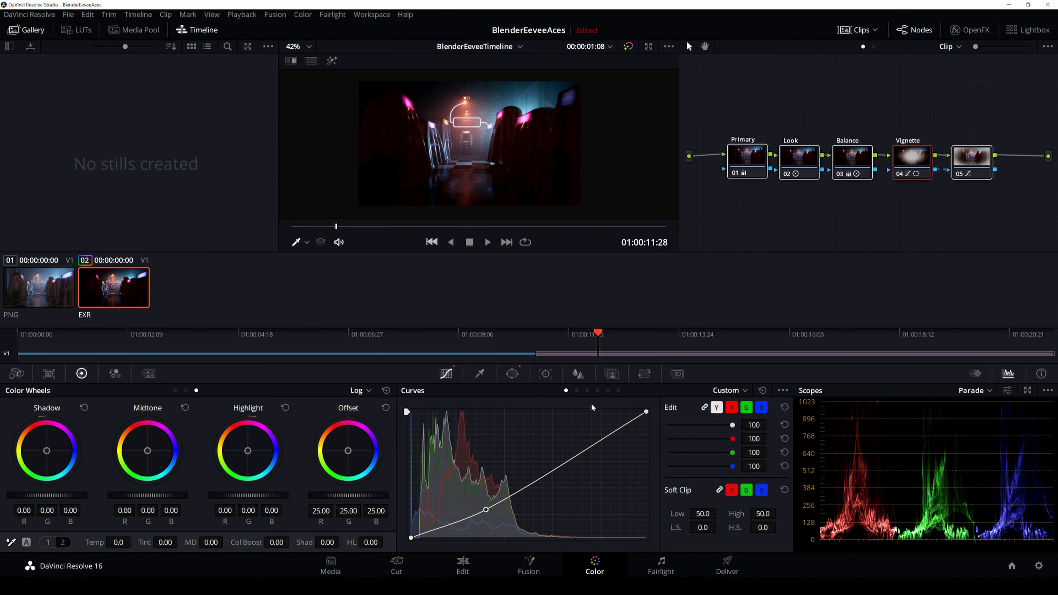
- Scrub through the EXR clip to check the grade on other frames
left_click_drag(585, 323, 817, 347)
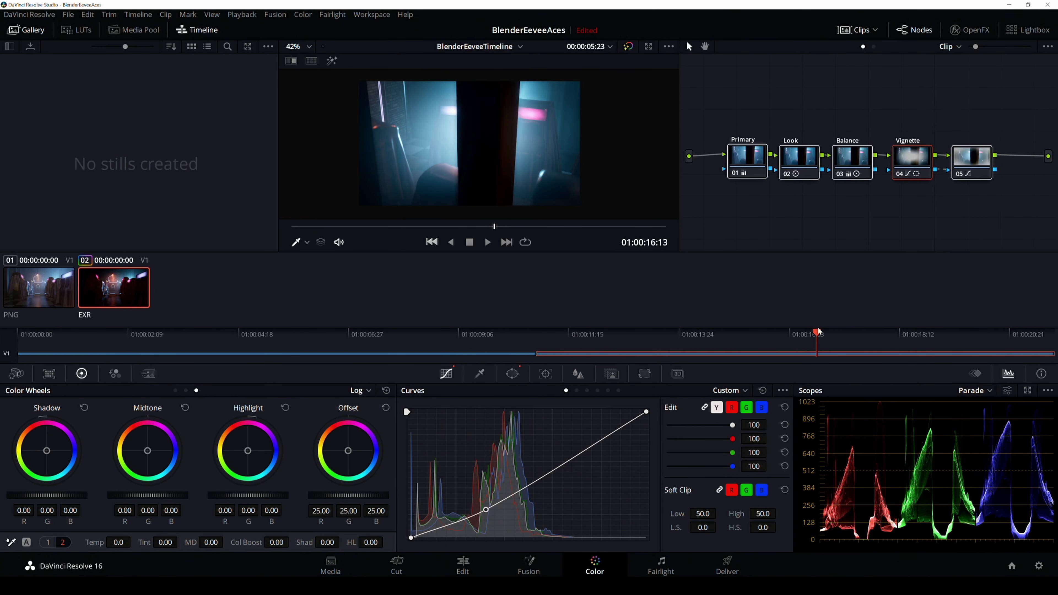
left_click(1005, 336)
left_click_drag(1009, 336, 851, 350)
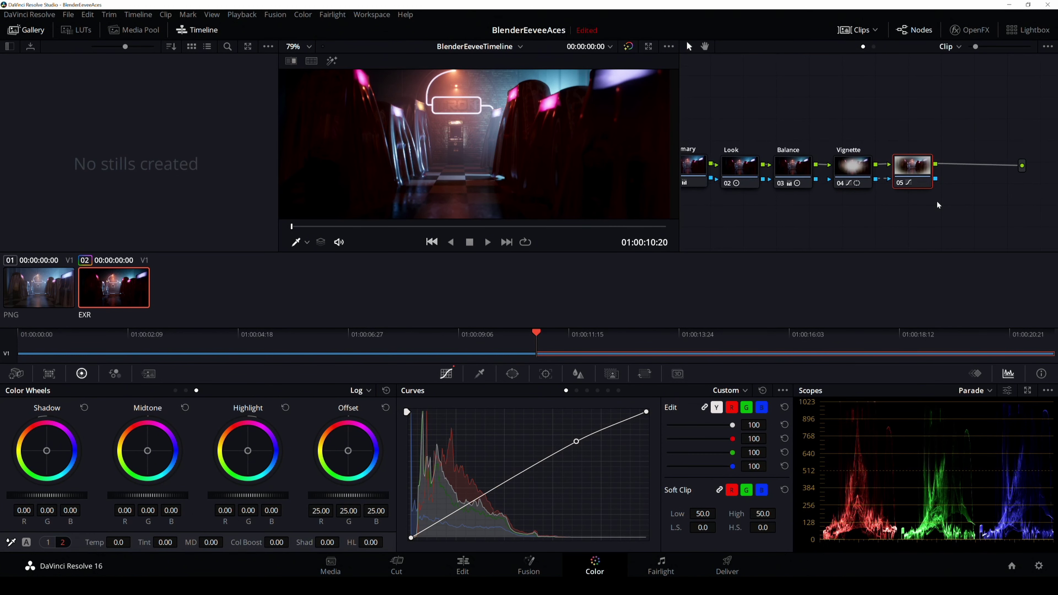
- Add a serial node after the outside node and apply the ResolveFX Glow effect to it
key("alt+s")
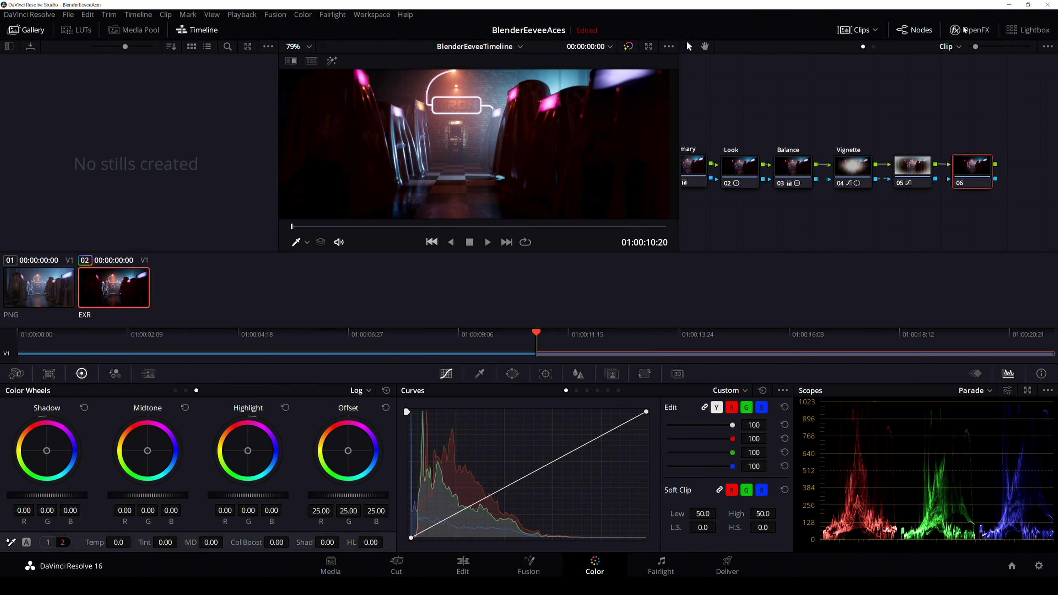
left_click(970, 30)
scroll(879, 120, "down", 5)
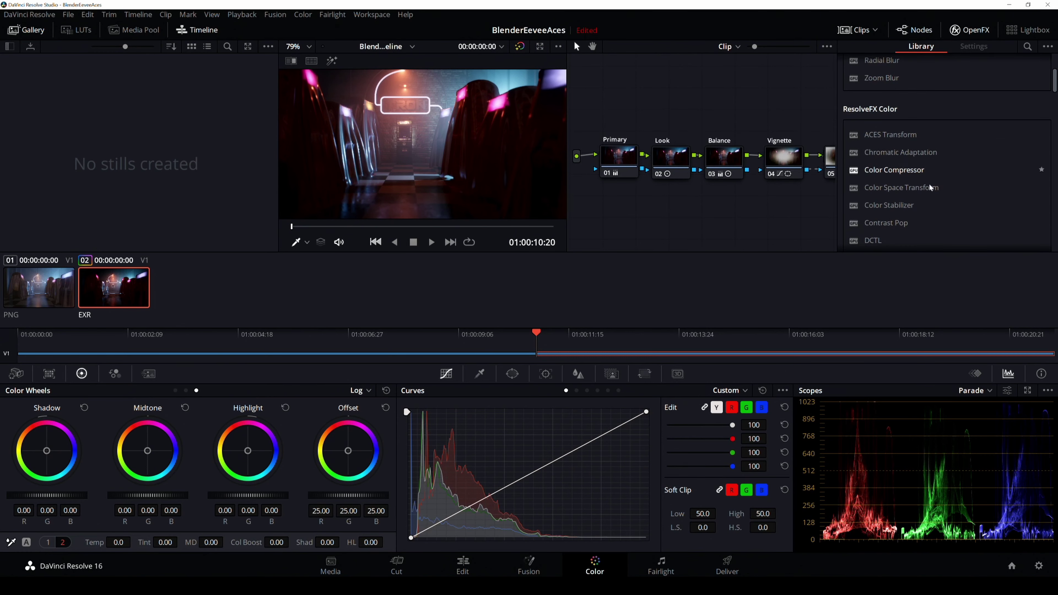
scroll(908, 191, "down", 6)
scroll(904, 199, "down", 1)
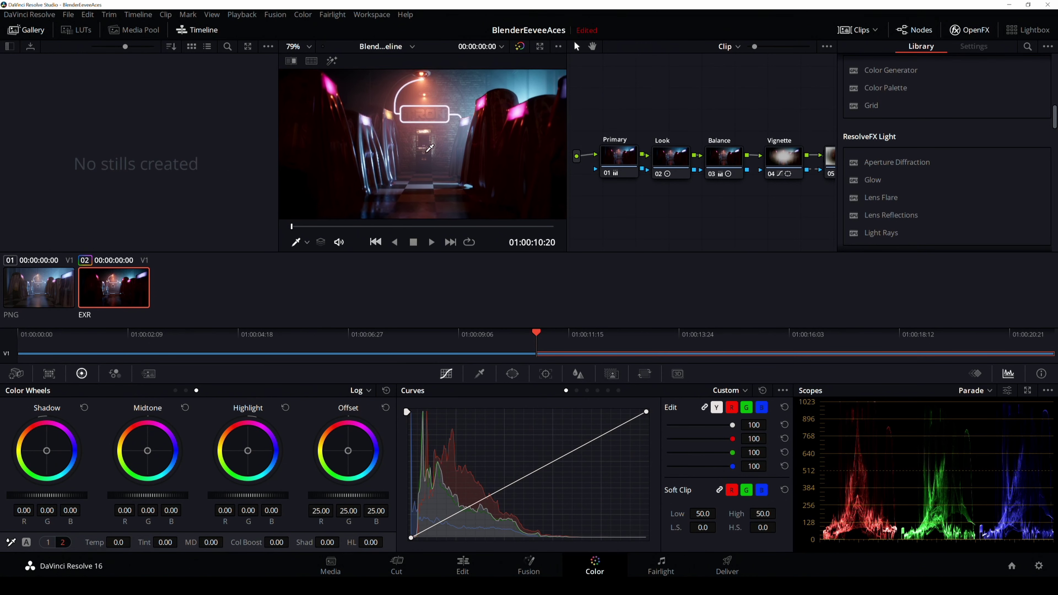
key("alt+s")
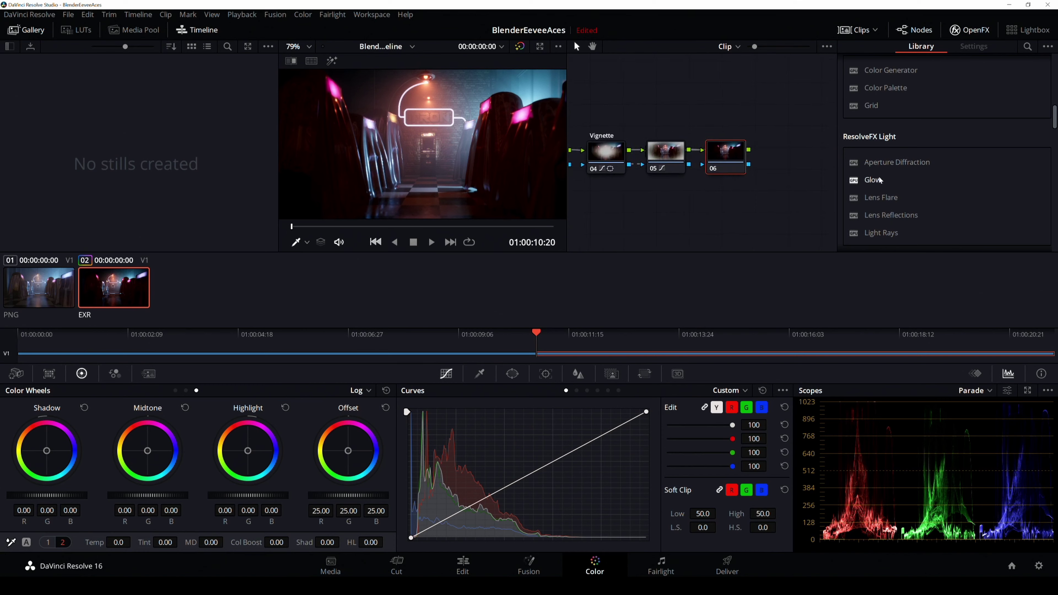
left_click_drag(874, 183, 725, 155)
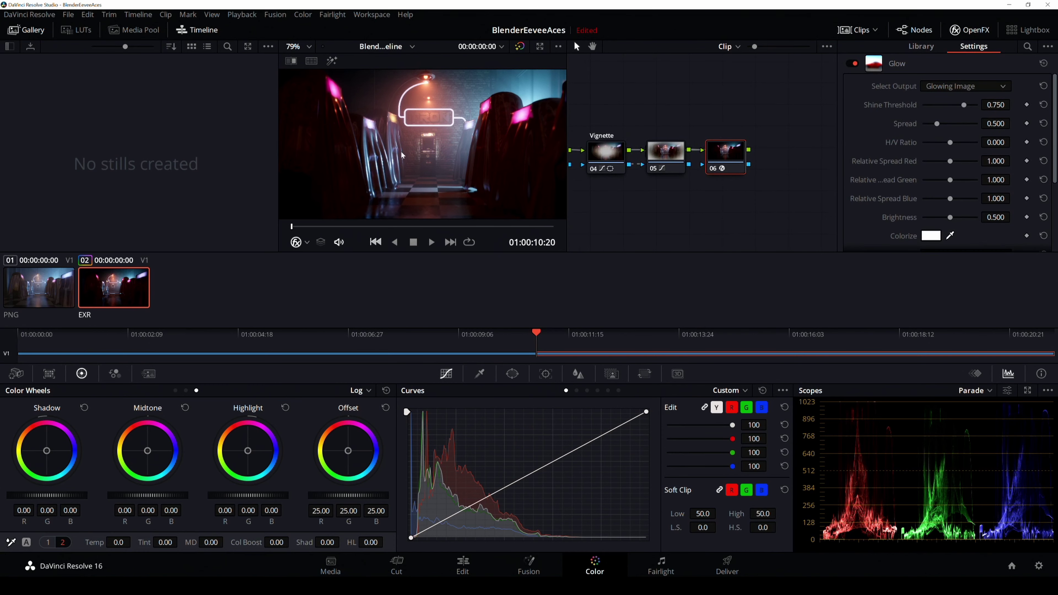
- Set the Glow effect's shine threshold to 0.082, opacity to 0.275 and global blend to 0.826
left_click_drag(963, 105, 928, 110)
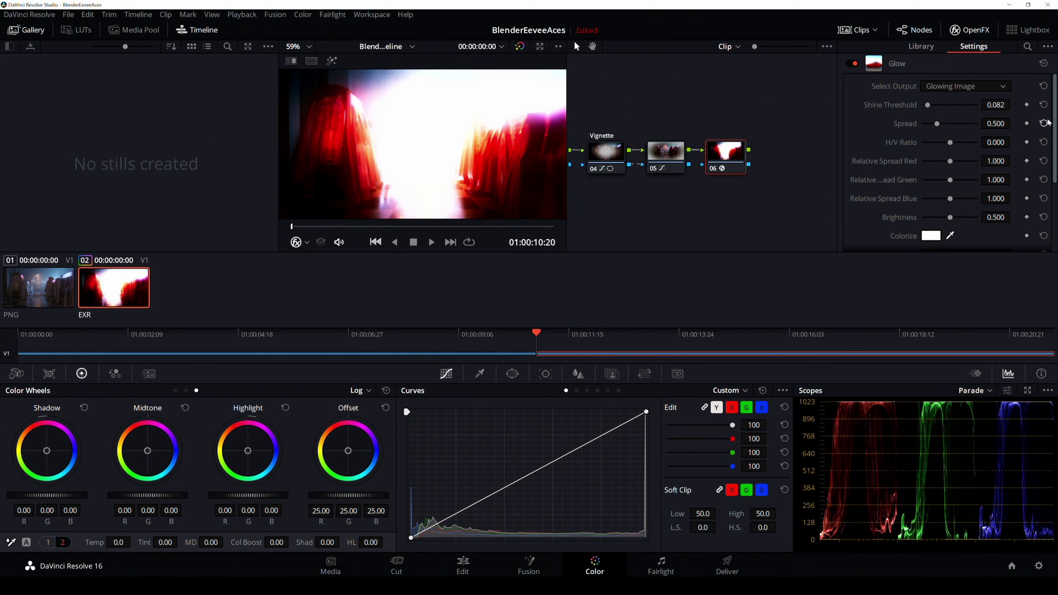
scroll(1043, 171, "down", 3)
mouse_move(977, 212)
left_mouse_down()
mouse_move(936, 212)
mouse_move(925, 226)
mouse_move(968, 229)
left_mouse_up()
scroll(1055, 158, "down", 1)
- Toggle the node holding the Glow effect off and on to compare the image with and without it
key("ctrl+d")
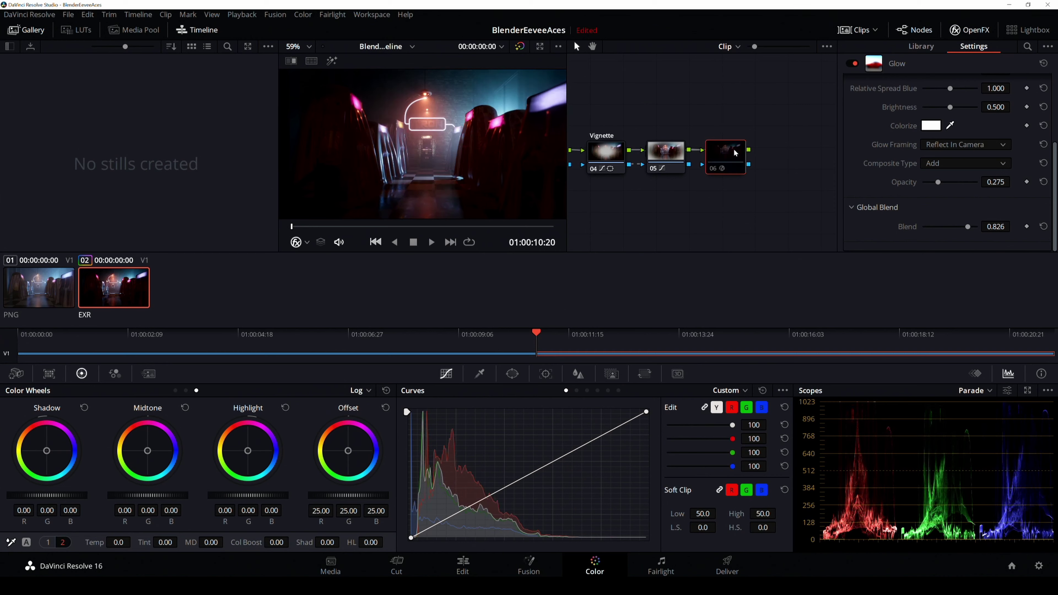
key("ctrl+d")
key("ctrl+d")
key("ctrl+d")
- Label the node holding the Glow effect as Glow
mouse_move(724, 163)
left_mouse_down()
mouse_move(741, 165)
mouse_move(729, 154)
left_mouse_up()
right_click(729, 152)
key("Escape")
type("Glow")
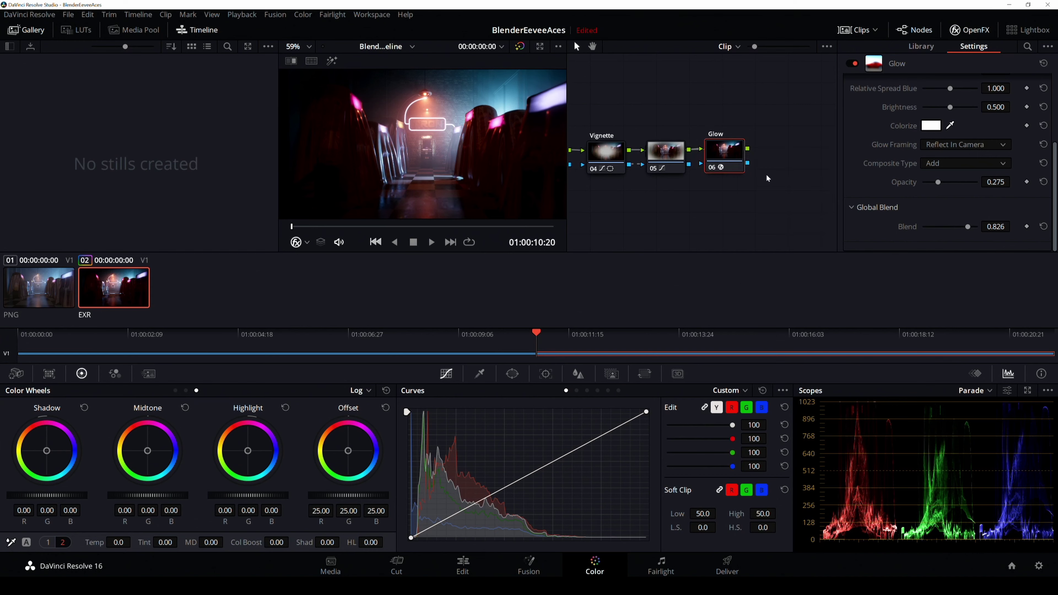
- Add a serial node after Glow and apply the ResolveFX Chromatic Aberration effect to it
key("alt+s")
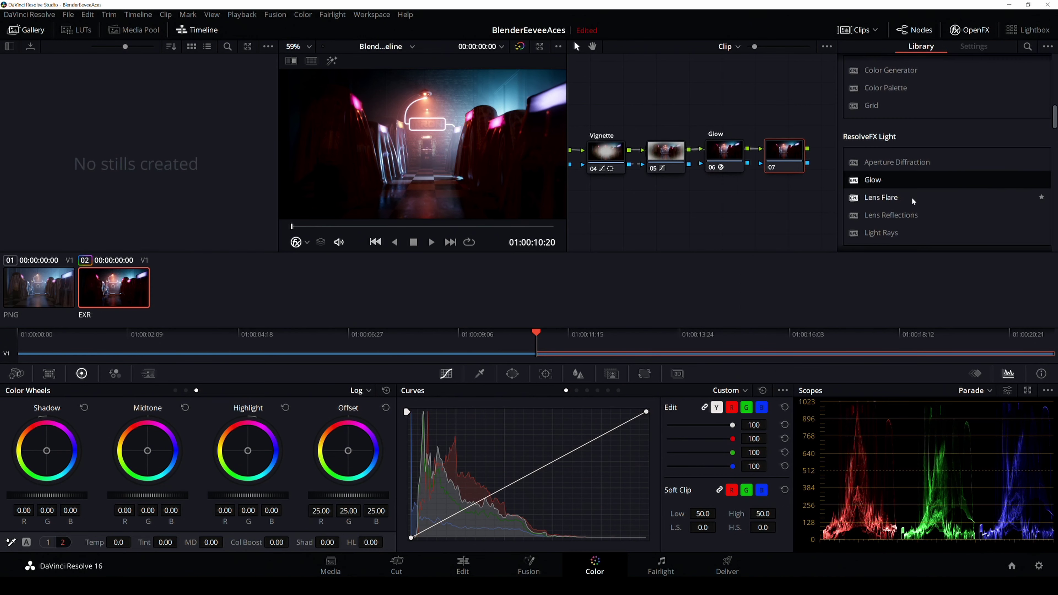
scroll(909, 202, "down", 3)
scroll(910, 202, "down", 3)
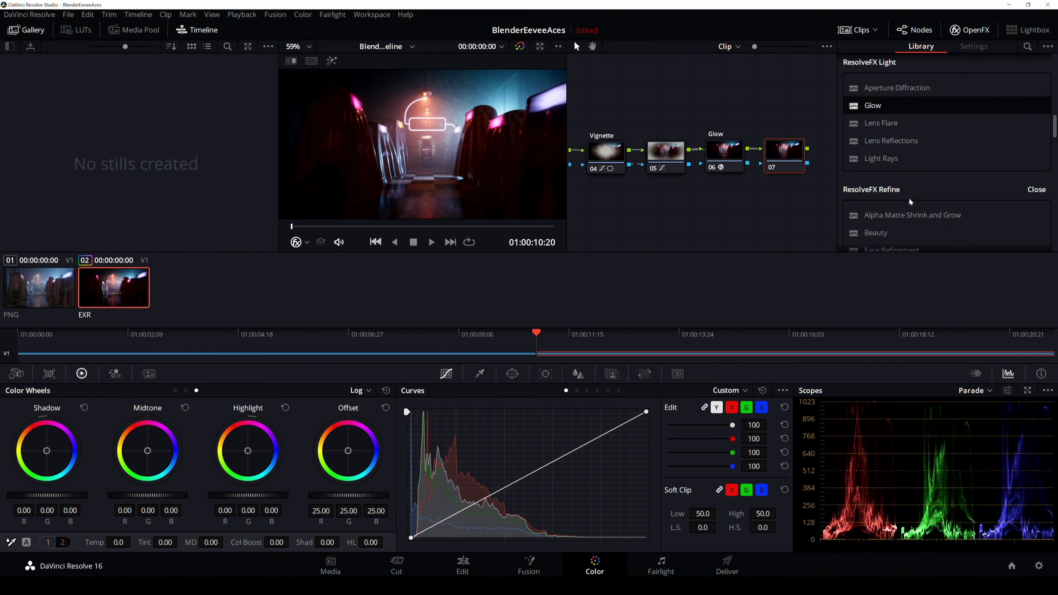
scroll(912, 201, "down", 2)
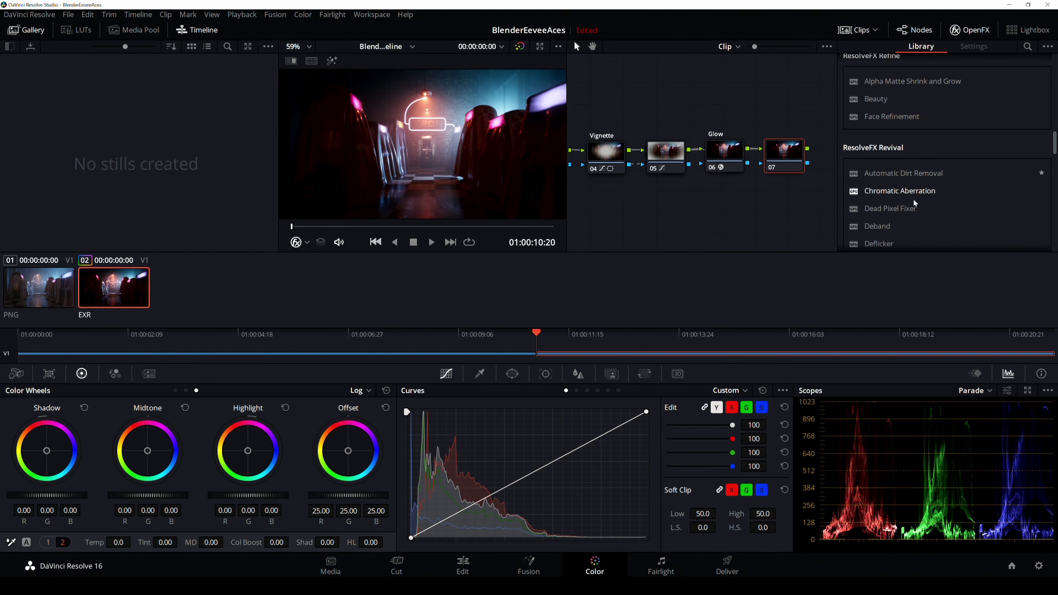
left_click_drag(895, 137, 783, 155)
- Label the chromatic aberration node CA
right_click(784, 154)
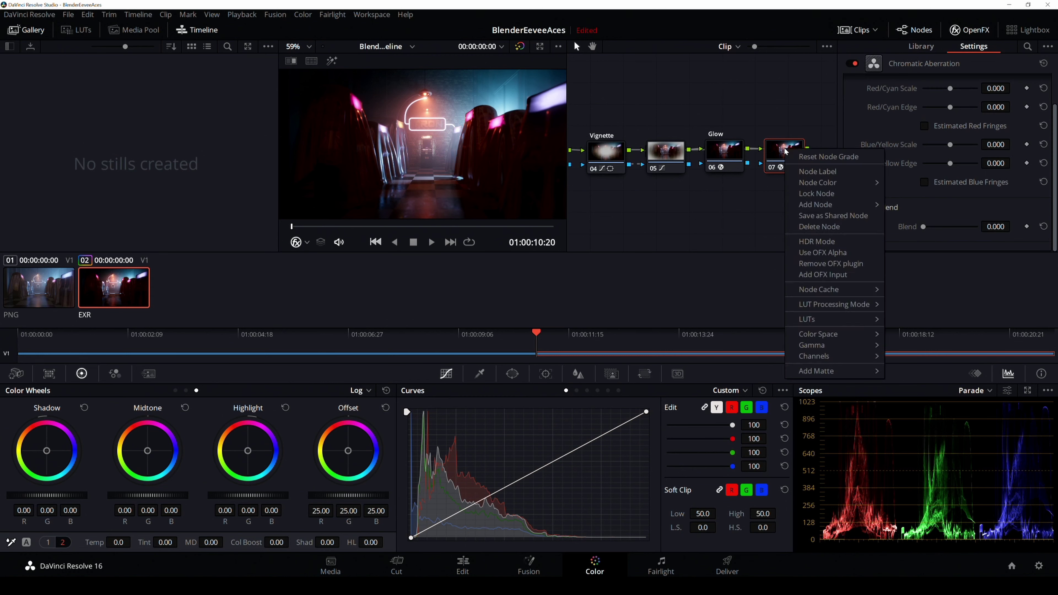
left_click(811, 172)
type("c")
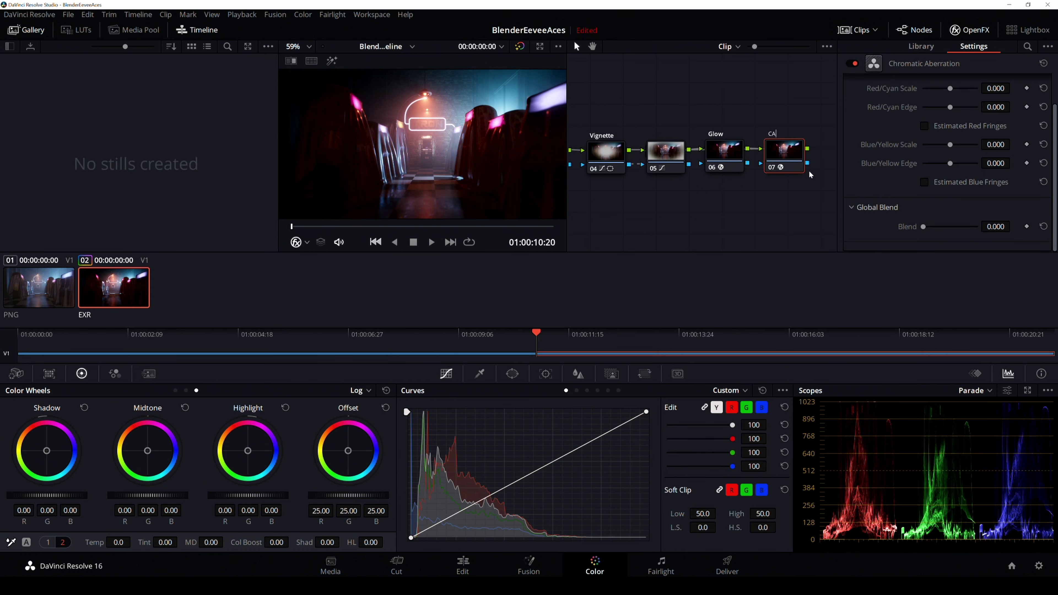
key("Return")
- Set the Chromatic Aberration effect's Red/Cyan scale to 0.265 and Red/Cyan edge to -0.796
scroll(330, 112, "up", 5)
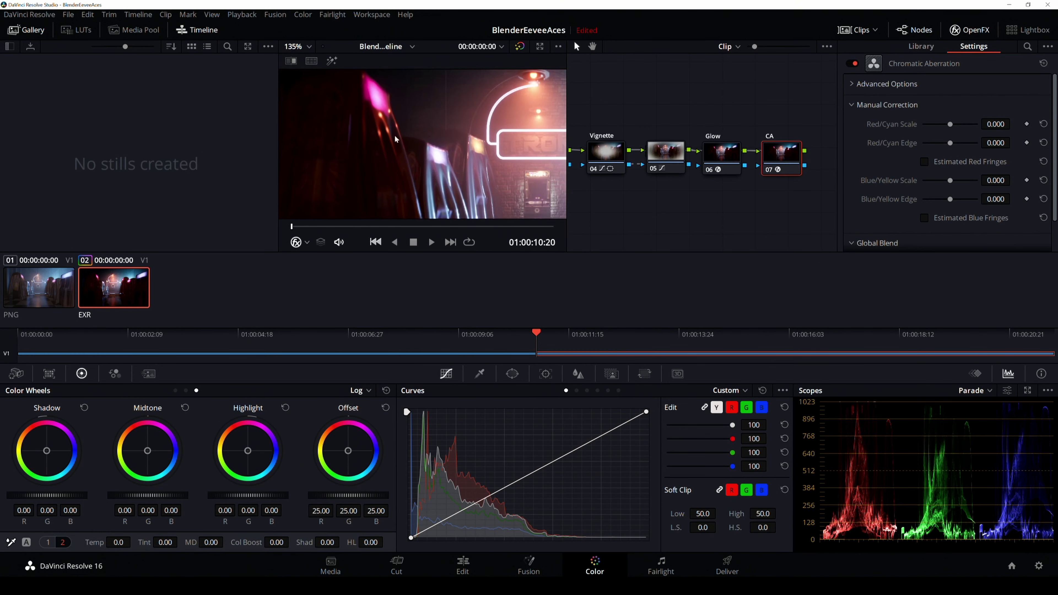
scroll(411, 159, "up", 4)
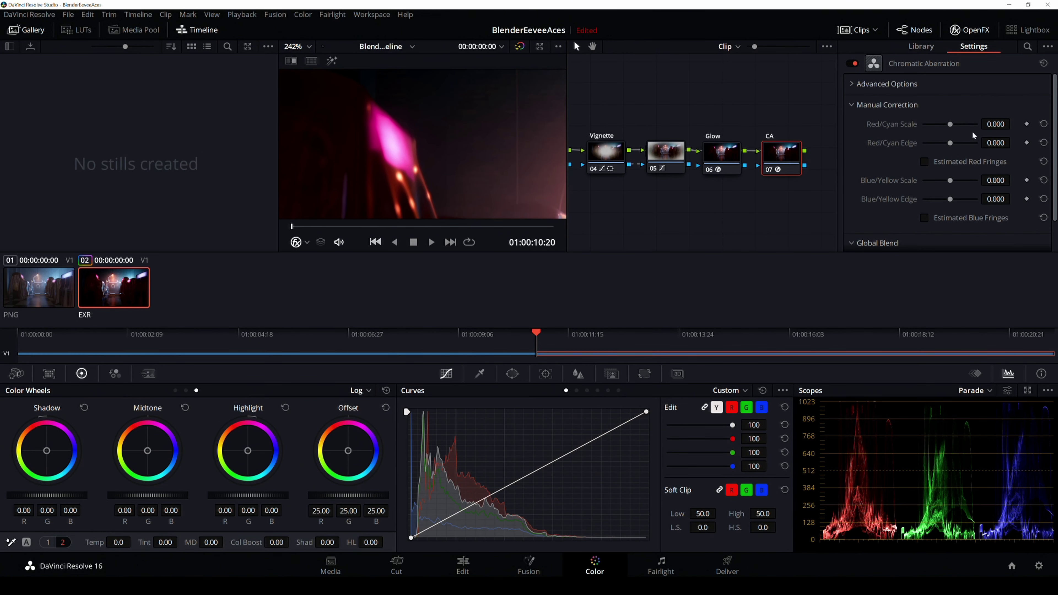
left_click_drag(951, 126, 927, 145)
scroll(436, 151, "down", 4)
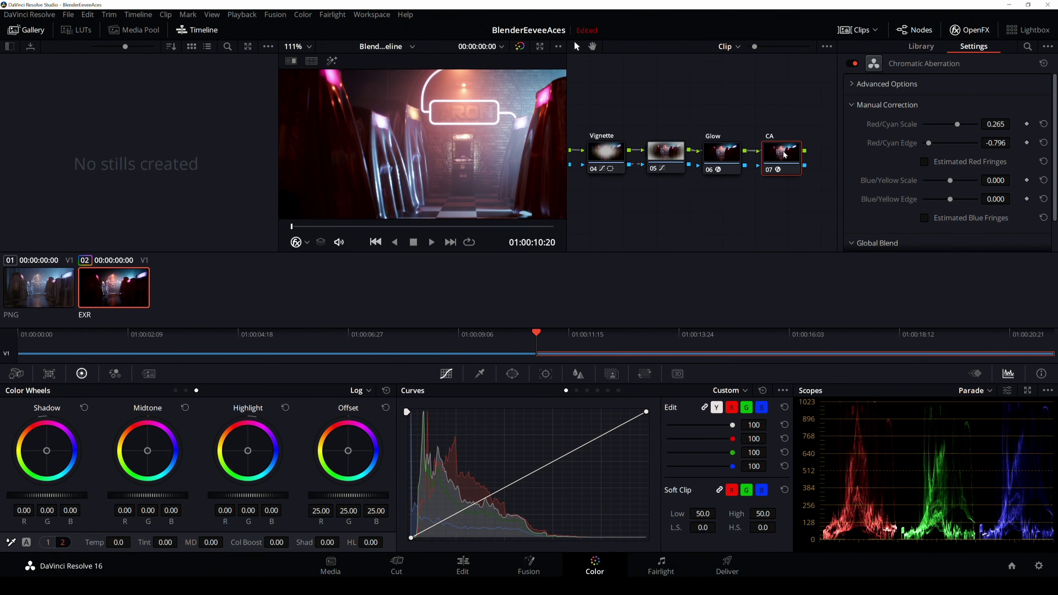
- Move the CA node closer to Glow and set the aberration's center X to 0.704 and center Y to 0.775
left_click_drag(792, 154, 787, 151)
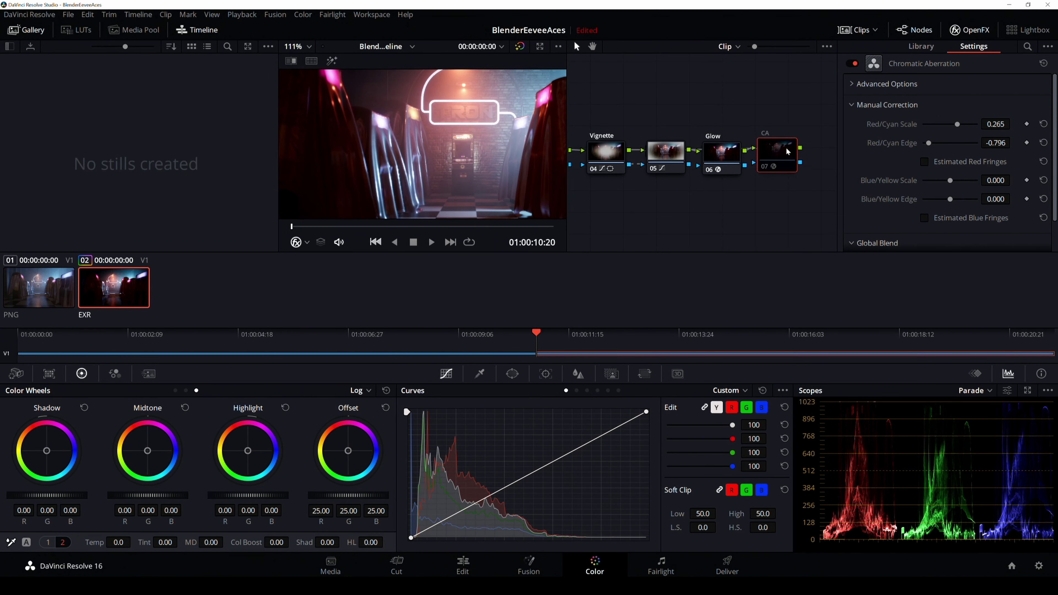
scroll(372, 114, "up", 5)
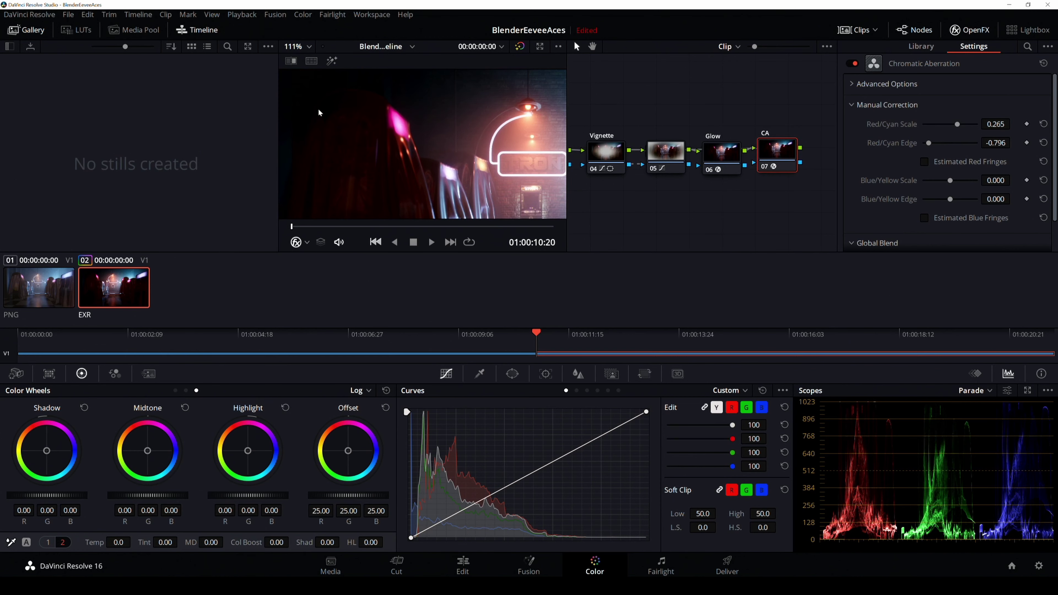
middle_click_drag(372, 113, 489, 177)
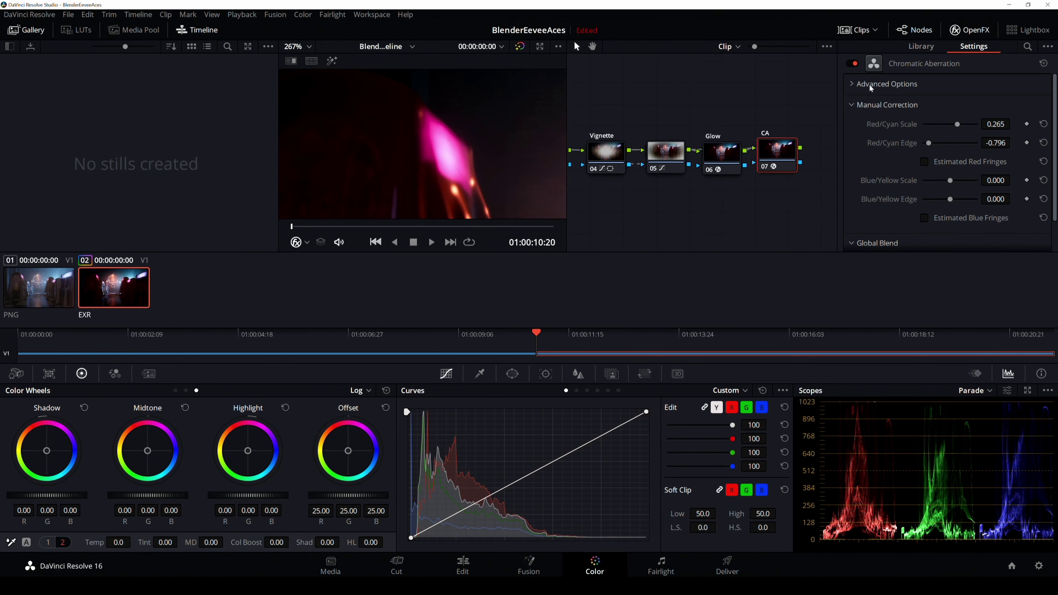
left_click(855, 85)
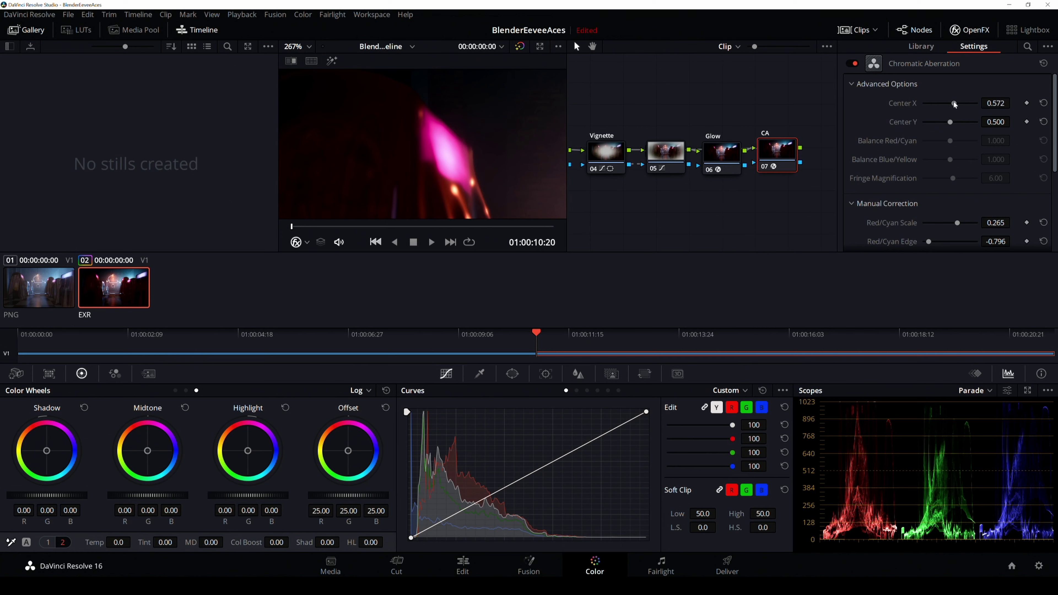
left_click_drag(954, 105, 966, 124)
scroll(439, 121, "down", 6)
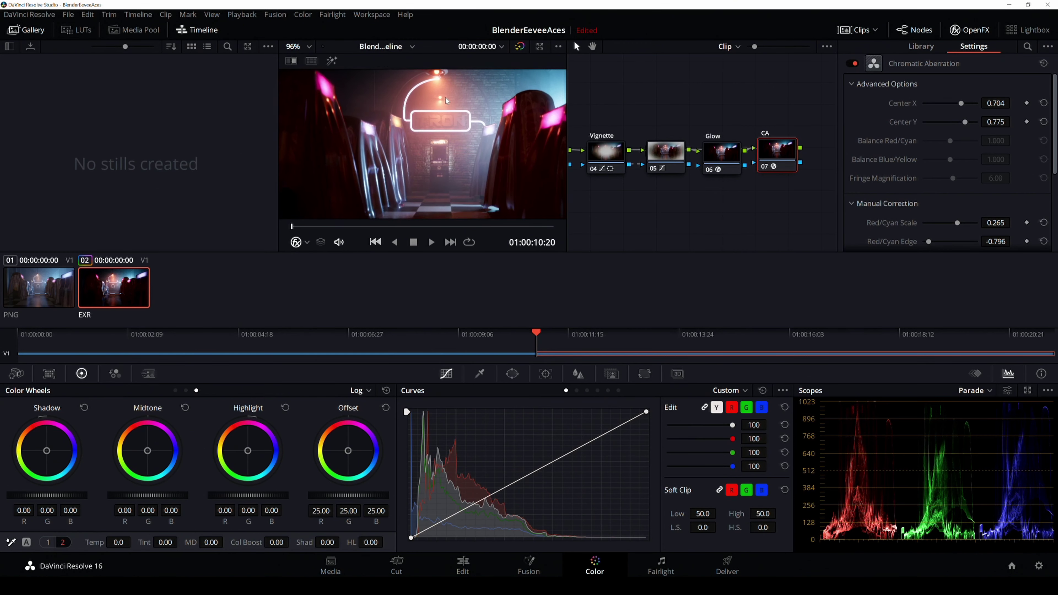
- Try higher global blend amounts for the Chromatic Aberration effect and return the blend to 0
left_click(859, 84)
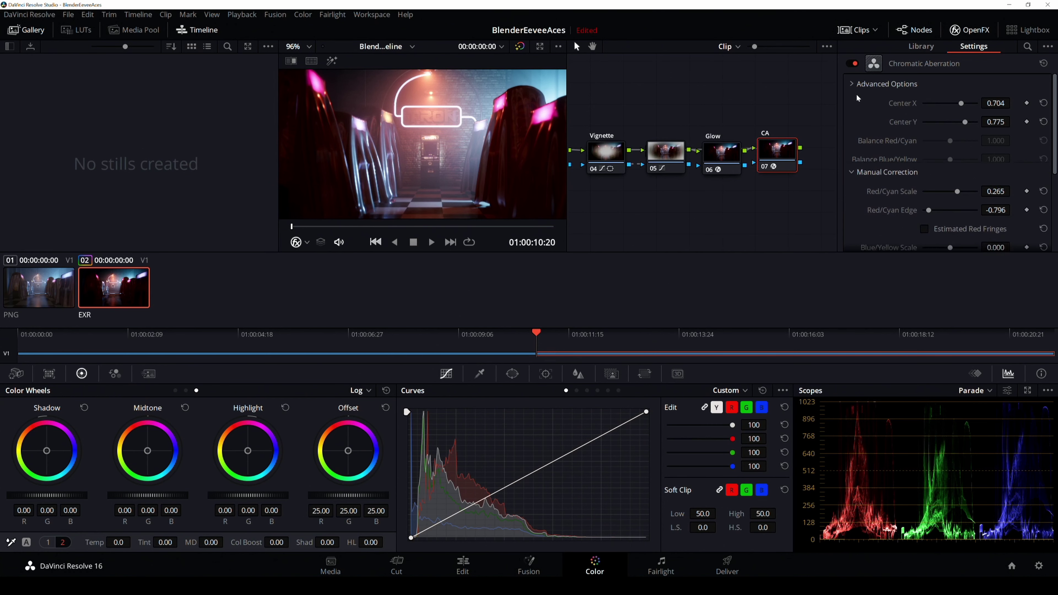
left_click(853, 104)
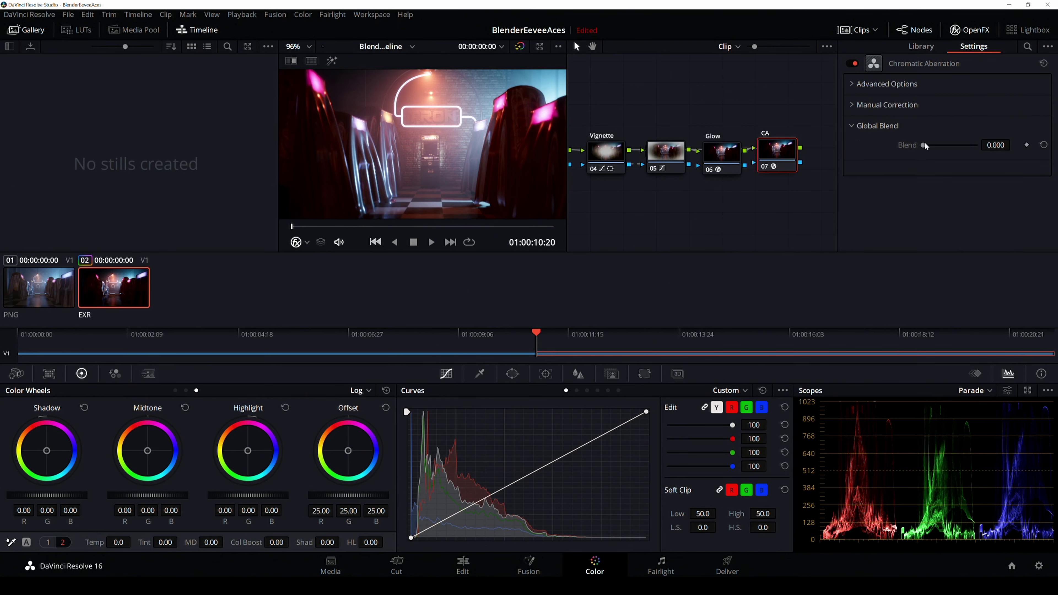
left_click_drag(924, 145, 994, 152)
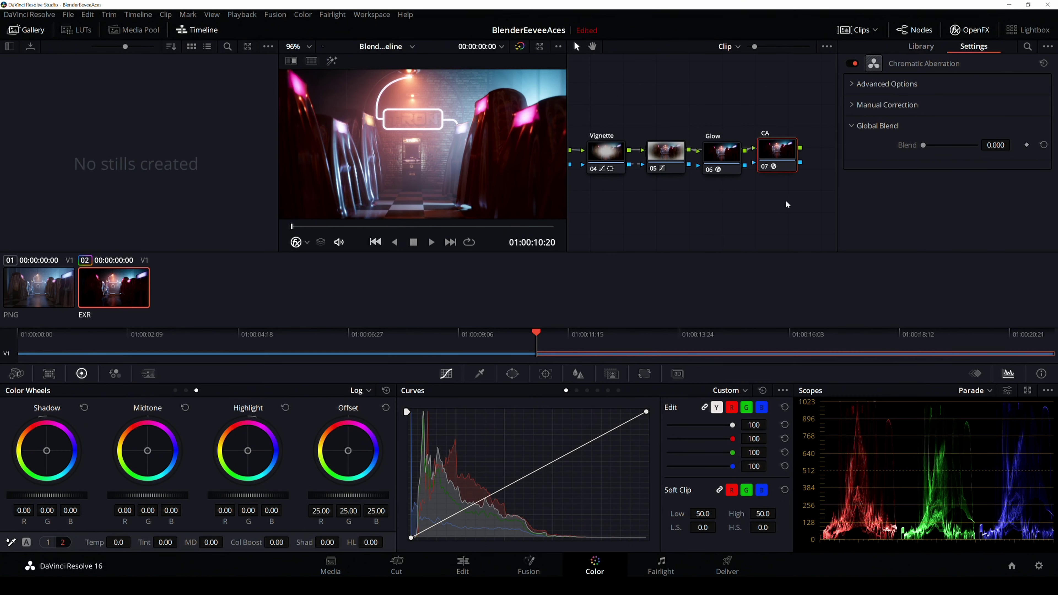
- Add a serial node after CA, search the effects library for grain and apply Film Grain to the new node
key("alt+s")
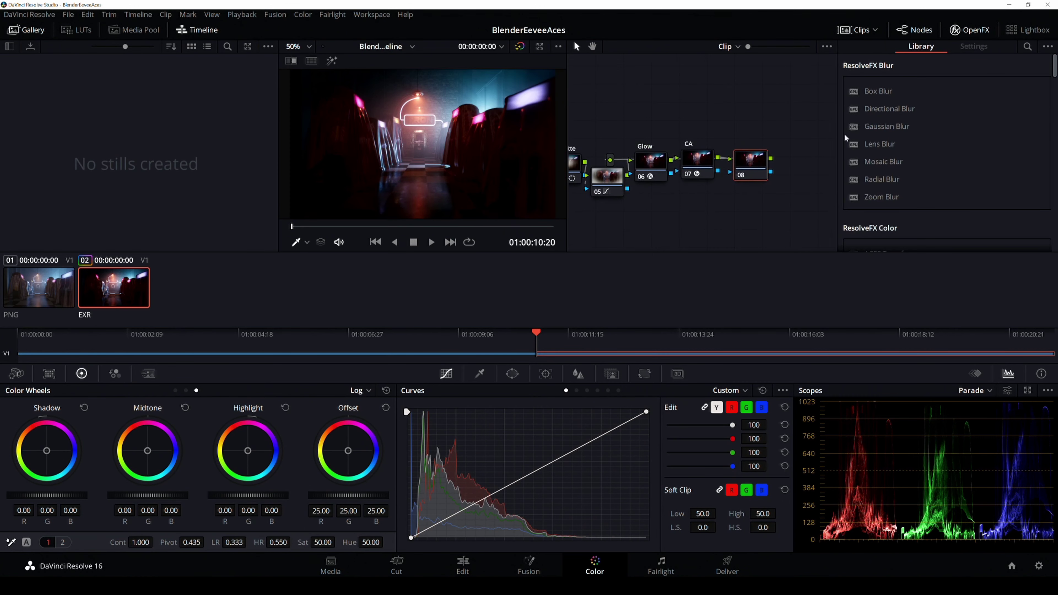
scroll(921, 147, "down", 8)
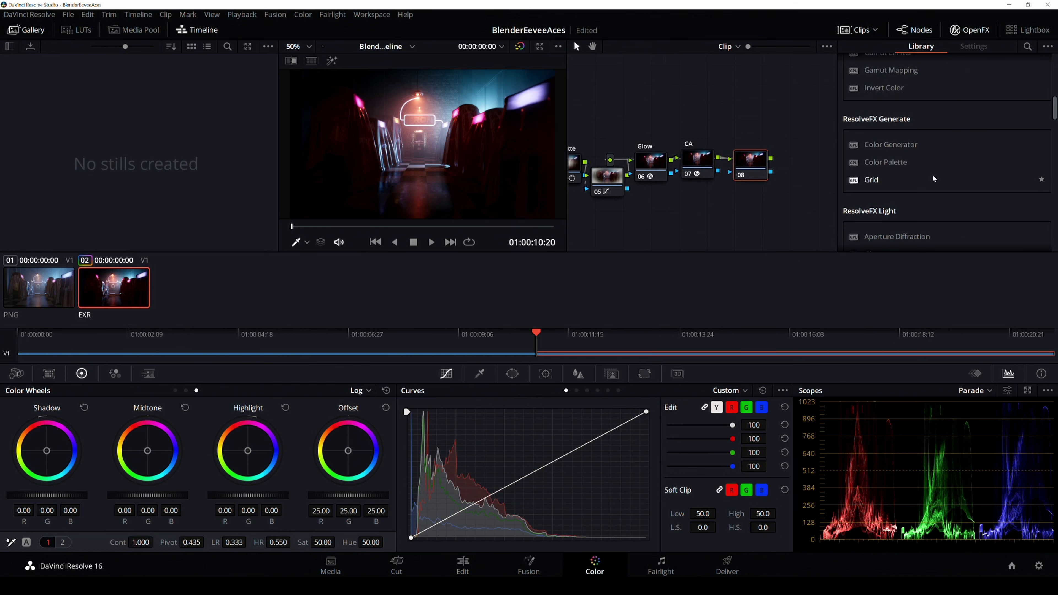
scroll(931, 180, "down", 10)
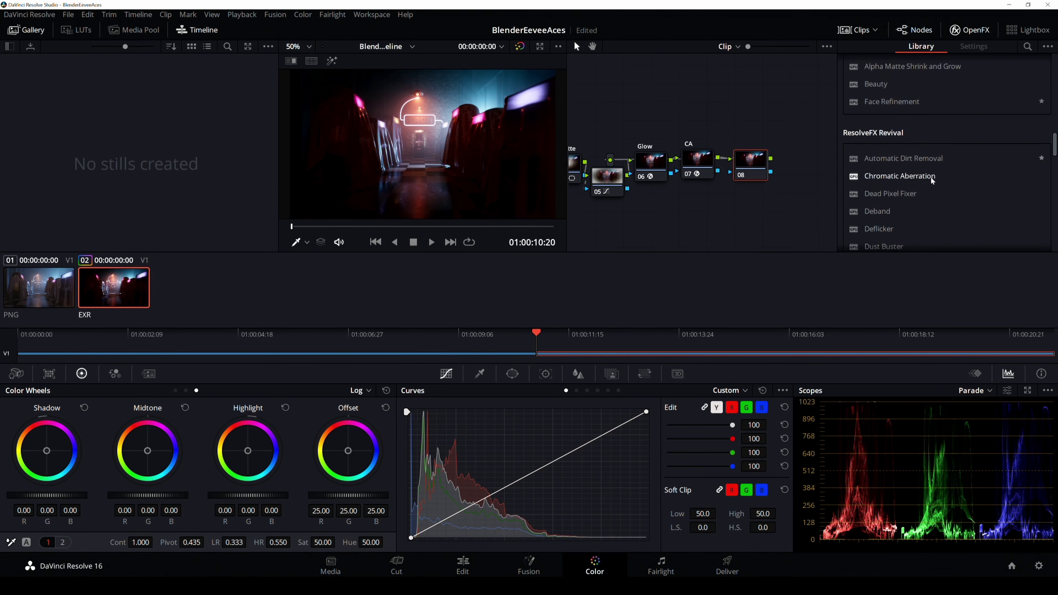
scroll(931, 180, "down", 8)
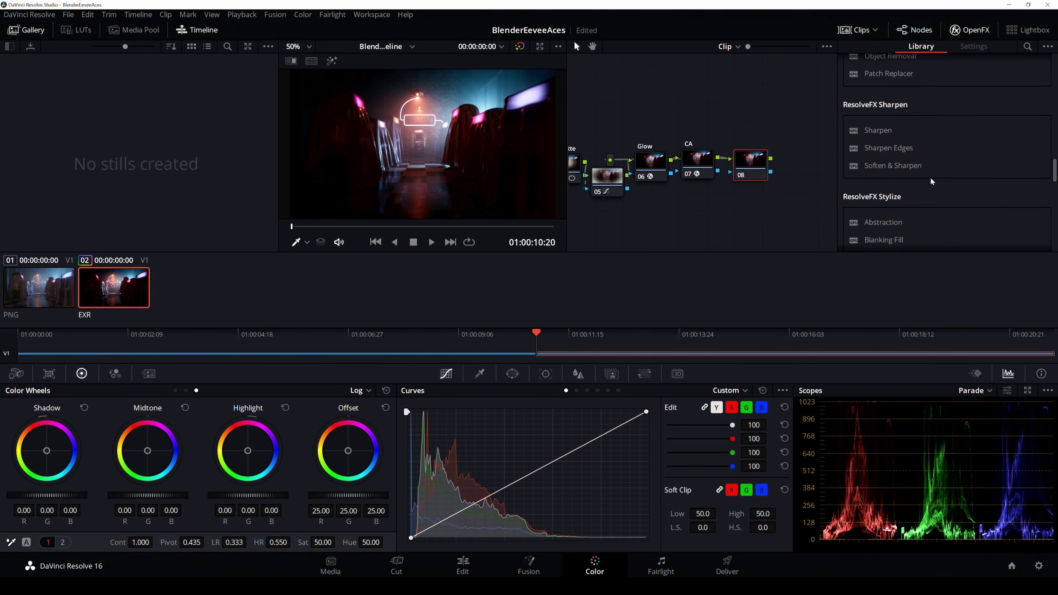
scroll(932, 182, "down", 8)
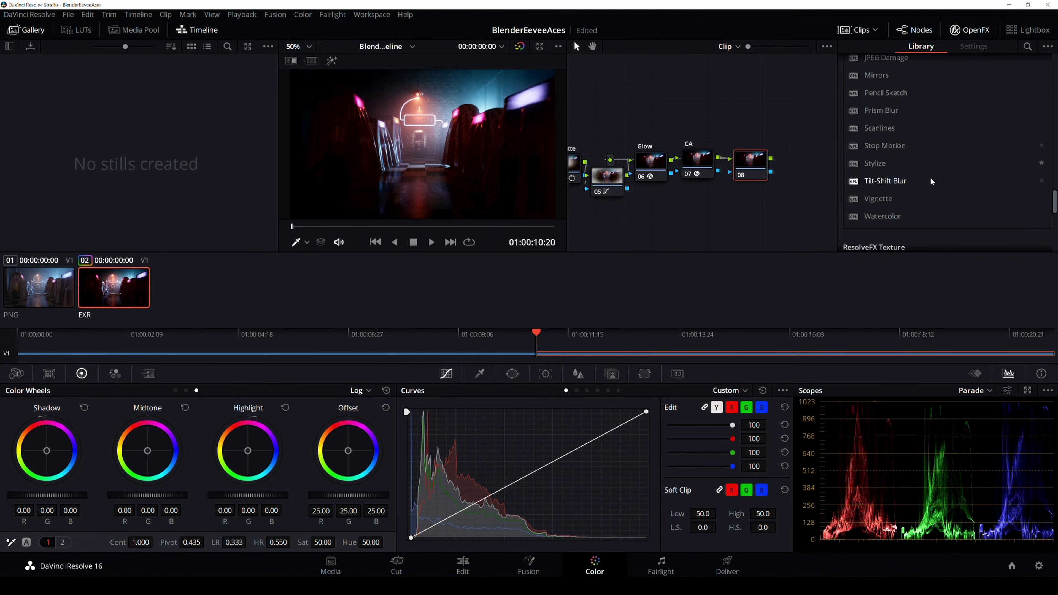
left_click(1027, 47)
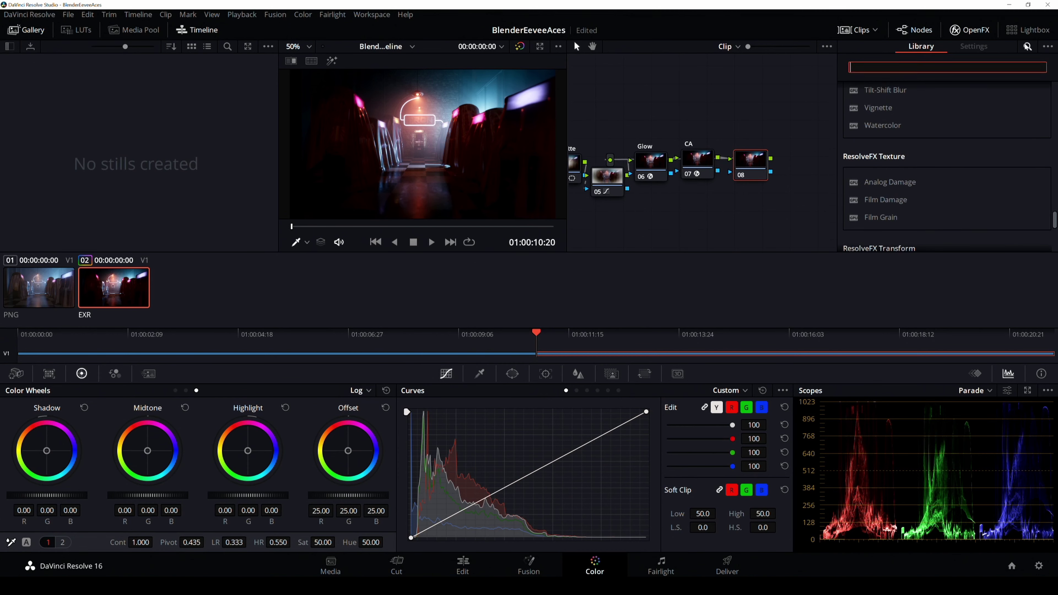
type("grain")
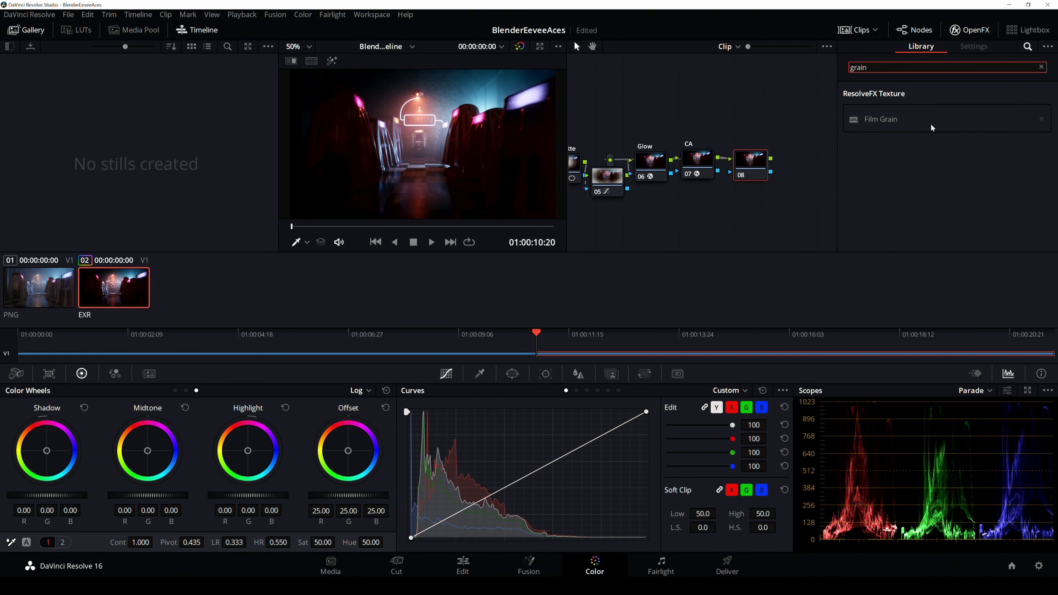
left_click_drag(931, 127, 752, 168)
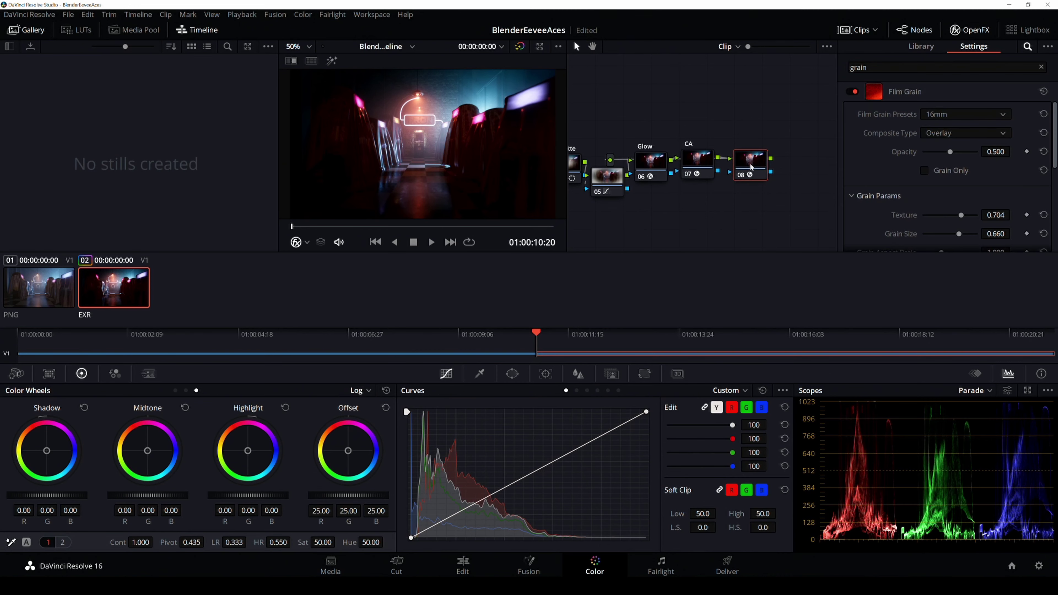
- Set the Film Grain preset to 35mm and shift the grain node slightly away from the CA node
scroll(436, 119, "up", 10)
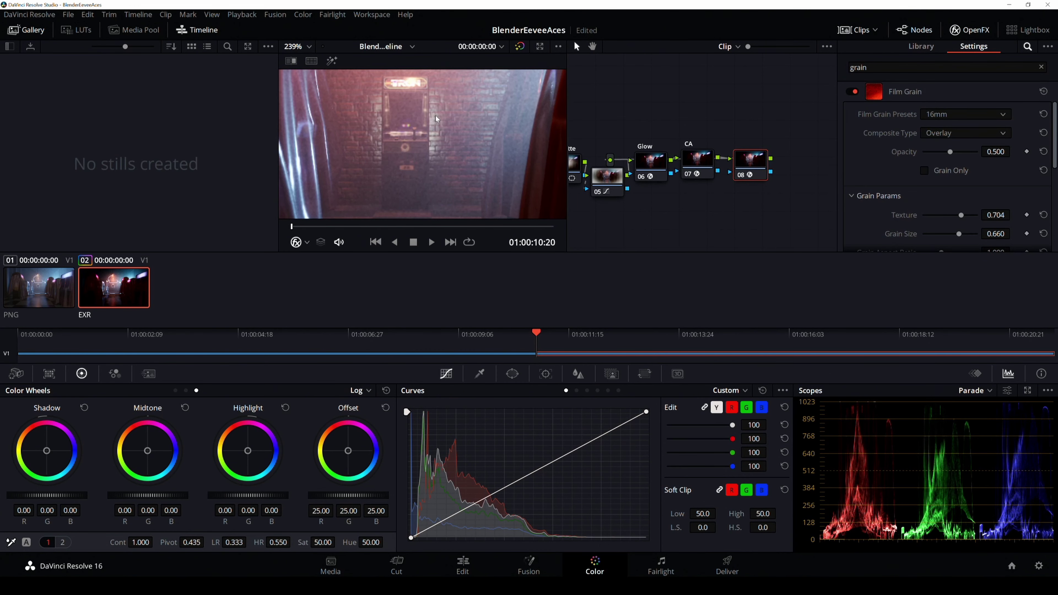
middle_click_drag(436, 119, 419, 158)
left_click_drag(747, 162, 755, 163)
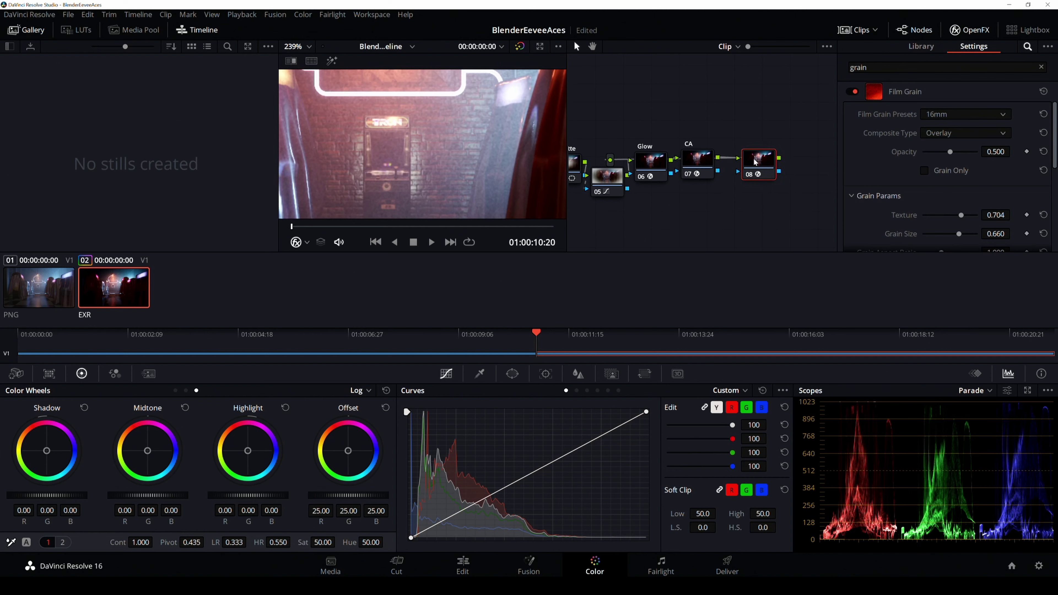
left_click(965, 115)
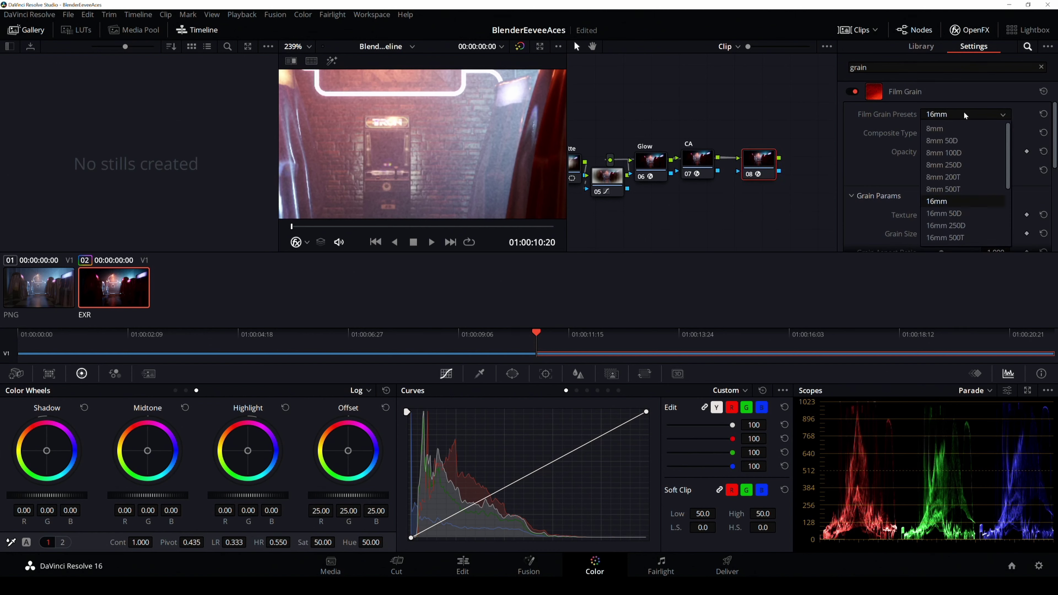
scroll(957, 208, "down", 3)
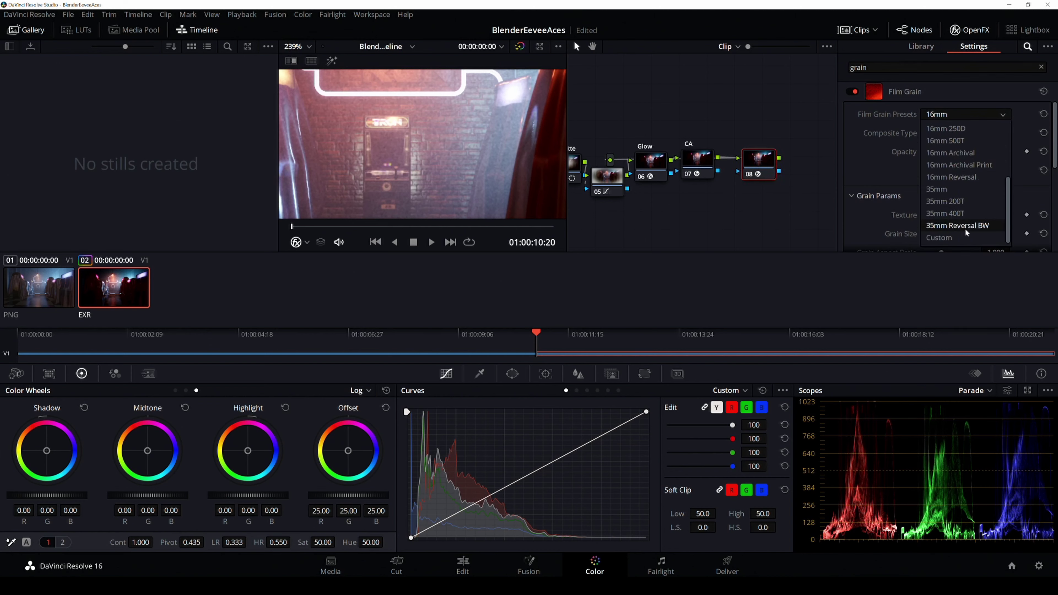
left_click(957, 189)
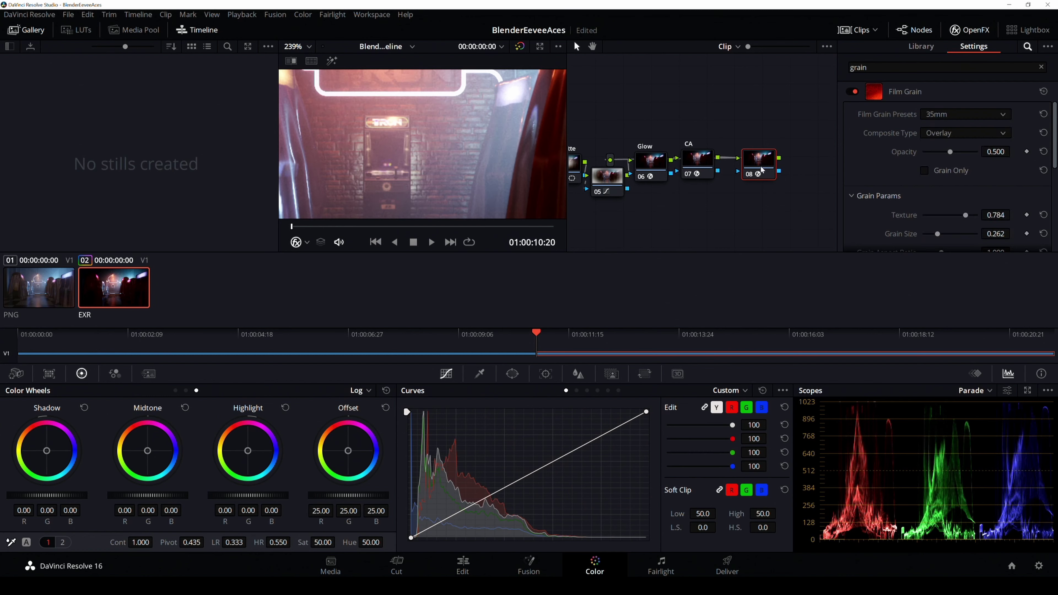
left_click_drag(761, 169, 757, 169)
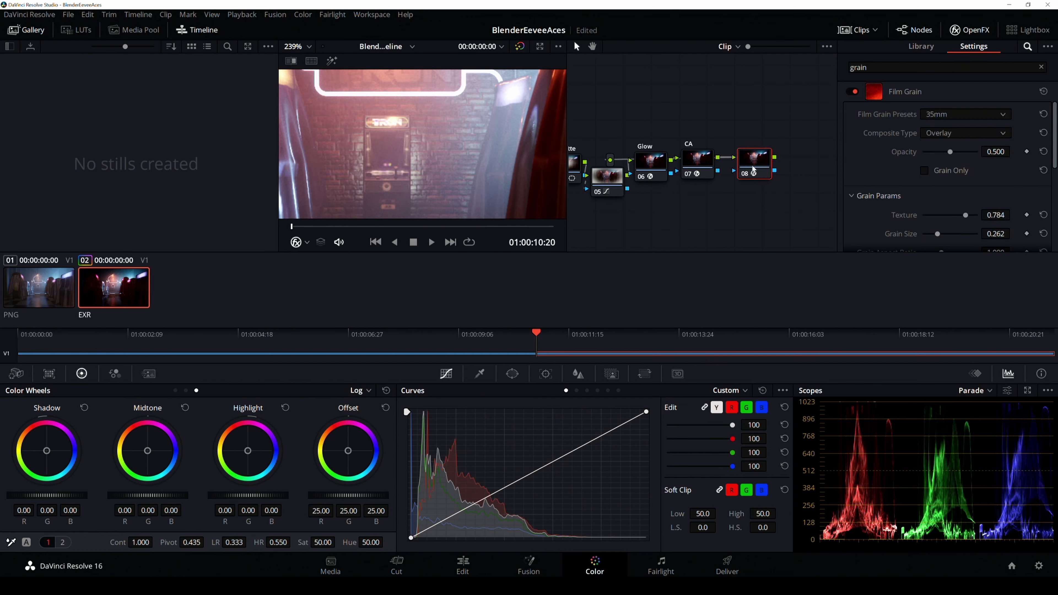
scroll(407, 156, "down", 10)
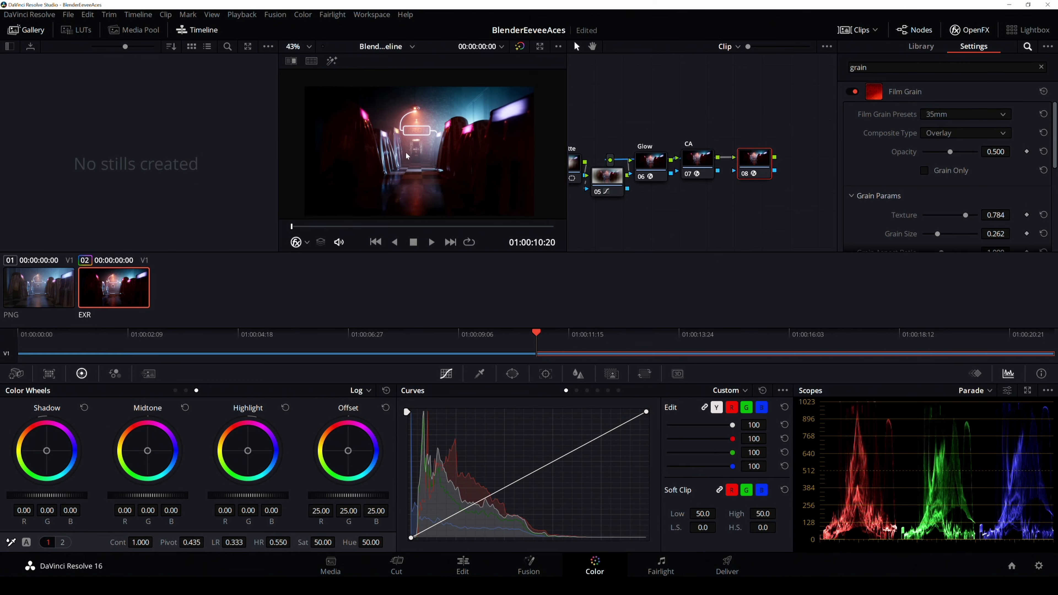
scroll(406, 155, "up", 1)
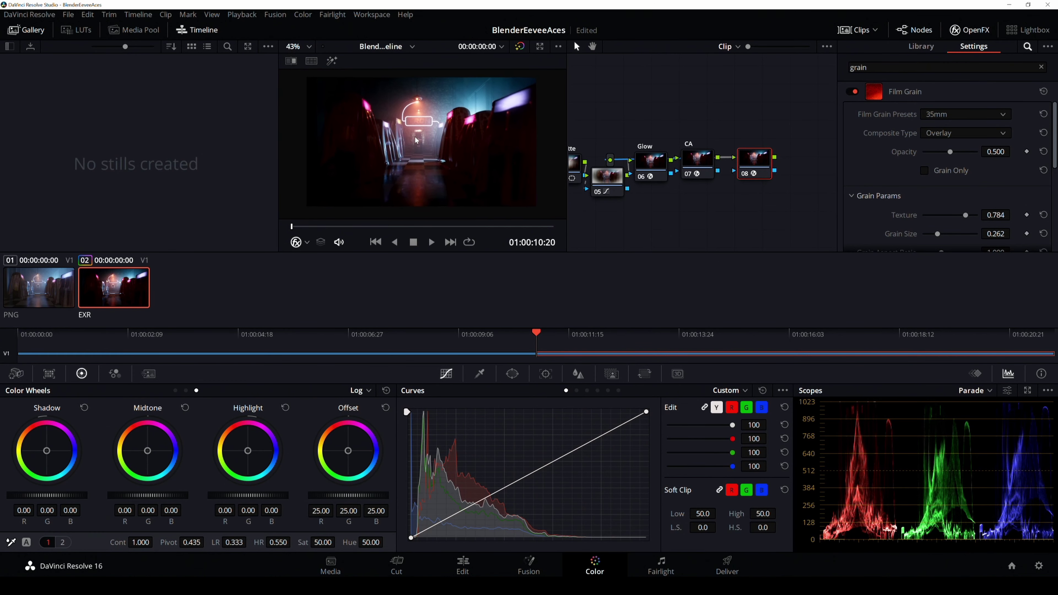
- On the Deliver page, name the render AcesOutput and limit the render range to the EXR clip
left_click(744, 570)
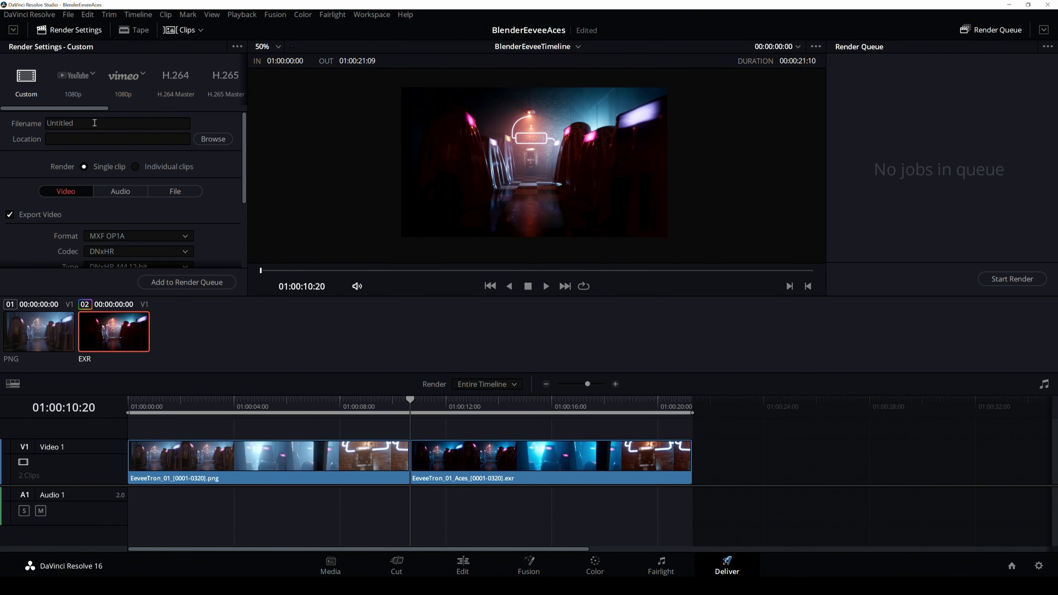
left_click(94, 123)
type("AcesOutput")
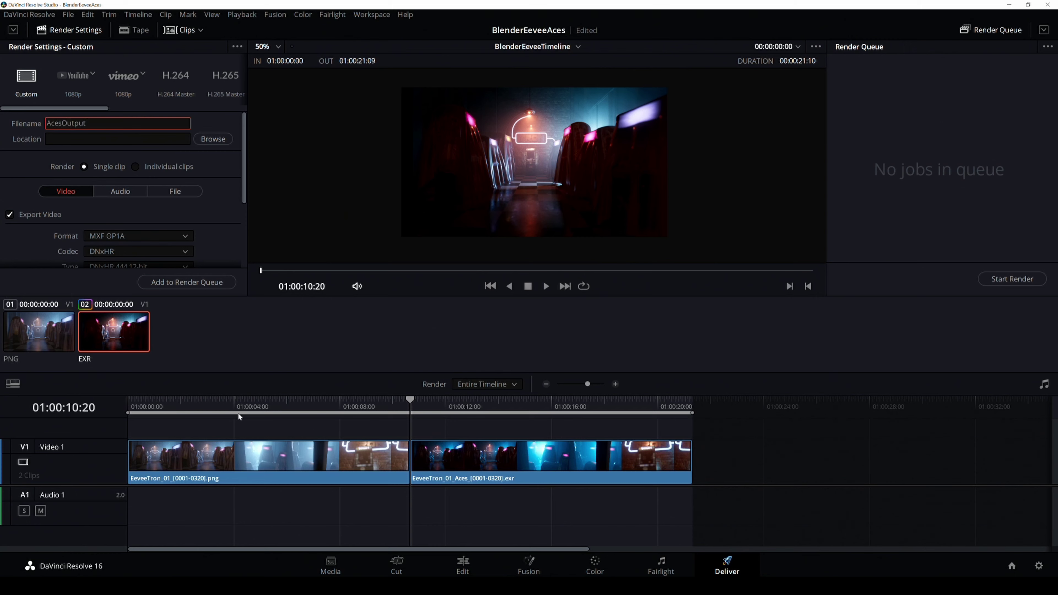
left_click_drag(127, 412, 409, 412)
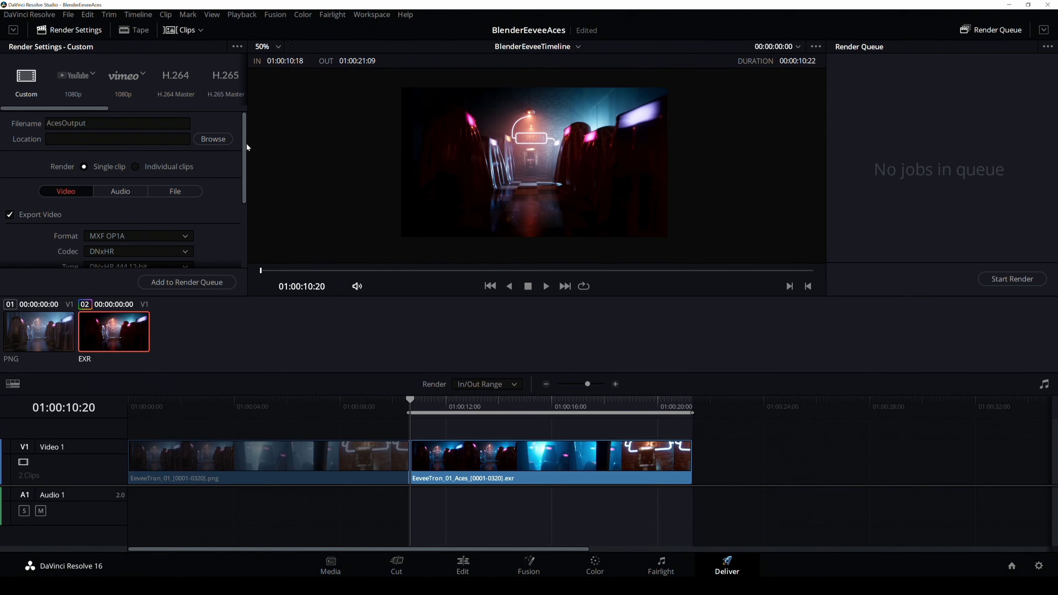
- Set the export format to MP4 and the encoder to NVIDIA
left_click_drag(247, 148, 245, 196)
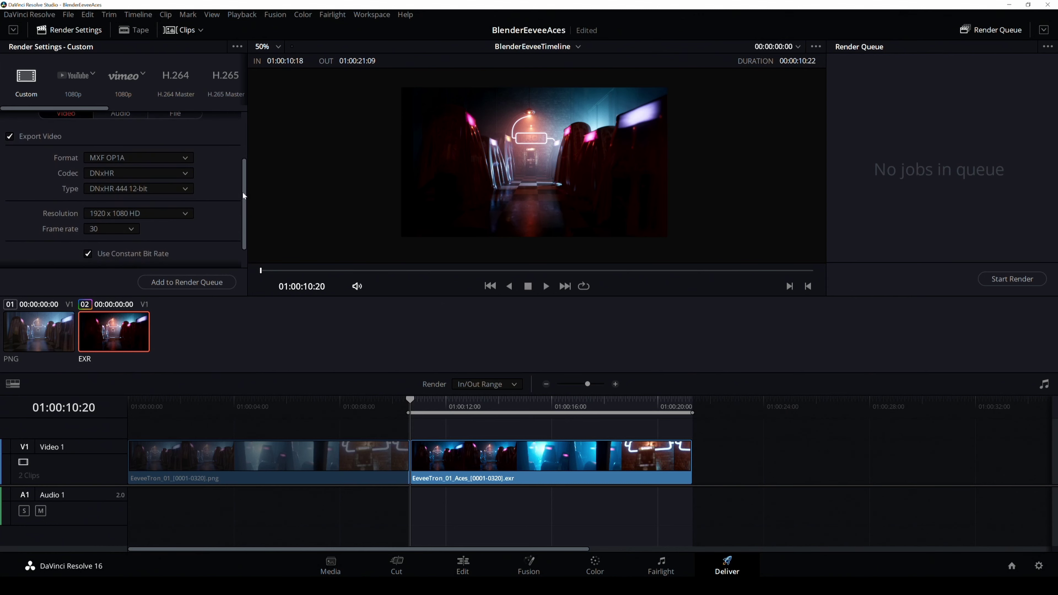
left_click(130, 161)
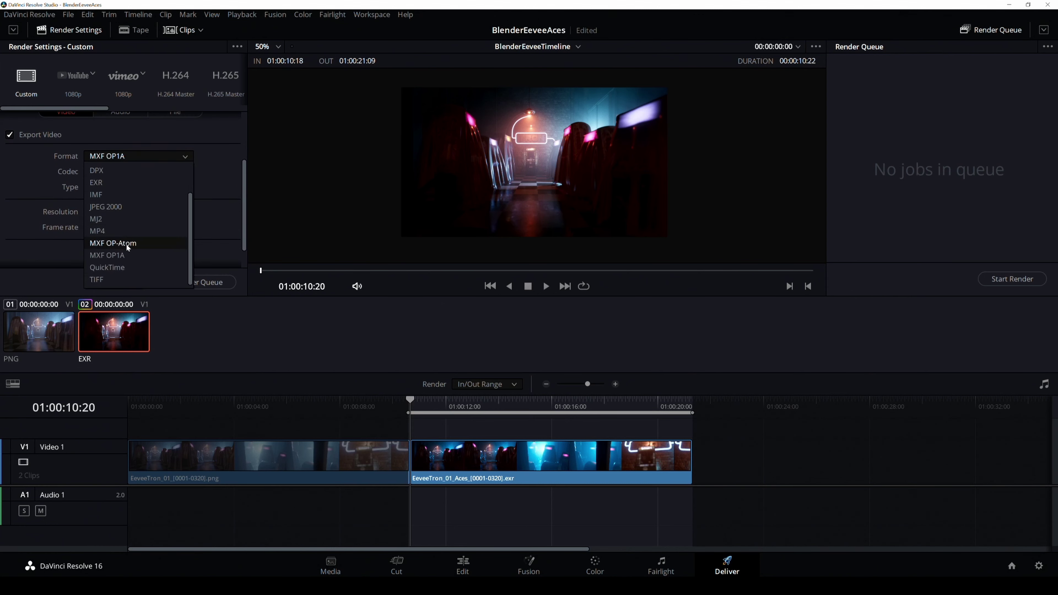
left_click(125, 230)
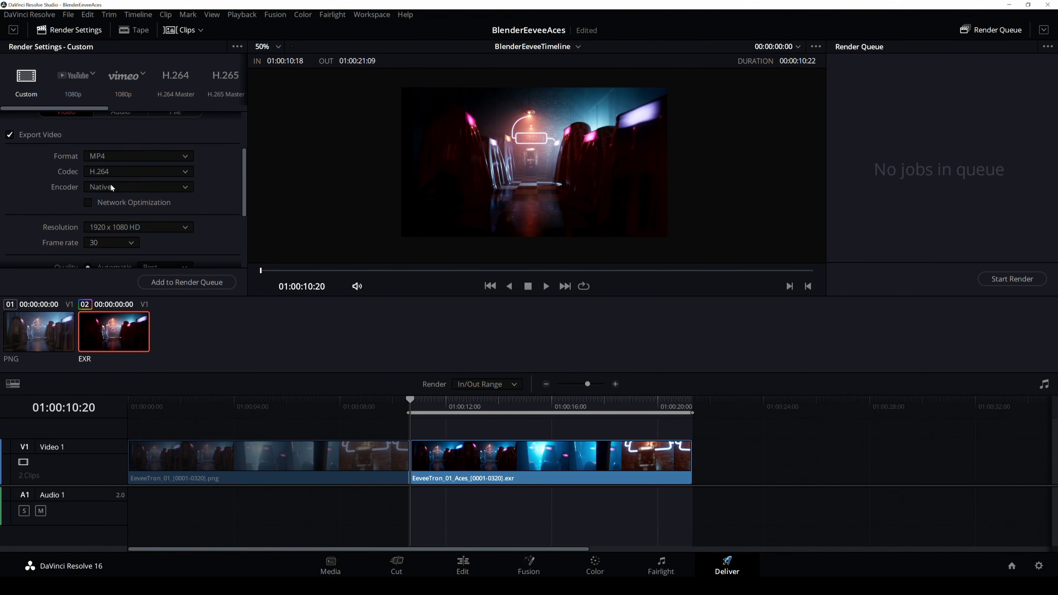
left_click(133, 189)
left_click(115, 215)
- Add the render job to the queue, saving AcesOutput.mp4 to the Desktop
scroll(244, 167, "down", 2)
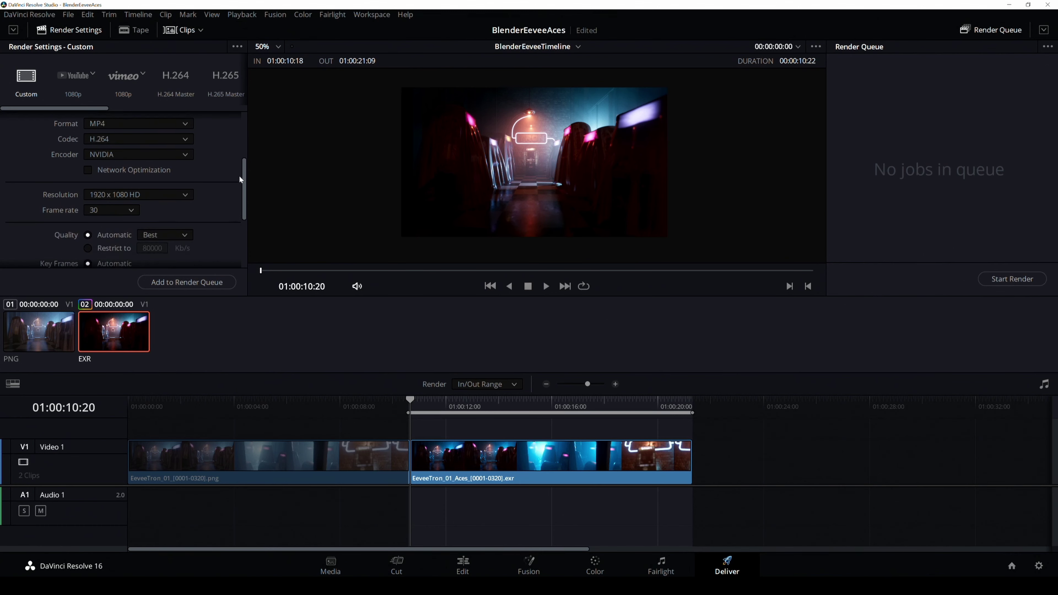
left_click_drag(243, 177, 246, 243)
scroll(246, 225, "up", 4)
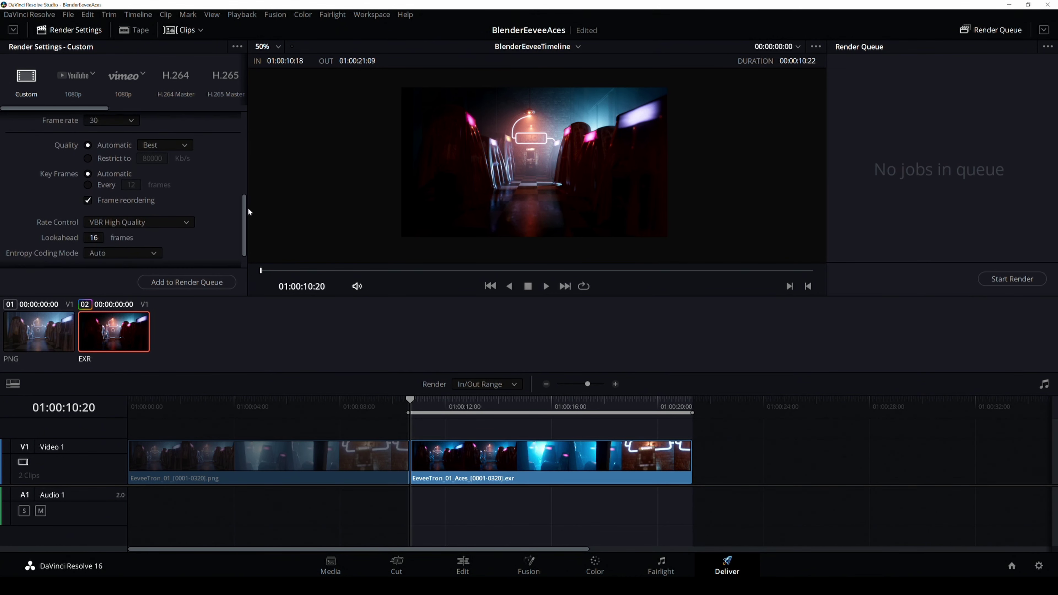
scroll(205, 143, "down", 3)
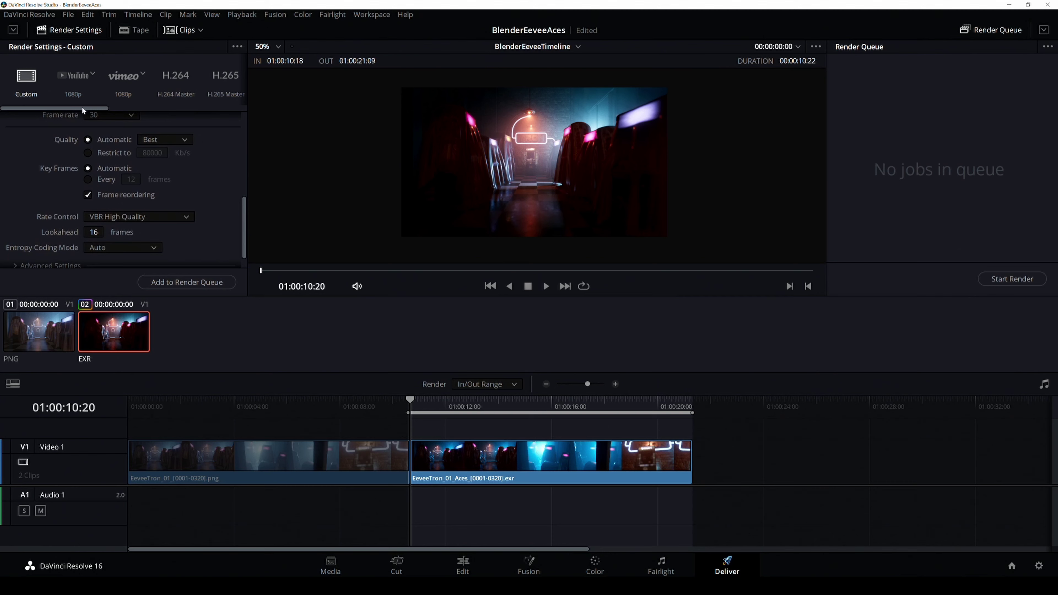
left_click_drag(83, 110, 46, 120)
scroll(244, 221, "down", 2)
left_click(177, 282)
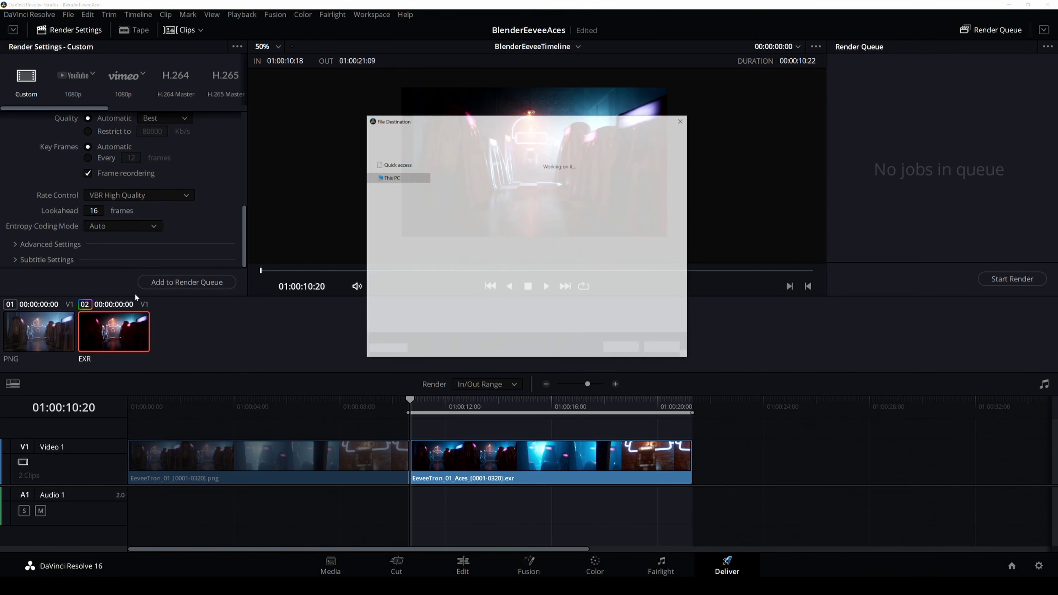
scroll(397, 229, "up", 5)
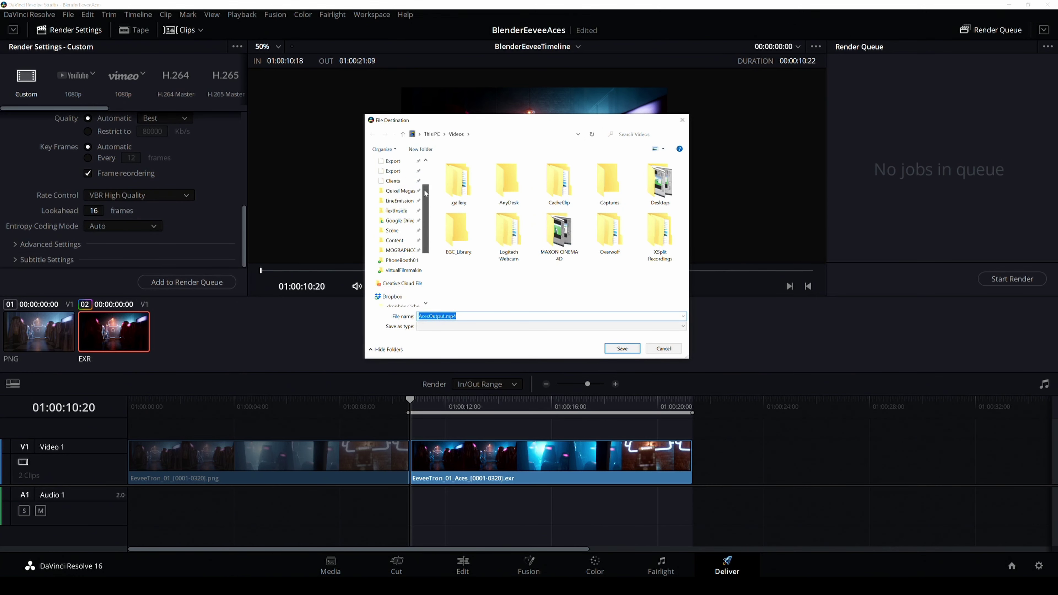
left_click(390, 183)
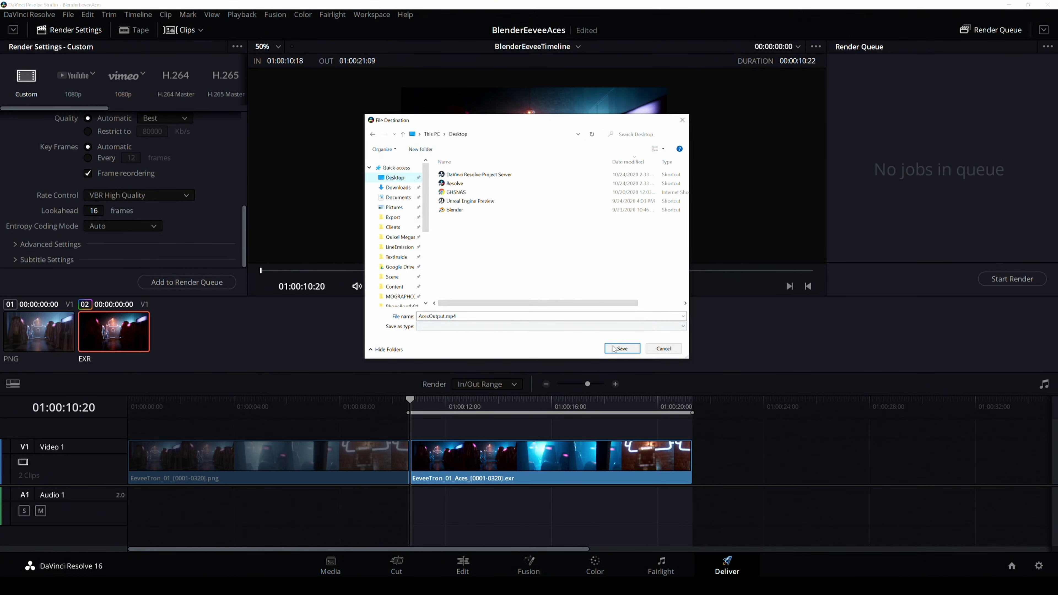
left_click(614, 348)
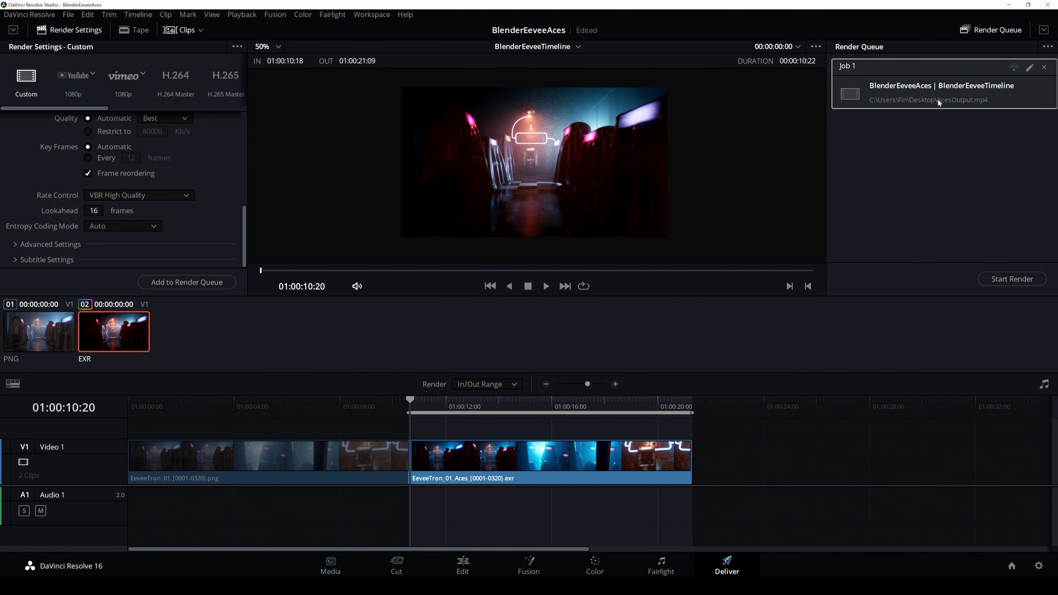